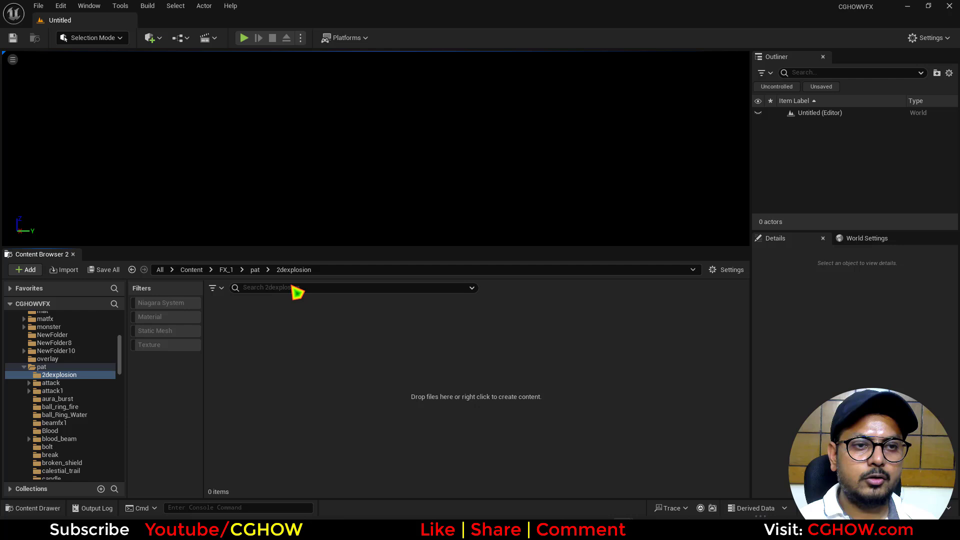
Create a new material named m_arc in the 2dexplosion folder
right_click(370, 355)
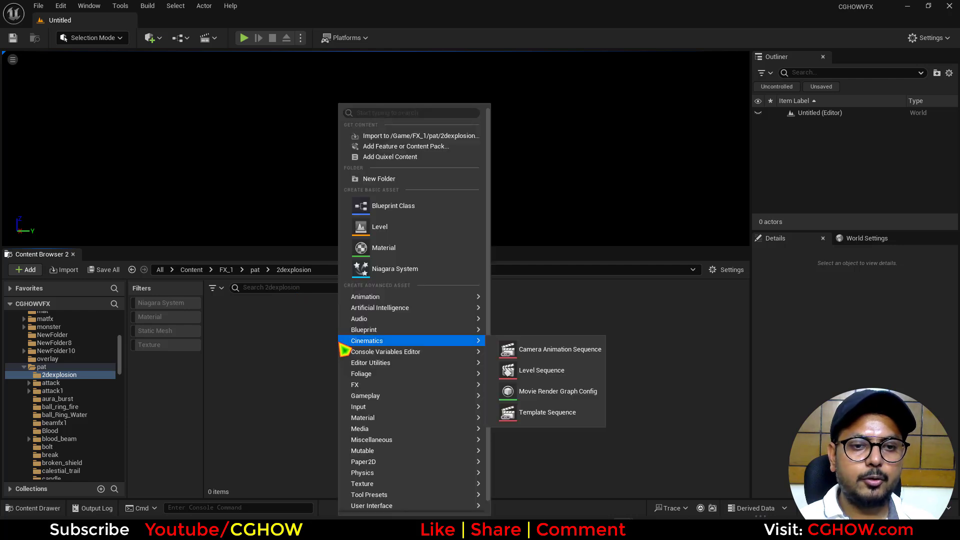
left_click(401, 250)
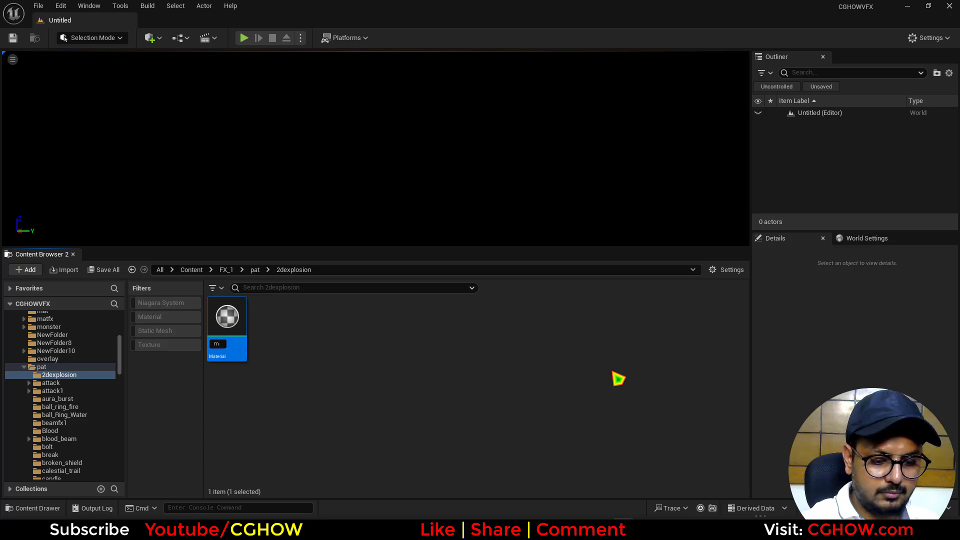
type("c")
key("Return")
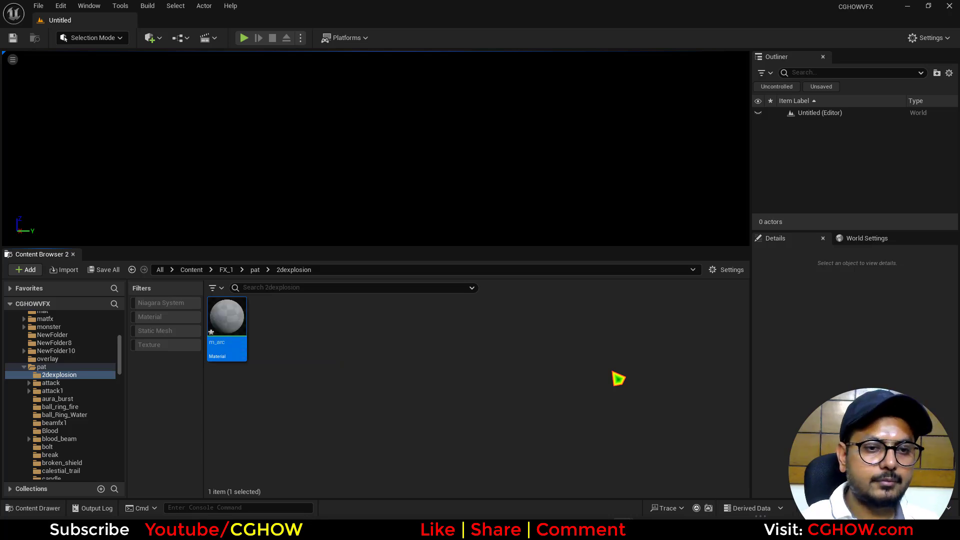
Open the m_arc material as a docked editor tab and preview it on a plane
double_click(226, 320)
left_click_drag(130, 69, 165, 20)
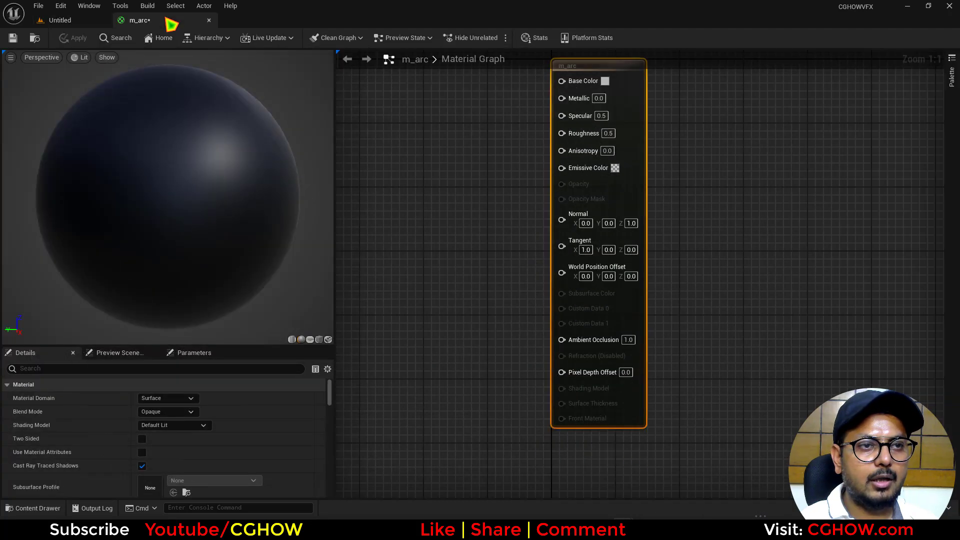
left_click(310, 339)
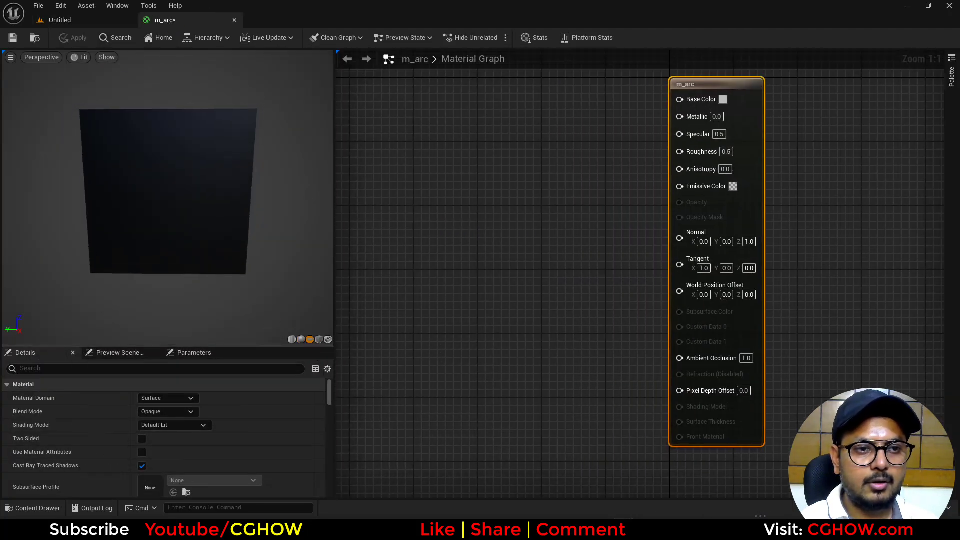
right_click_drag(569, 358, 572, 323)
Set the material's blend mode to Translucent and shading model to Unlit, and make it two-sided
left_click(180, 412)
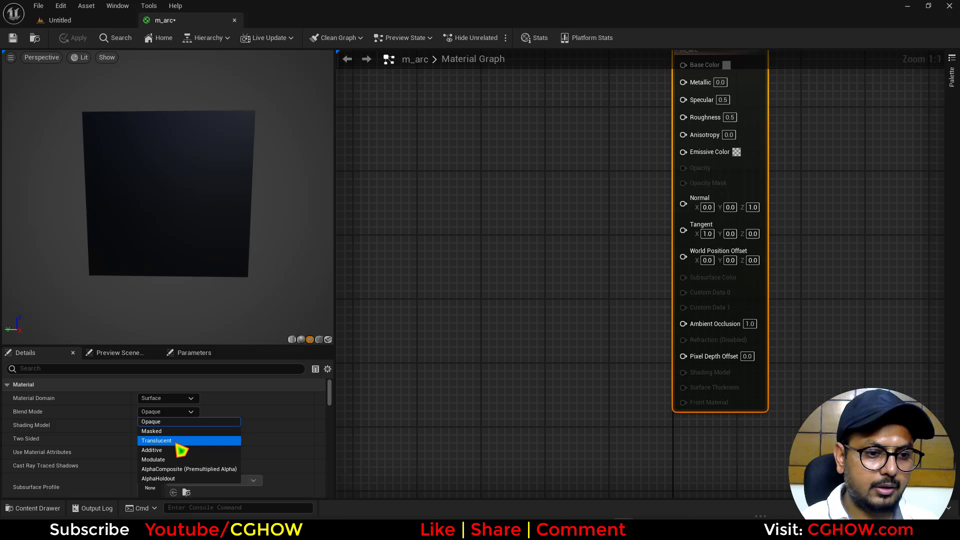
left_click(181, 442)
left_click(185, 425)
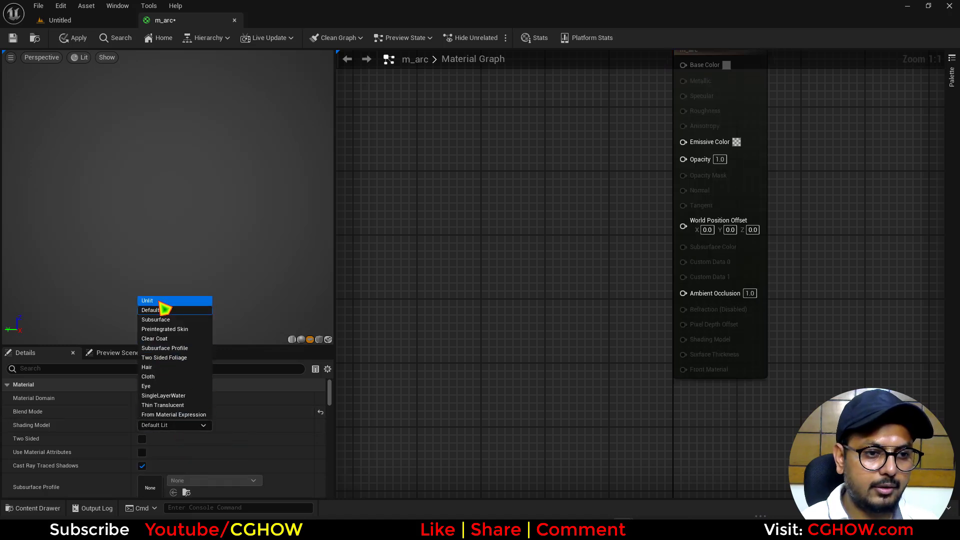
left_click(152, 301)
left_click(142, 439)
Add a RadialGradientExponential node and connect its output to Emissive Color
right_click_drag(512, 243, 569, 290)
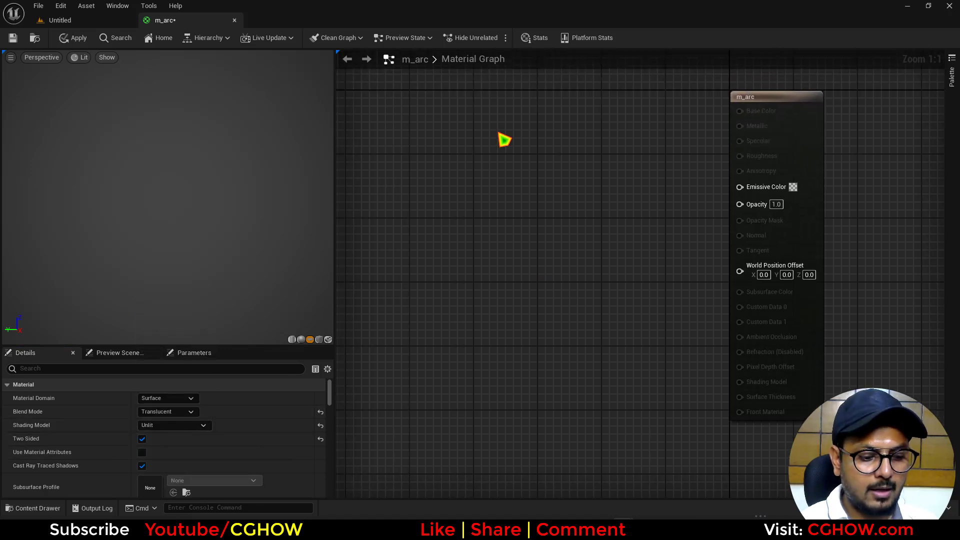
right_click(497, 131)
type("rad")
left_click(543, 246)
left_click_drag(648, 151, 740, 186)
left_click_drag(601, 183, 488, 247)
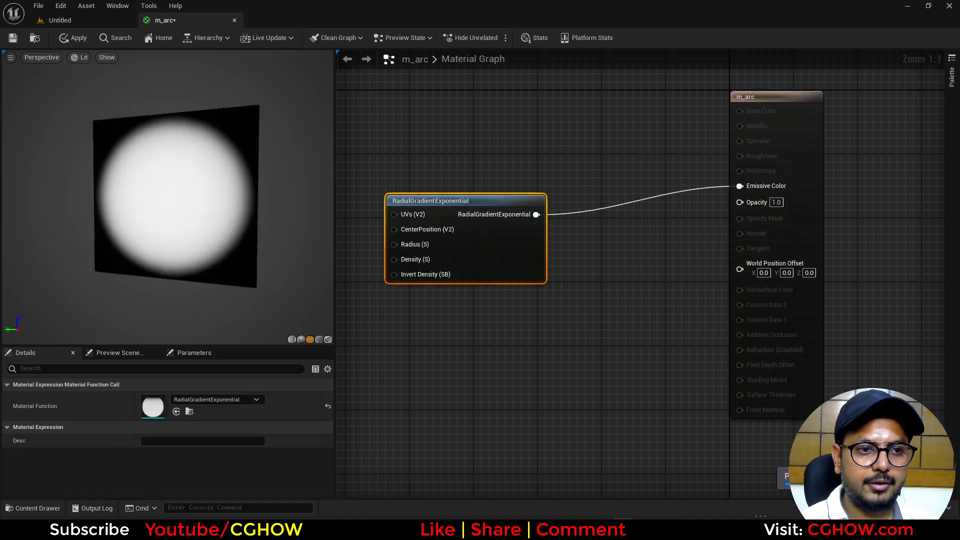
Place a copy of the RadialGradientExponential node below the original
right_click_drag(524, 365, 583, 313)
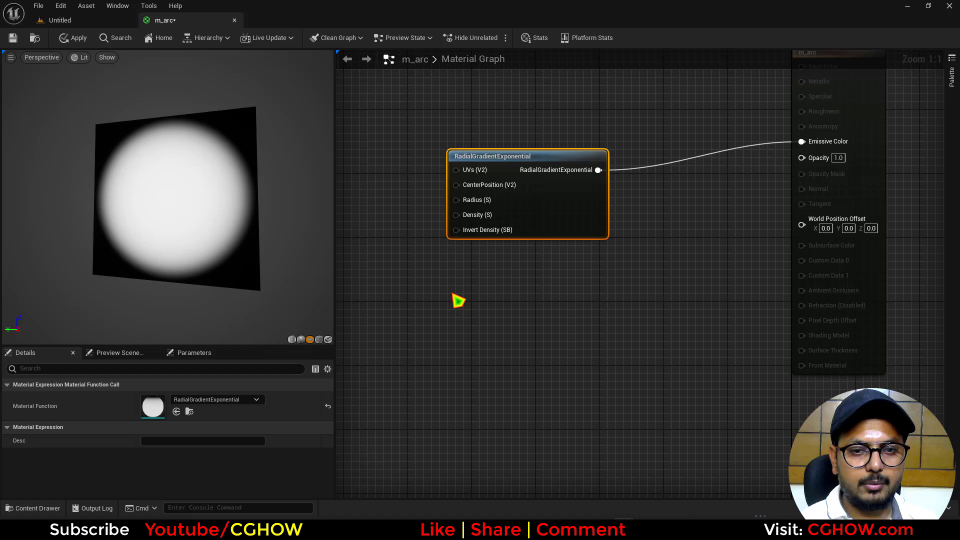
key("ctrl+v")
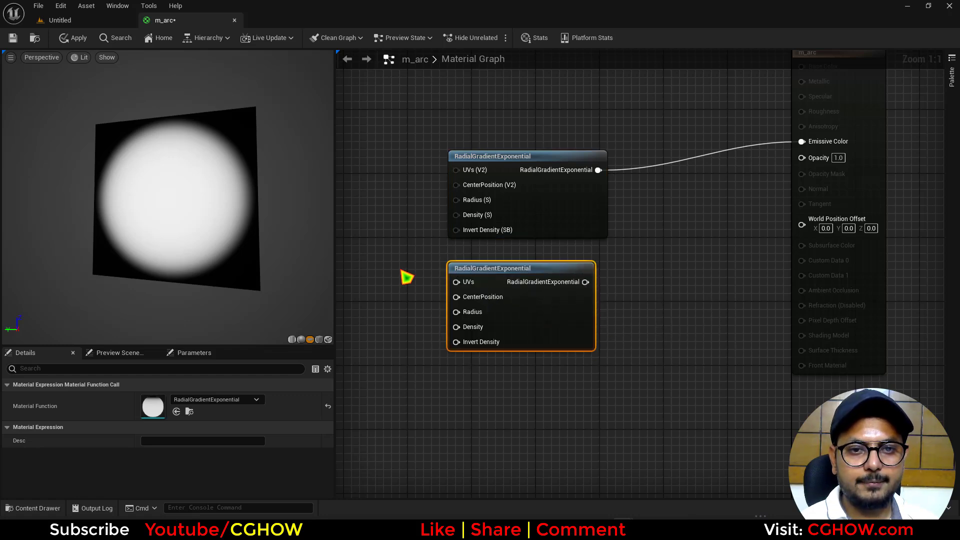
right_click_drag(407, 275, 466, 305)
left_click(438, 233)
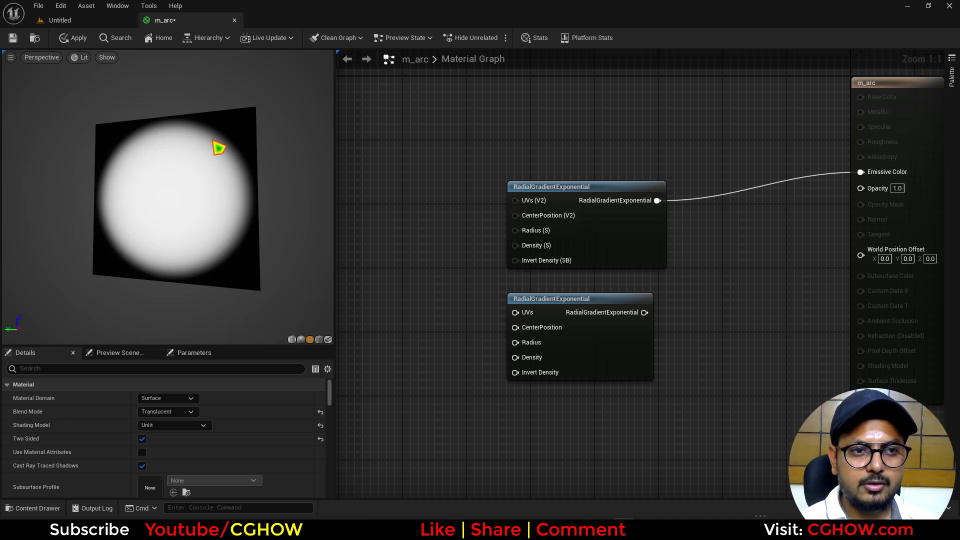
Add a constant of 50 and connect it to the Density input of both radial gradient nodes
right_click_drag(499, 266, 532, 260)
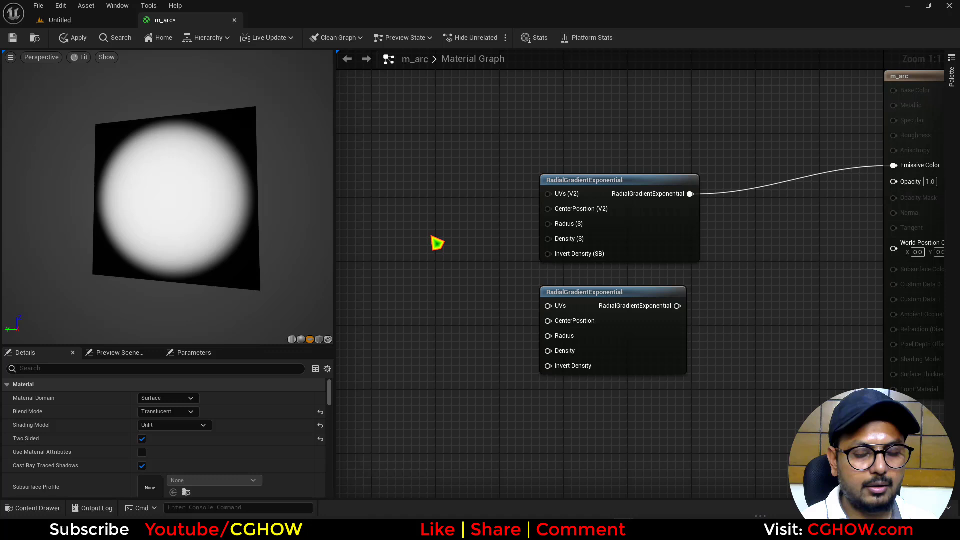
left_click(434, 238)
left_click_drag(484, 246, 555, 353)
left_click(466, 247)
type("5")
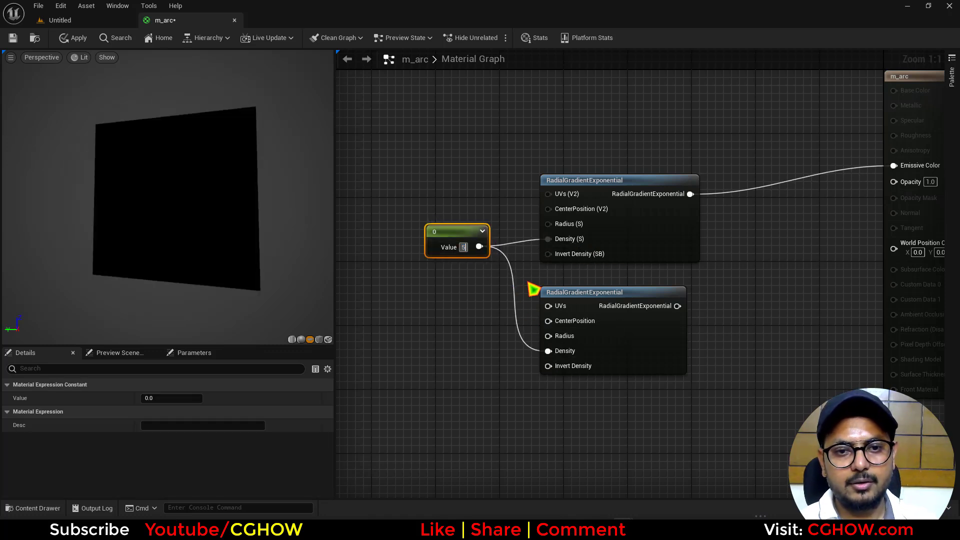
type("0")
key("Return")
left_click_drag(435, 232, 381, 237)
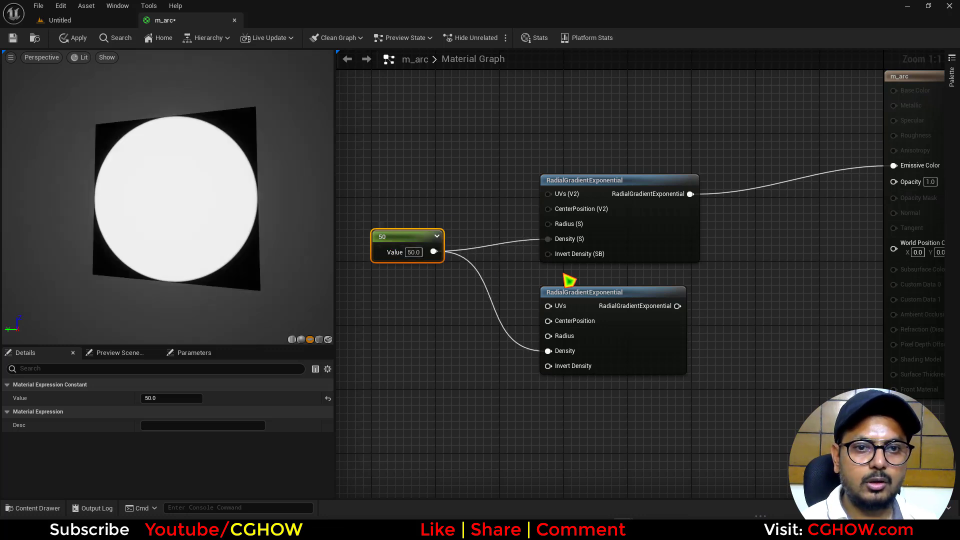
Add a two-component constant, connect it to the lower gradient's CenterPosition, and preview that gradient node
right_click_drag(663, 268, 627, 238)
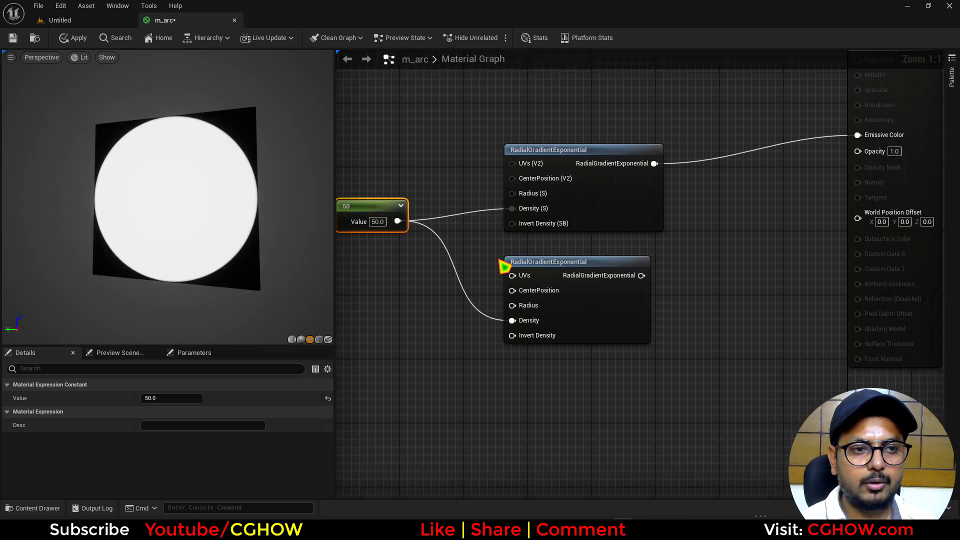
right_click_drag(504, 266, 508, 289)
left_click(571, 320)
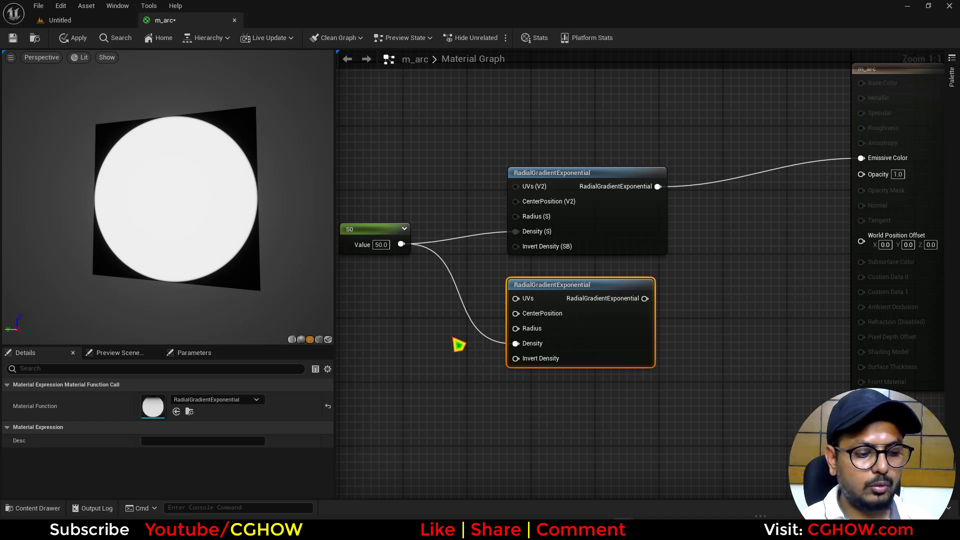
left_click(409, 329)
left_click_drag(446, 342, 516, 314)
left_click(602, 324)
key("space")
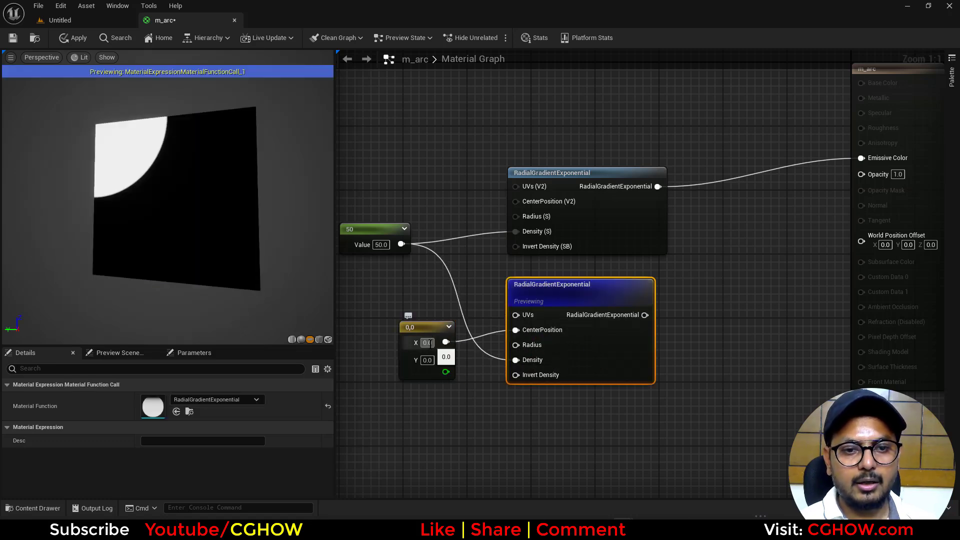
Set the center position constant to X 0.5 and Y 0.5 and check the circle in the preview
left_click(427, 343)
type(".5")
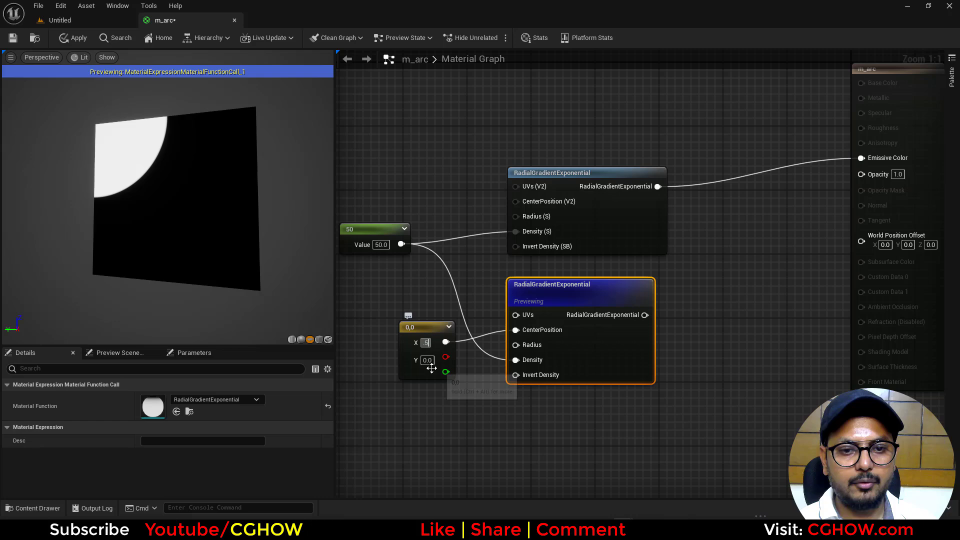
left_click(428, 362)
type(".5")
key("Return")
left_click_drag(186, 205, 107, 159)
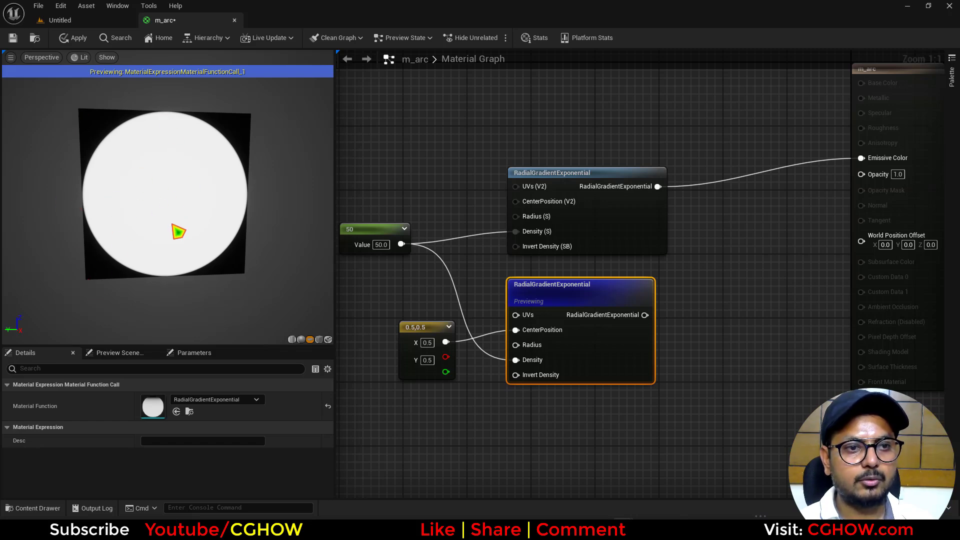
left_click_drag(196, 203, 178, 202)
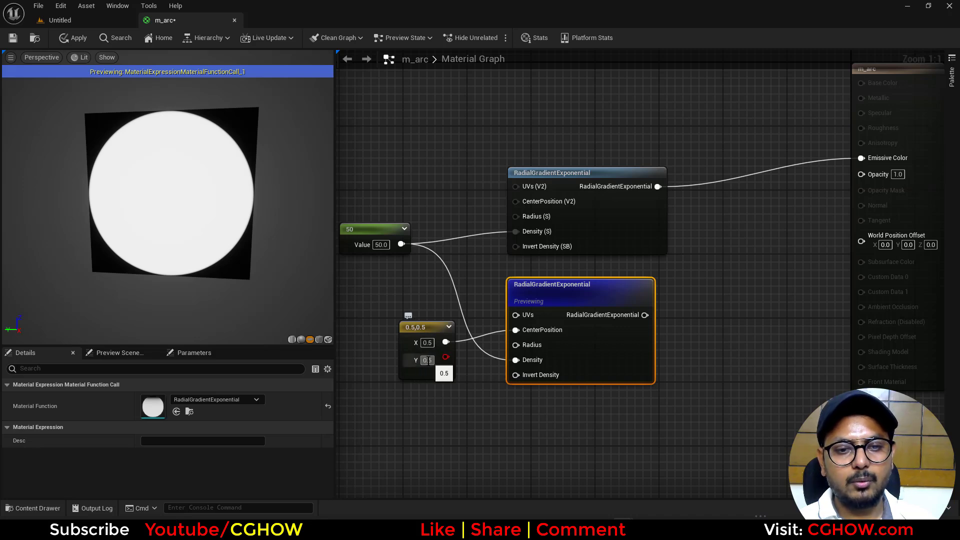
Set the center position's Y to 0.6 and compare the previews of the two gradient nodes
type("0.6")
key("Return")
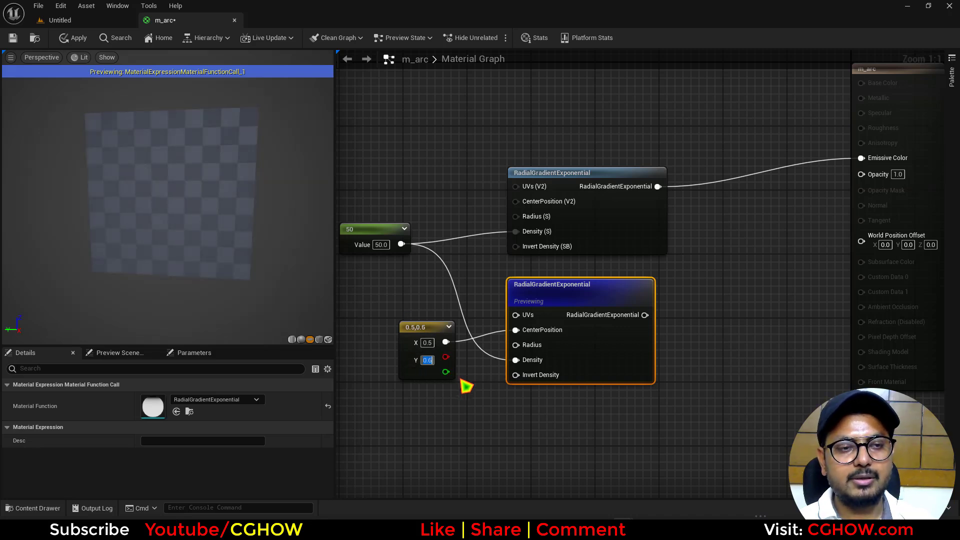
right_click_drag(627, 234, 606, 240)
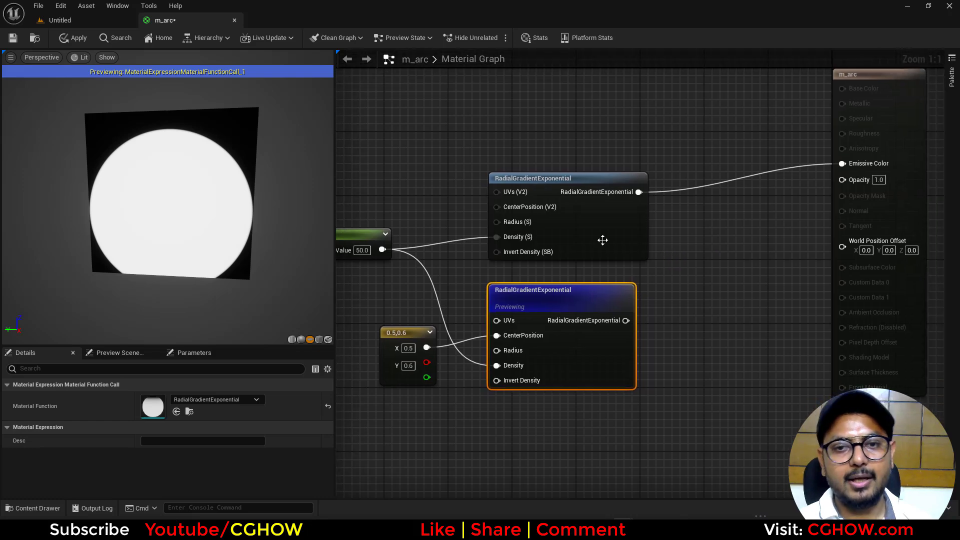
left_click(607, 240)
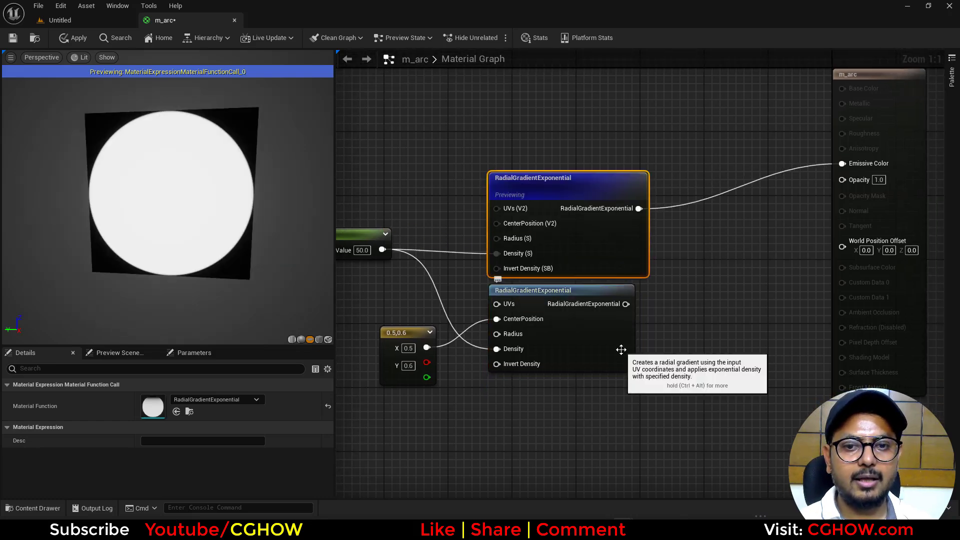
left_click(555, 292)
Add a Subtract node with the upper gradient as A and the lower gradient as B, and preview it
left_click_drag(640, 193, 740, 242)
type("-")
left_click(770, 340)
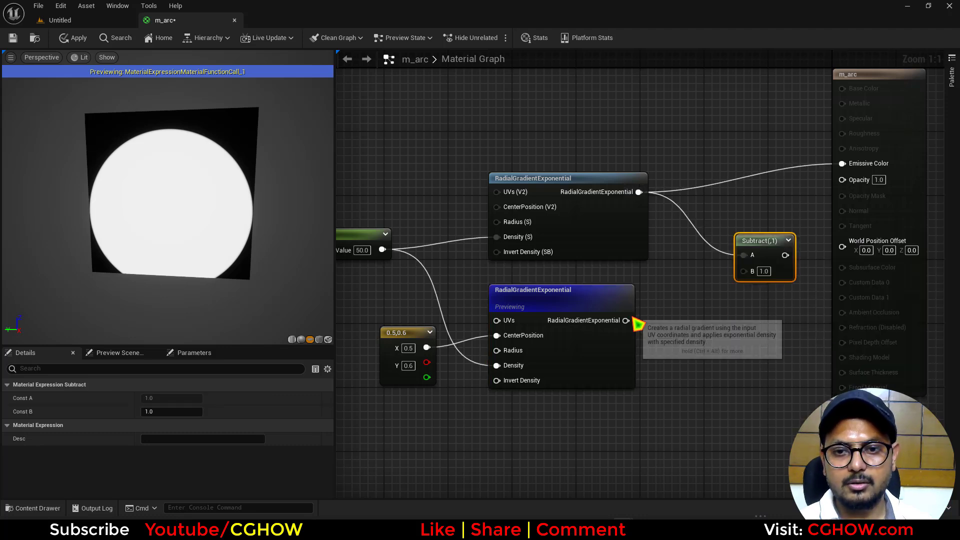
left_click_drag(626, 320, 720, 287)
left_click(710, 248)
left_click_drag(710, 249, 678, 249)
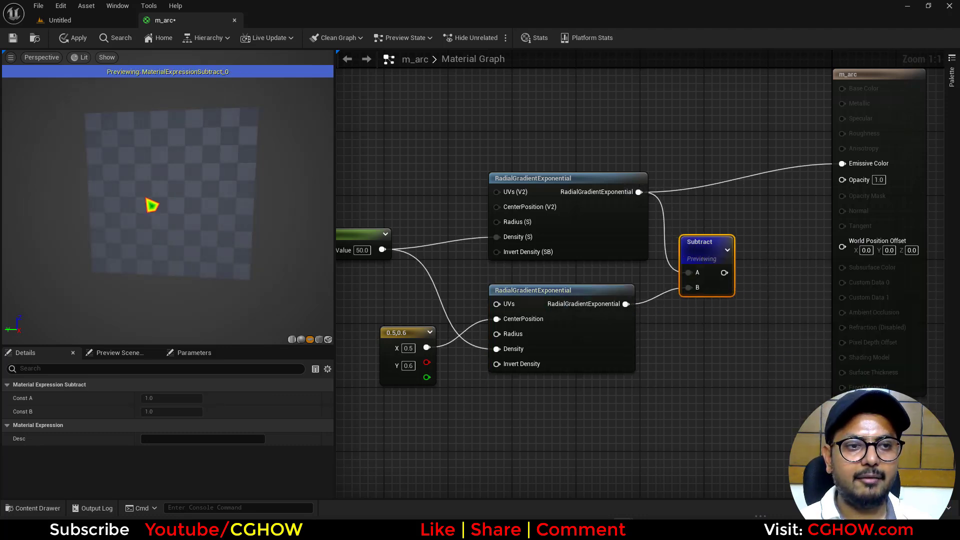
Set the lower gradient's center position Y to 0.55 to thin the arc
left_click(408, 366)
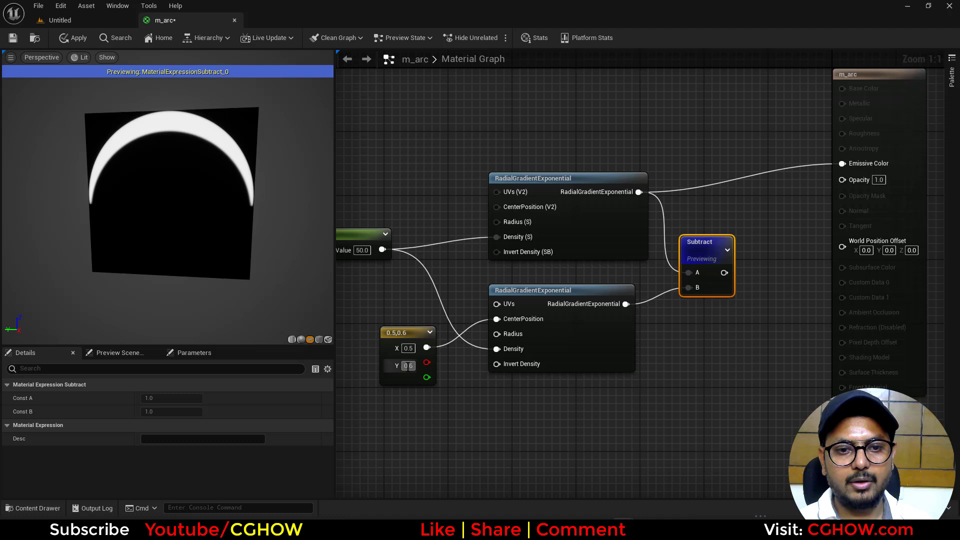
type("0.55")
key("Return")
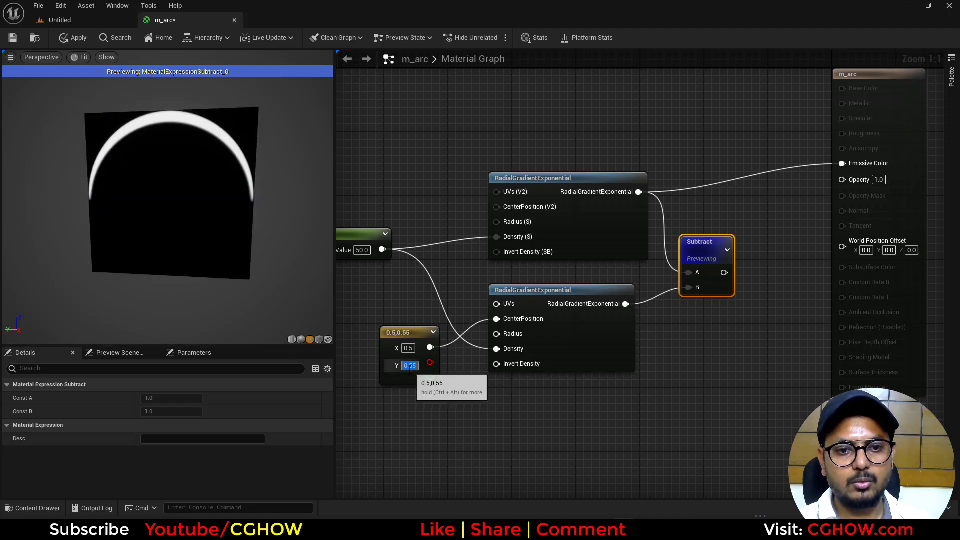
Set the shared density constant to 30 and move the material output node farther from the Subtract node
right_click_drag(919, 195, 804, 223)
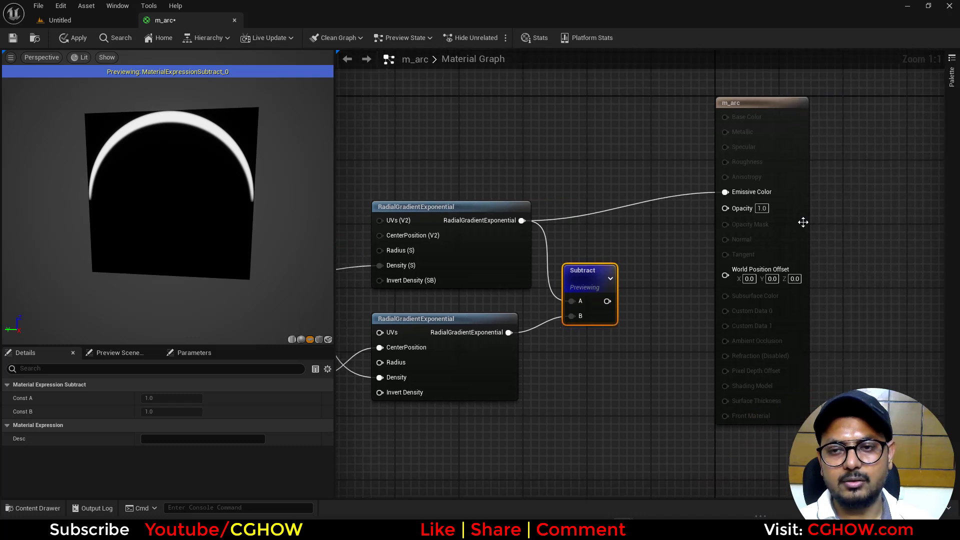
right_click_drag(385, 295, 600, 279)
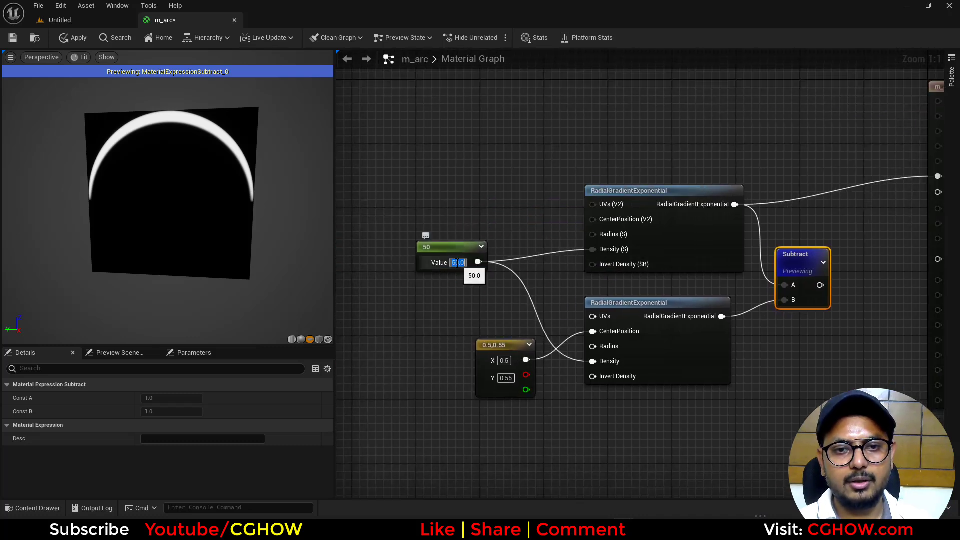
type("30")
key("Return")
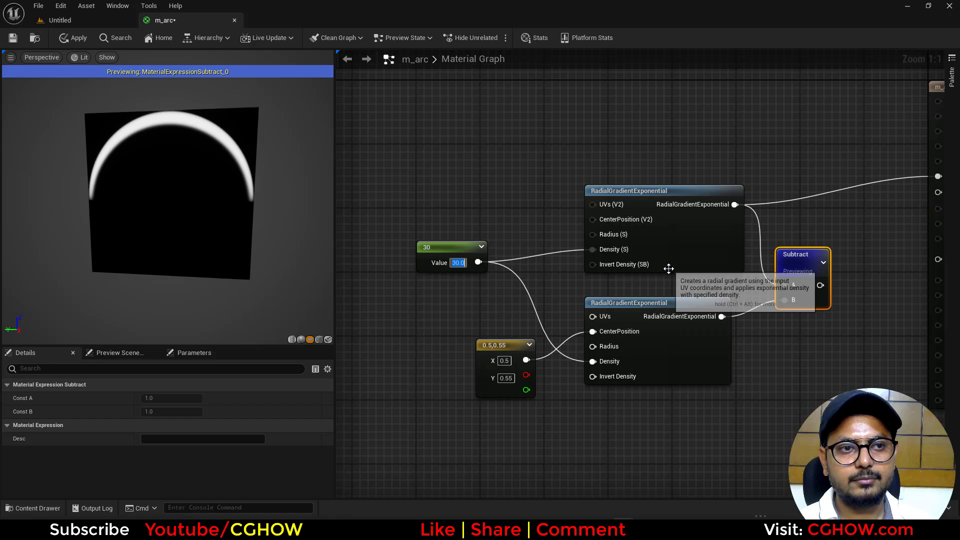
right_click_drag(620, 284, 536, 287)
right_click_drag(845, 165, 737, 158)
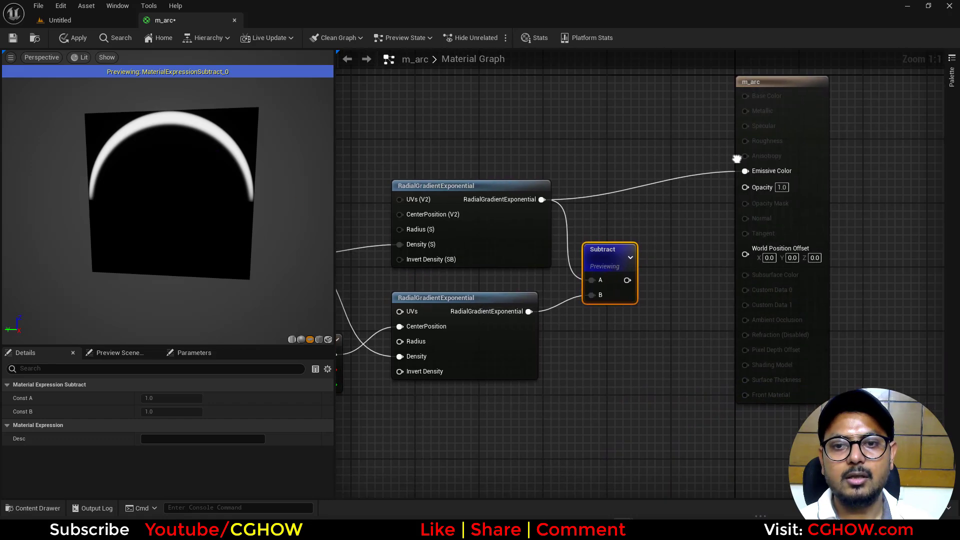
left_click_drag(801, 135, 937, 137)
Add a Texture Sample node in the empty graph area below the gradient nodes
right_click_drag(581, 348, 673, 212)
right_click_drag(515, 350, 545, 347)
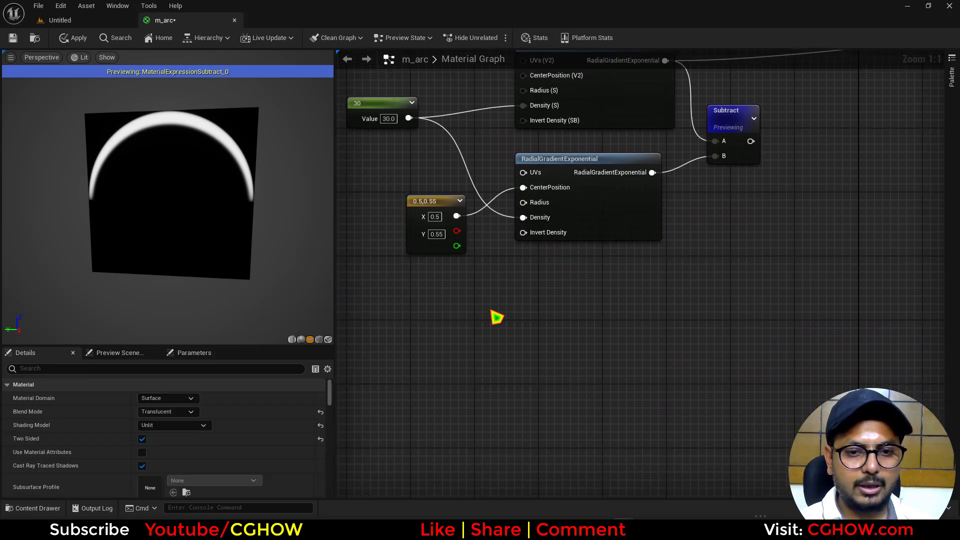
key("t")
left_click(489, 310)
Return to the level's content browser and select the T_aura texture in the pat folder
left_click(89, 20)
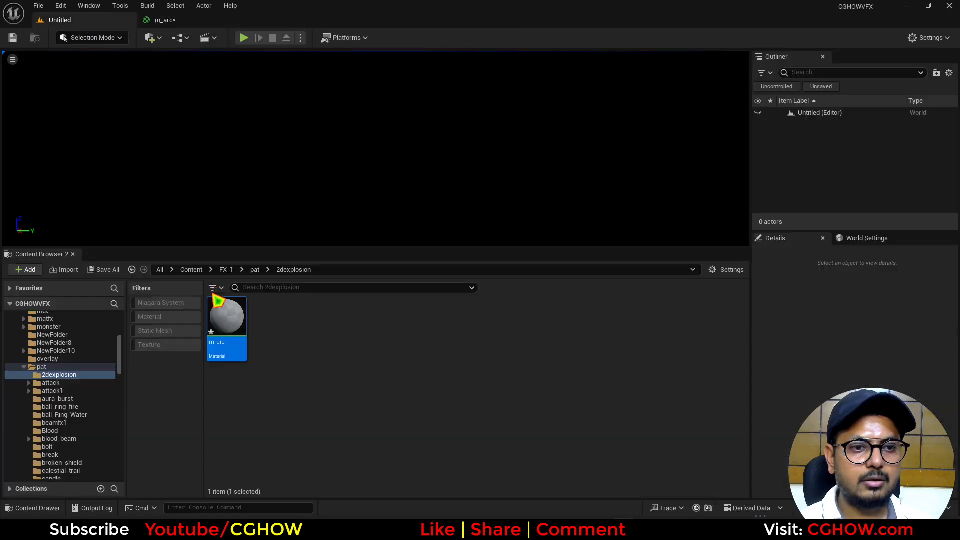
left_click(256, 270)
scroll(516, 401, "down", 5)
left_click(374, 436)
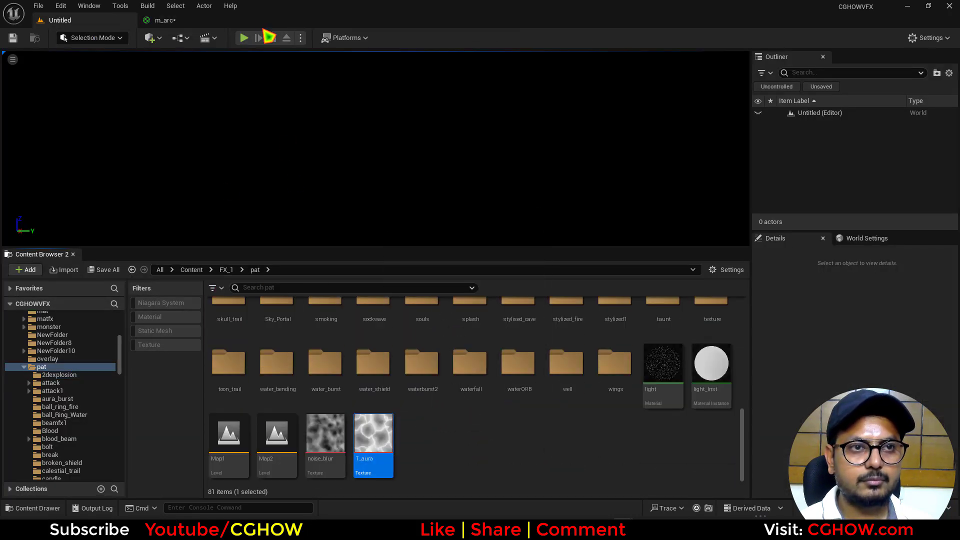
Return to the m_arc material and assign the T_aura texture to the Texture Sample node
left_click(170, 20)
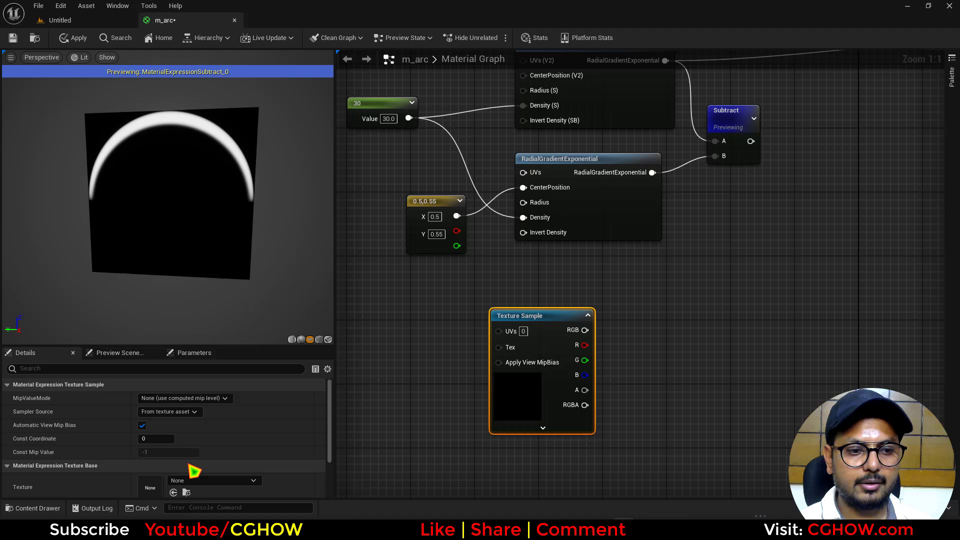
left_click(174, 493)
right_click_drag(648, 365, 501, 394)
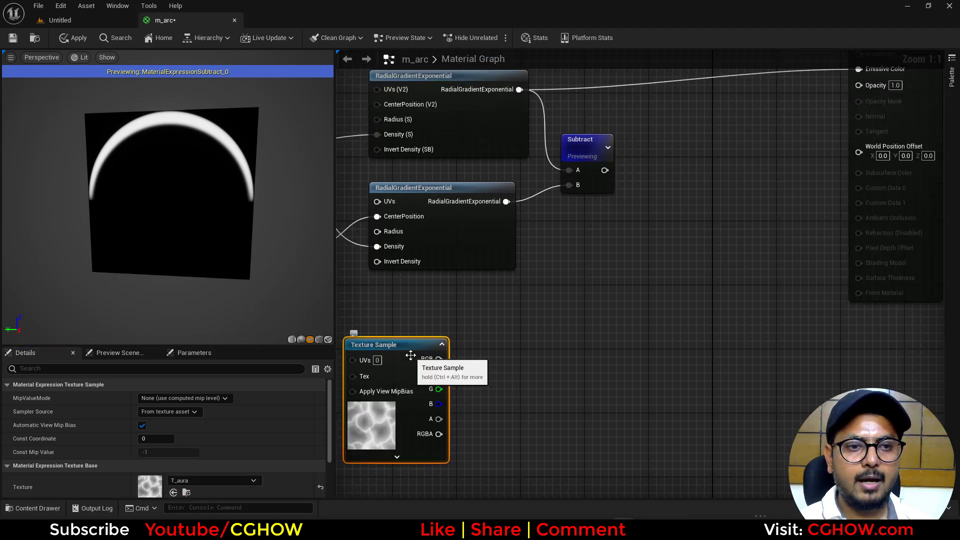
Preview the Texture Sample node on its own and switch the preview back to the Subtract node
right_click_drag(410, 355, 541, 321)
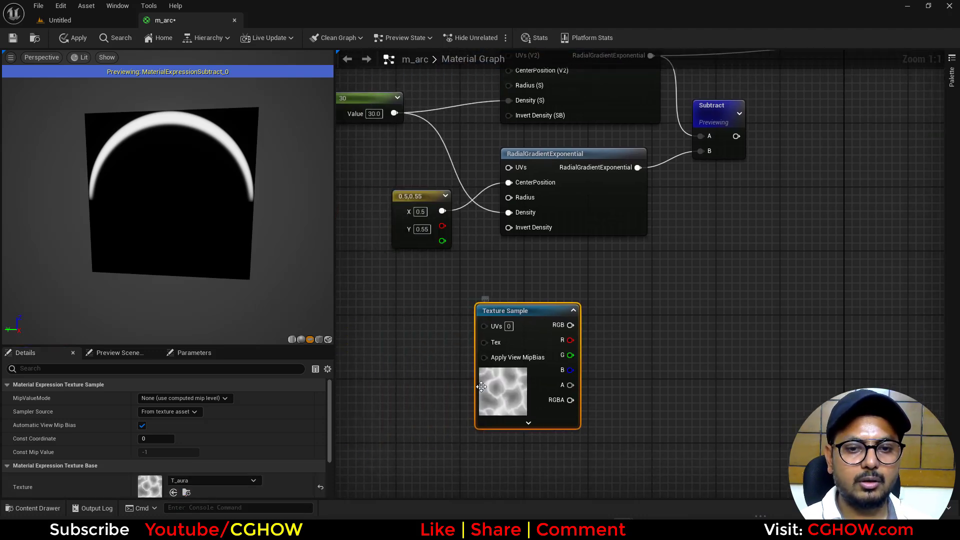
key("space")
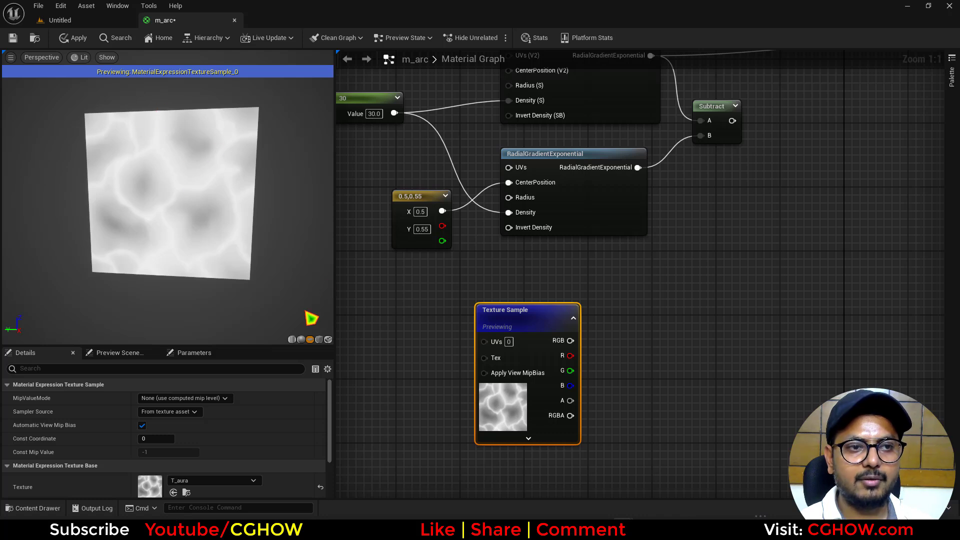
key("space")
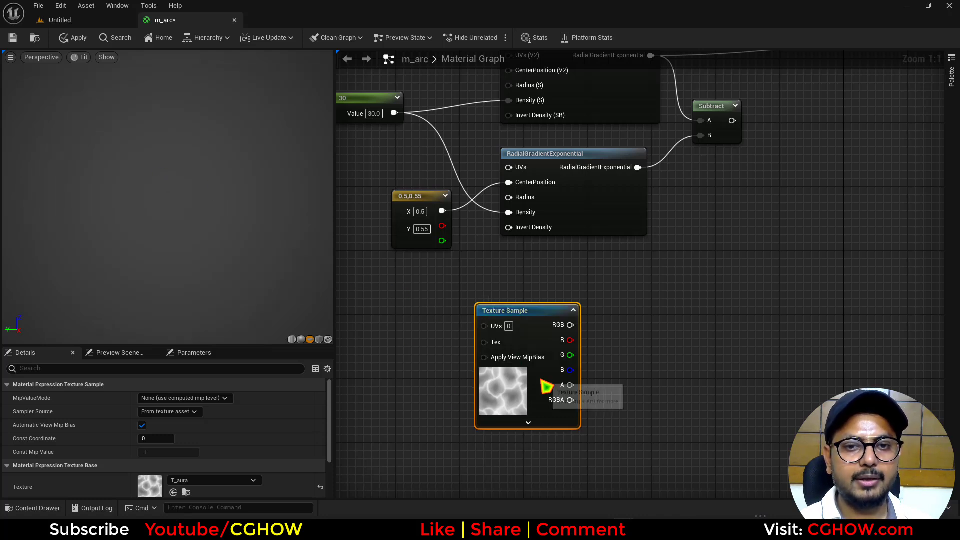
left_click(711, 106)
key("space")
Add a VectorToRadialValue node, feed its Radial Coordinates into the Texture Sample's UVs and preview the texture
right_click_drag(410, 383, 523, 324)
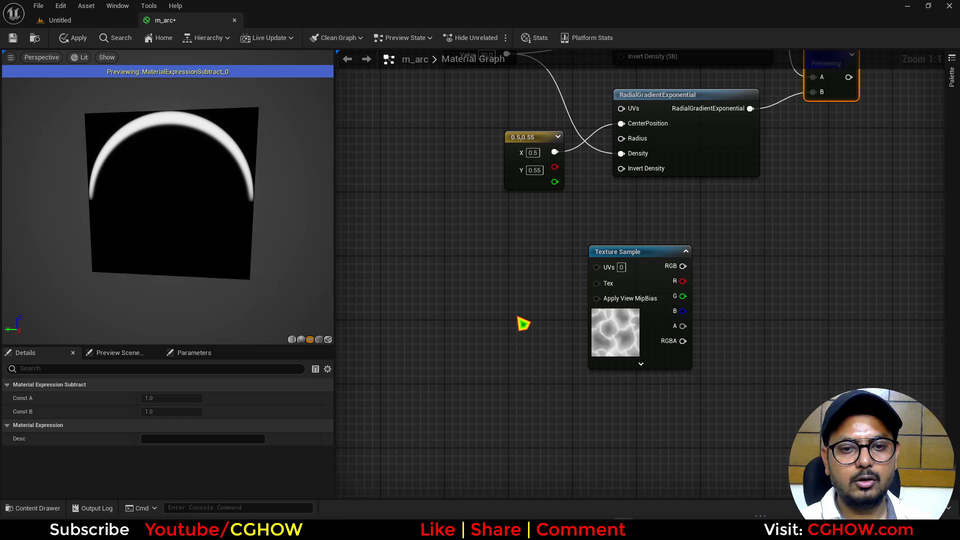
right_click(373, 253)
type("vect")
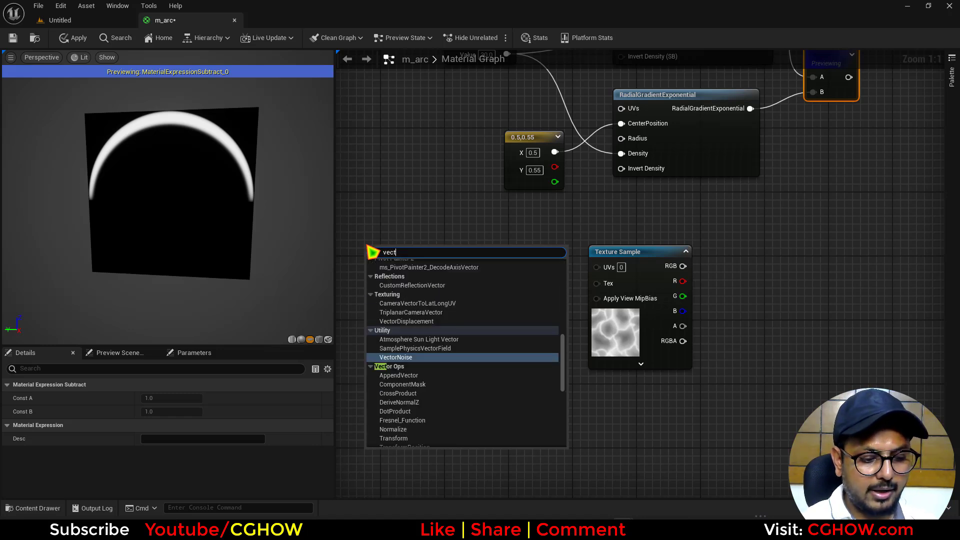
type("ortora")
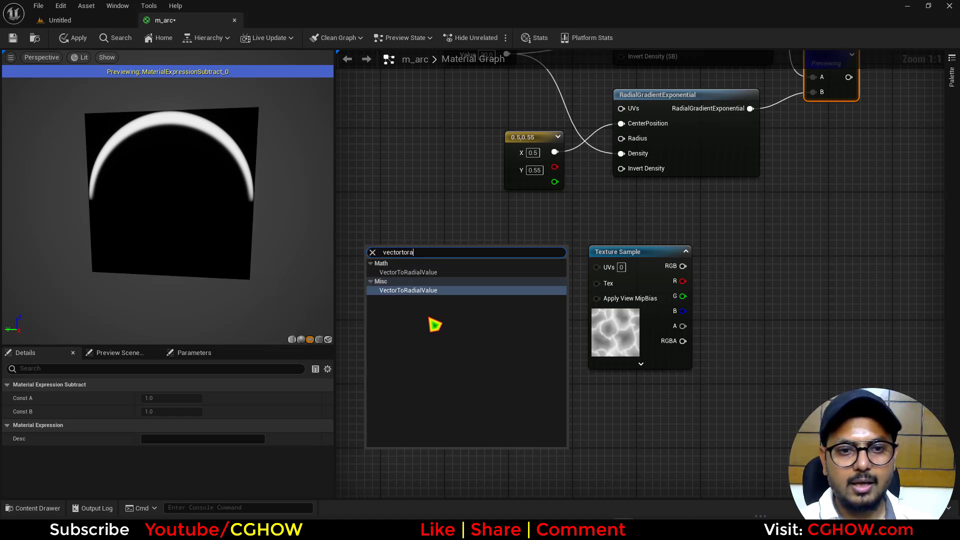
left_click(443, 291)
left_click_drag(545, 264, 626, 272)
left_click(642, 252)
key("space")
left_click_drag(510, 248, 454, 276)
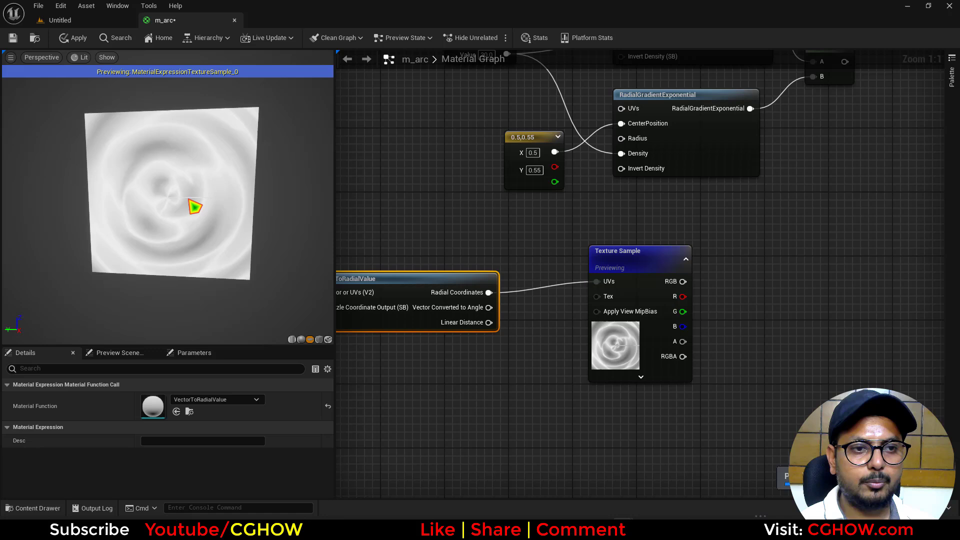
Set the Texture Sample's MipValueMode to MipLevel (absolute, 0 is full resolution) to remove the radial seam
scroll(197, 207, "up", 5)
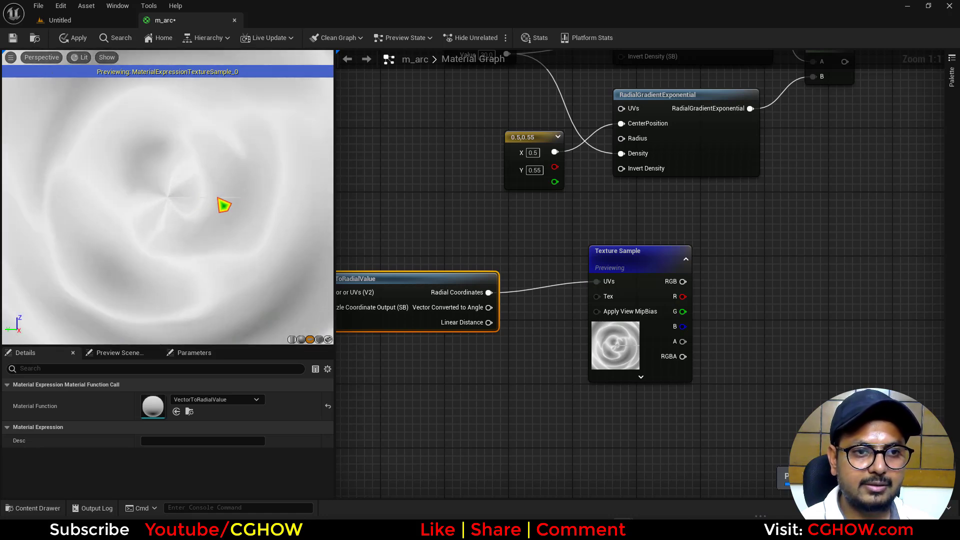
left_click(626, 268)
left_click(192, 399)
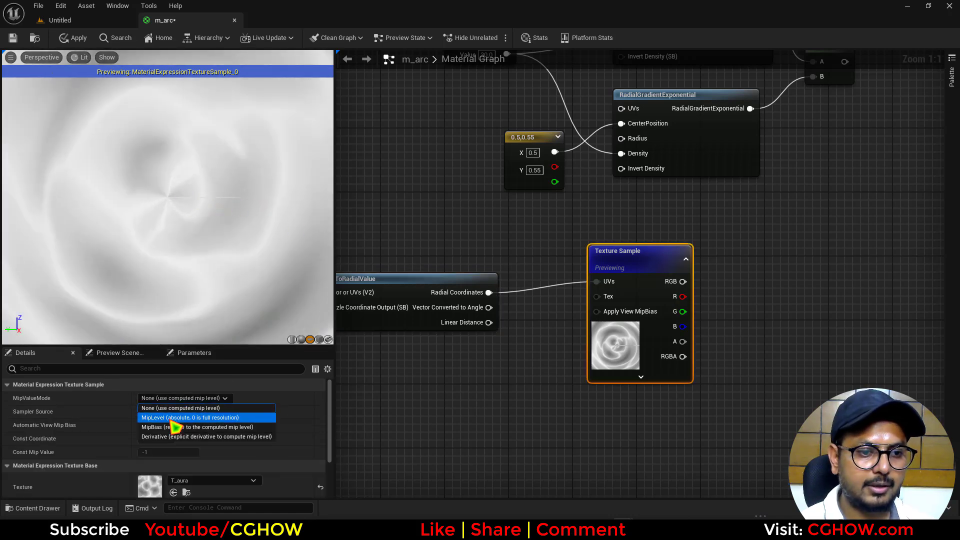
left_click(190, 416)
right_click_drag(246, 212, 230, 236)
Add a Multiply node between VectorToRadialValue and the Texture Sample, feeding Radial Coordinates into its A input
left_click_drag(440, 278, 411, 270)
right_click_drag(240, 210, 220, 238)
right_click_drag(514, 299, 545, 300)
key("m")
left_click(534, 273)
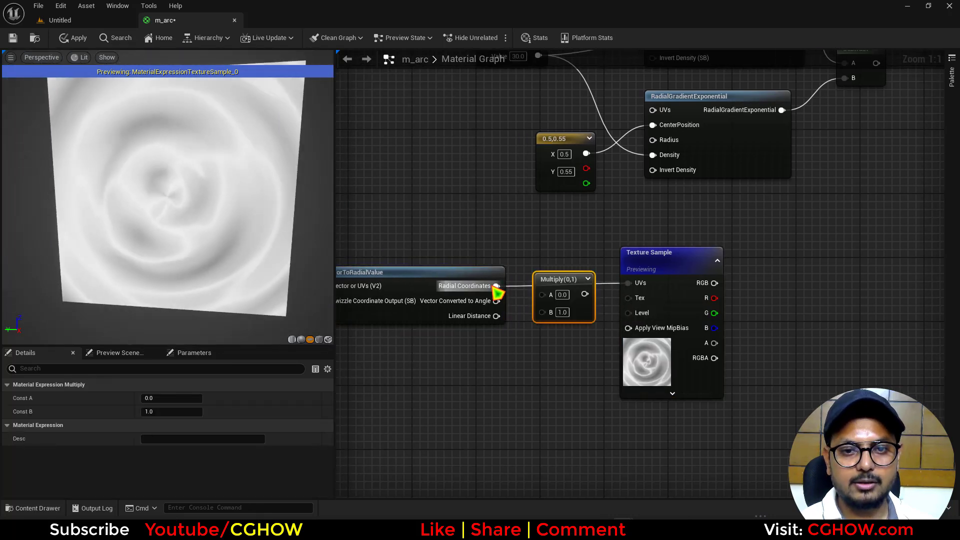
left_click_drag(495, 286, 545, 294)
Connect a new two-component vector constant to the Multiply's B input and the Multiply's output to the texture's UVs
key("2")
left_click(476, 347)
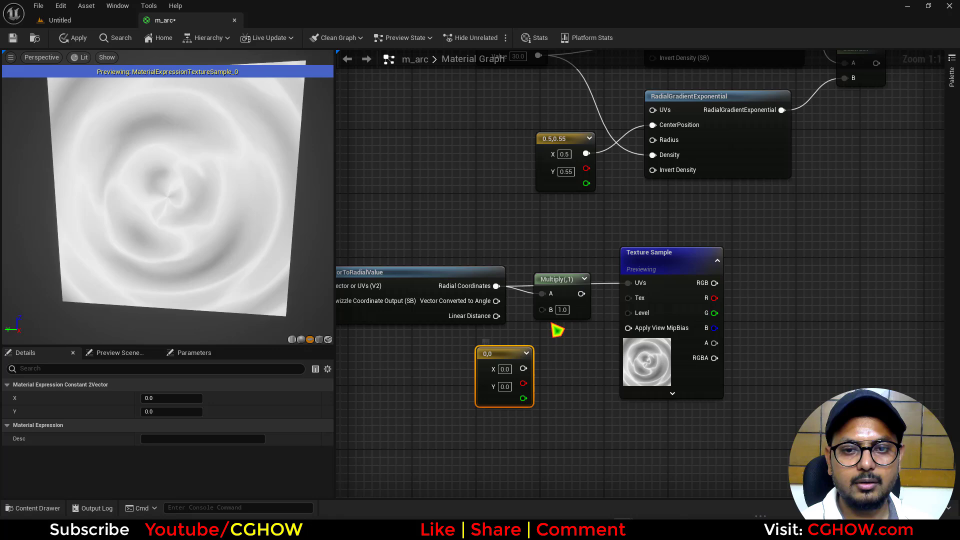
left_click_drag(523, 369, 542, 310)
left_click_drag(566, 279, 629, 283)
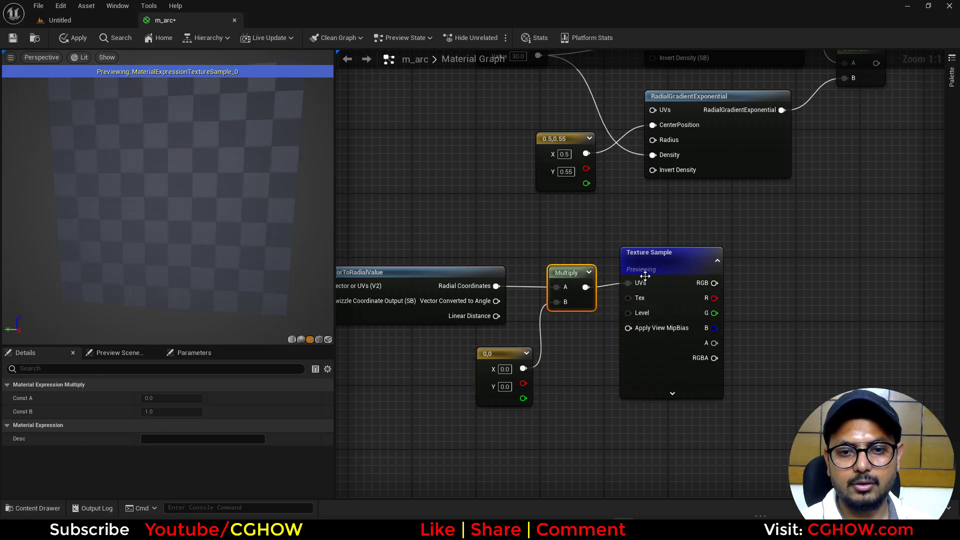
Set the radial tiling constant to X 2 and Y 3
left_click(505, 369)
type("1")
key("Tab")
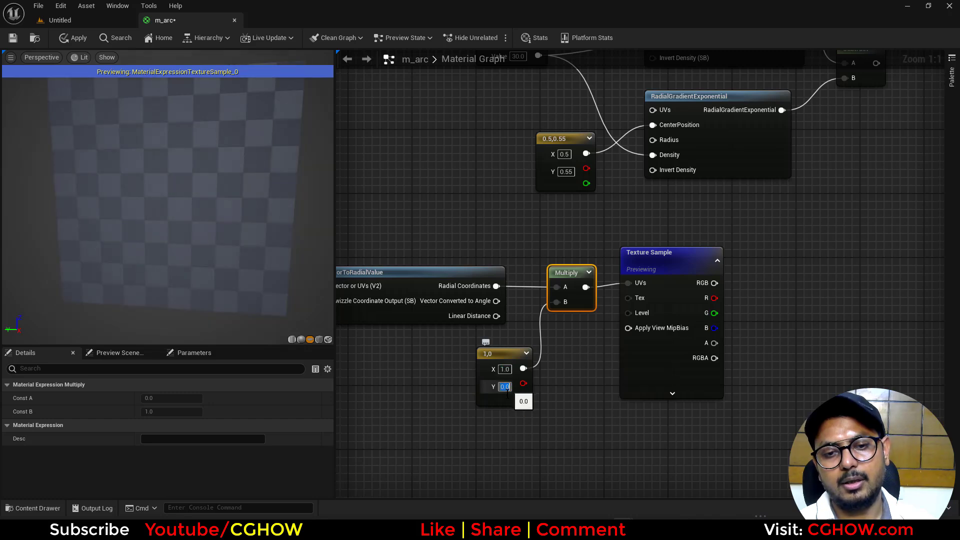
right_click_drag(760, 358, 654, 370)
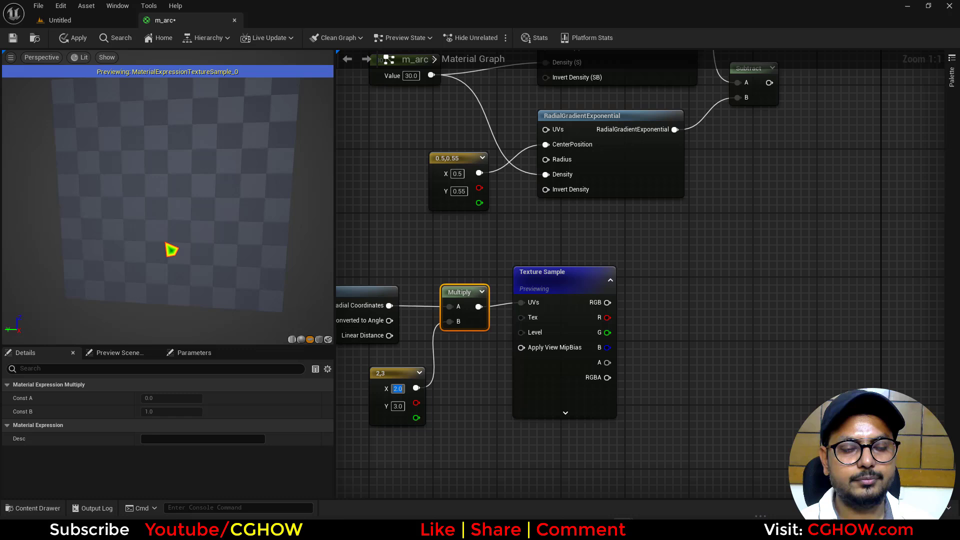
Multiply the Subtract result by the texture's red channel in a new Multiply node and preview it
right_click_drag(728, 301, 632, 361)
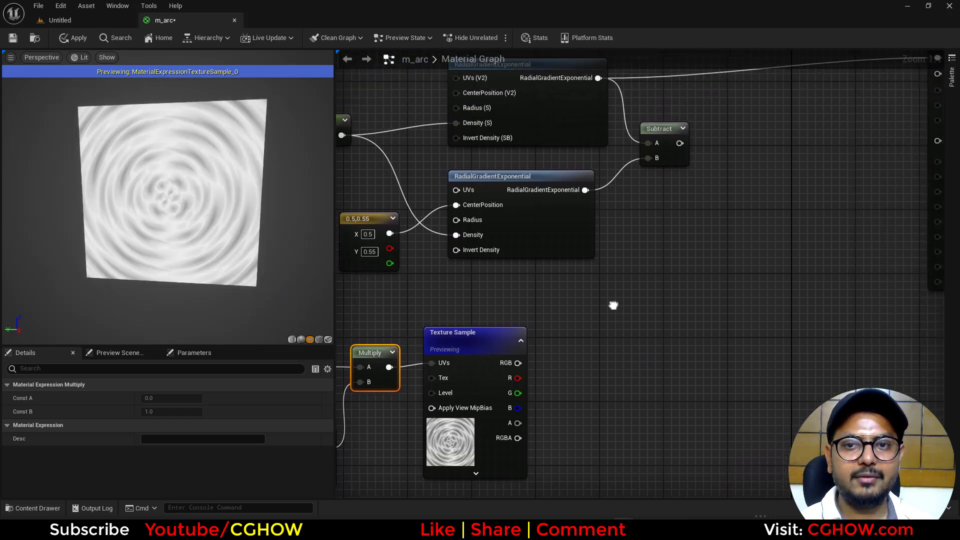
right_click_drag(613, 305, 594, 344)
left_click(574, 358)
key("m")
left_click(565, 332)
left_click_drag(499, 417, 567, 365)
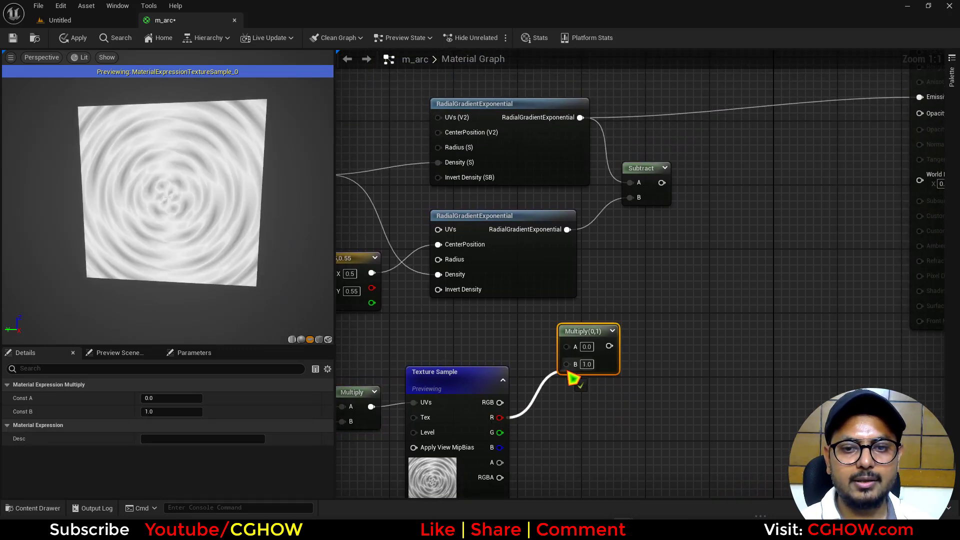
left_click_drag(583, 332, 676, 297)
left_click_drag(662, 183, 663, 312)
key("space")
right_click_drag(722, 308, 599, 335)
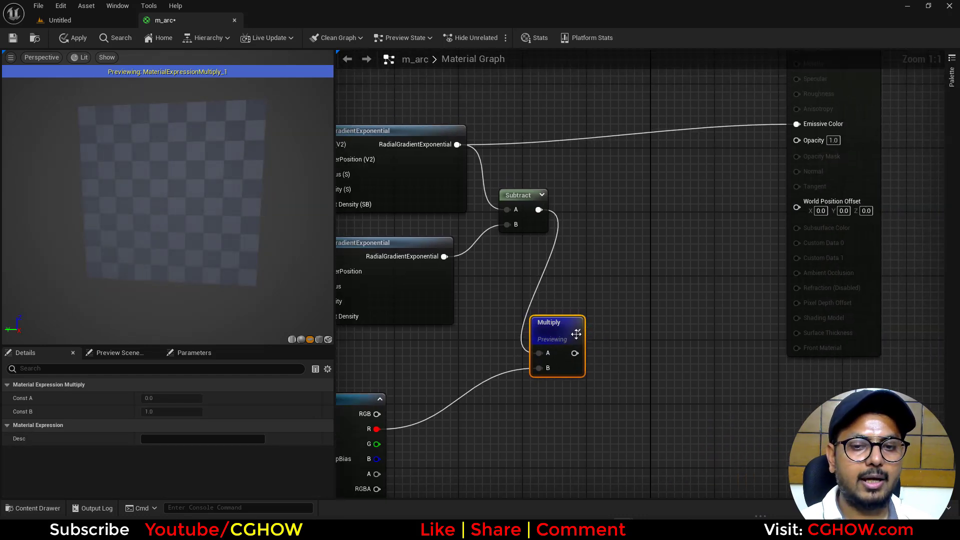
left_click_drag(539, 312, 608, 280)
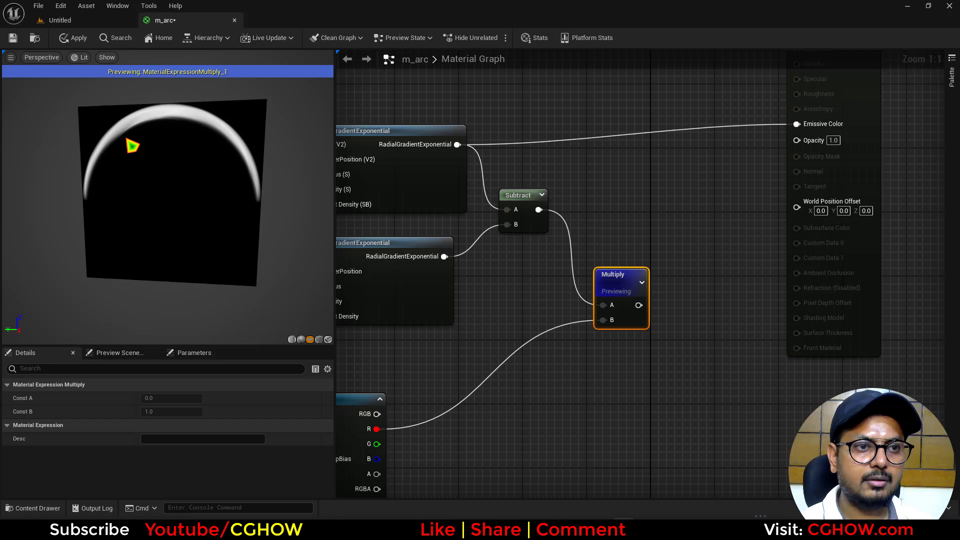
Set the radial tiling constant's Y value to 4
right_click_drag(354, 376, 562, 282)
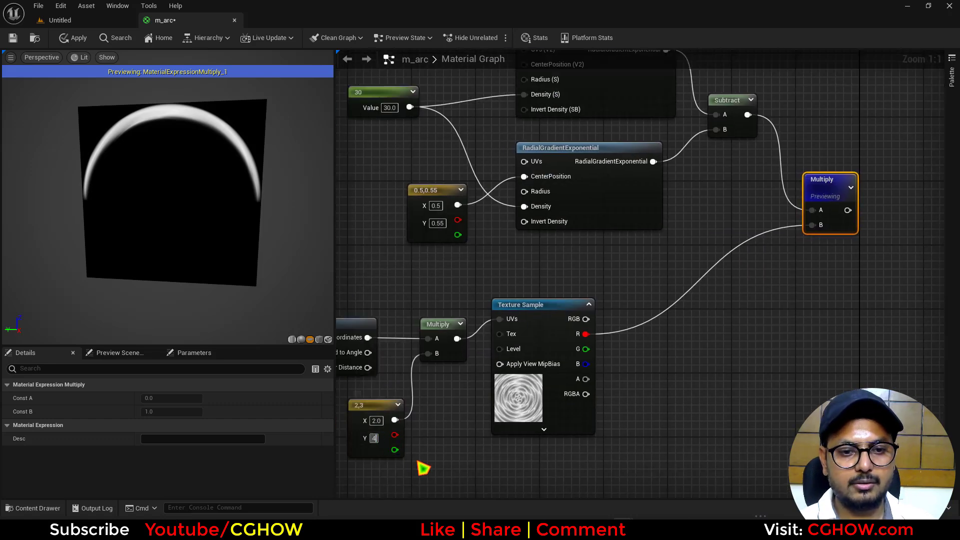
key("Return")
right_click_drag(689, 314, 724, 314)
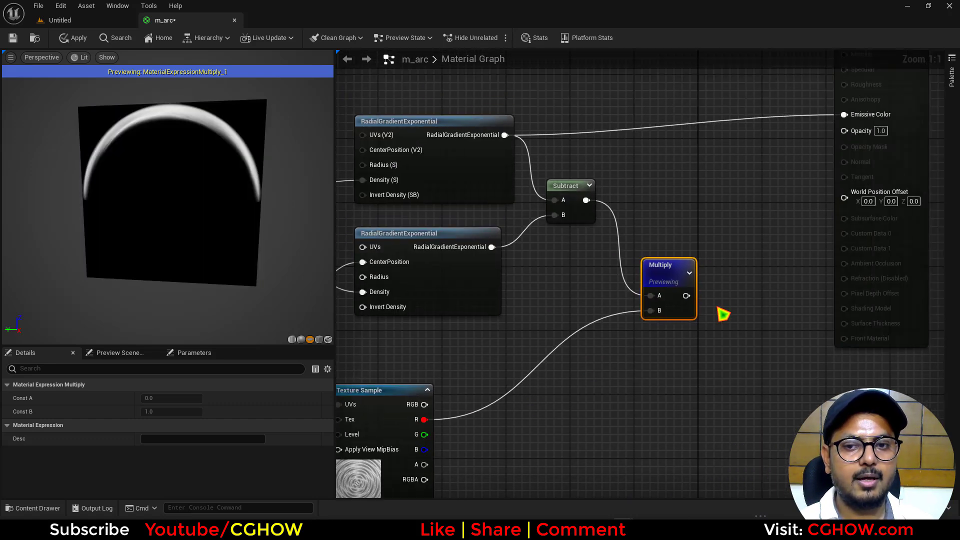
Add a Power node with exponent 2 after the arc and texture Multiply and preview it
left_click(731, 275)
left_click(726, 275)
left_click_drag(686, 296, 732, 291)
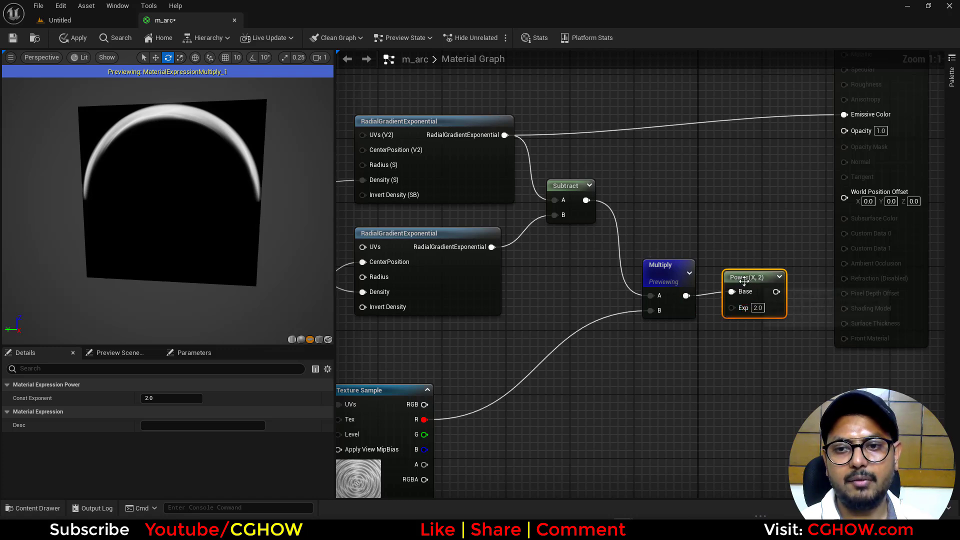
key("space")
right_click_drag(691, 336, 653, 407)
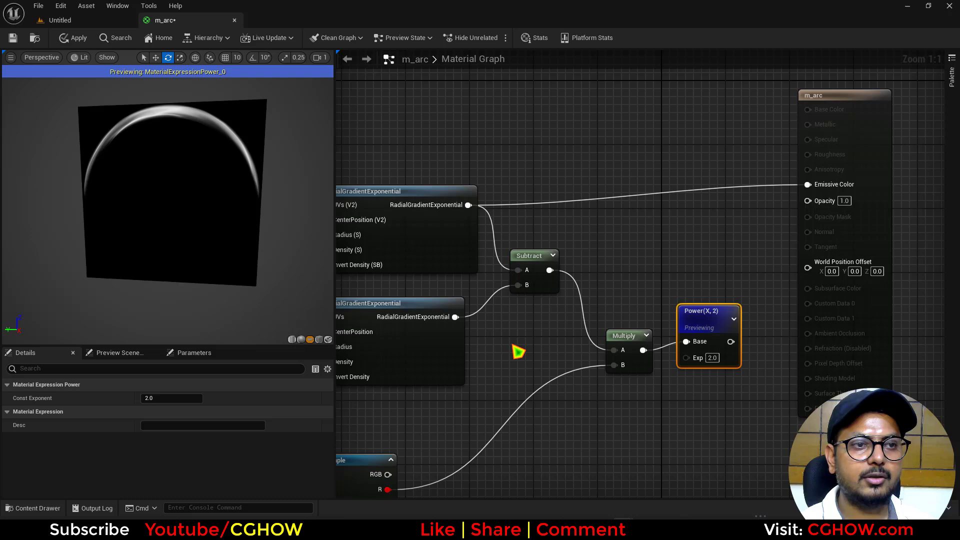
Add a Particle Color node in the empty area above the gradient nodes
right_click_drag(518, 351, 619, 272)
right_click_drag(380, 441, 513, 395)
right_click_drag(752, 285, 552, 473)
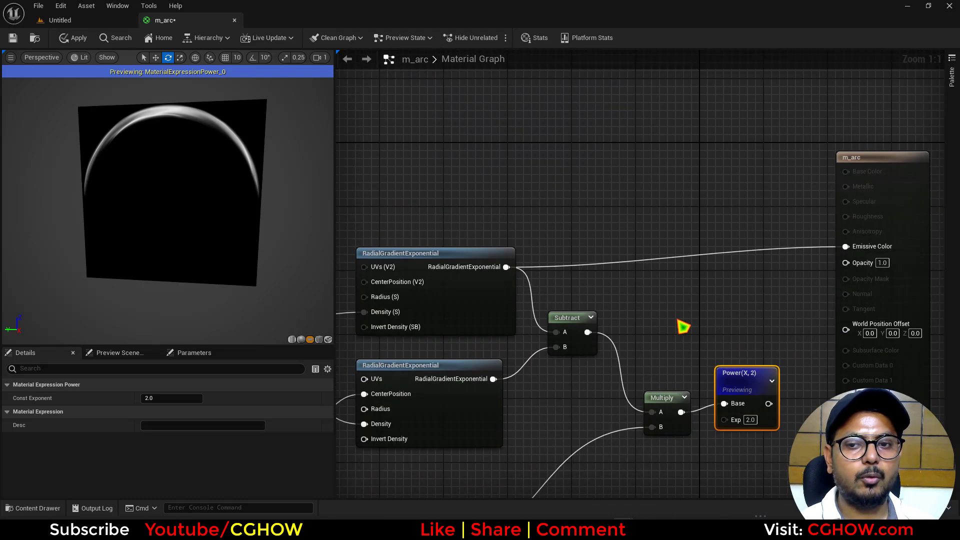
right_click_drag(683, 326, 603, 324)
right_click(540, 165)
type("par")
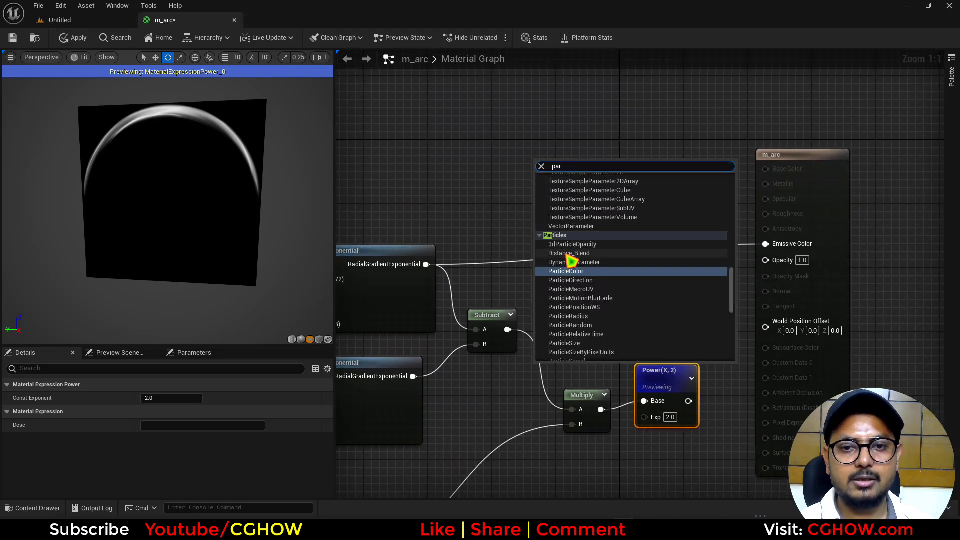
left_click(570, 271)
left_click_drag(558, 163, 533, 129)
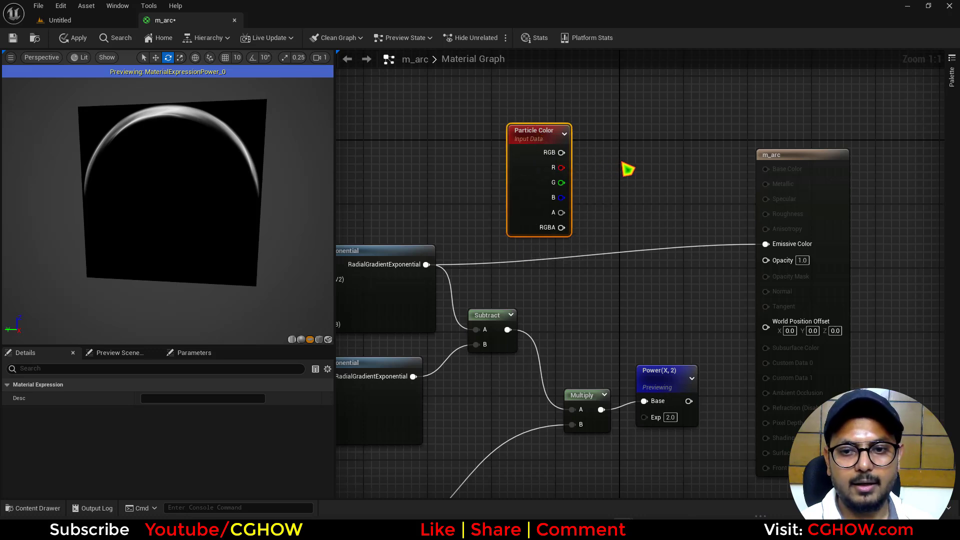
Multiply the Particle Color RGB by the Power result and connect it to Emissive Color
left_click(628, 169)
left_click_drag(690, 401, 650, 246)
left_click_drag(659, 184, 767, 244)
Multiply the Particle Color alpha by the Power result, connect it to Opacity and preview the full material
key("m")
left_click(671, 258)
left_click_drag(690, 401, 562, 212)
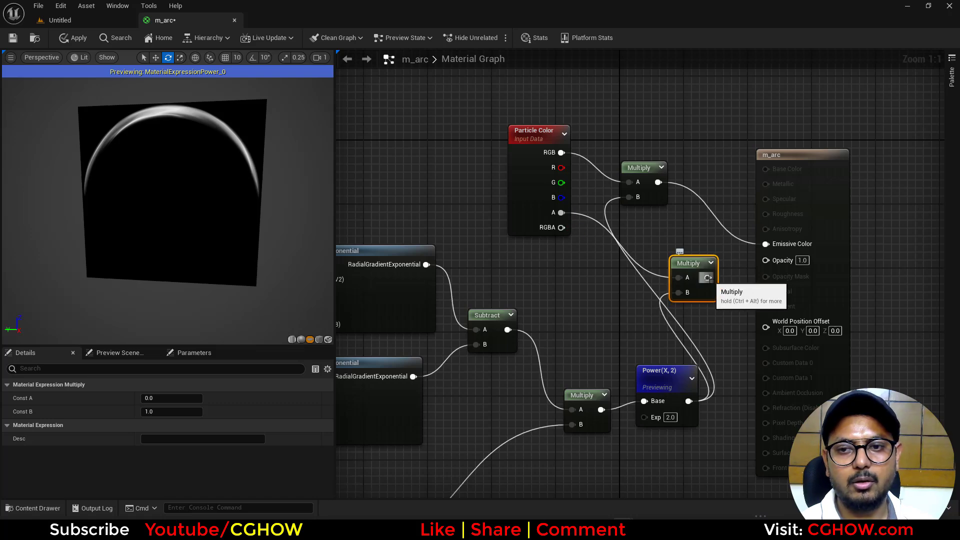
left_click_drag(708, 277, 765, 260)
left_click(649, 382)
key("space")
right_click_drag(570, 264, 585, 199)
scroll(585, 200, "down", 2)
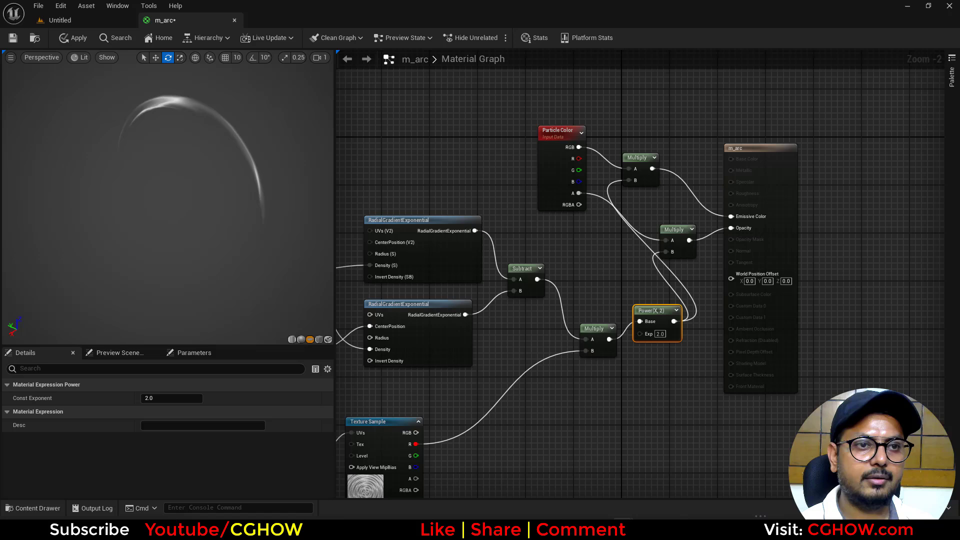
left_click_drag(165, 200, 205, 200)
Move the 2,4 tiling constant aside and add a Multiply node next to it
right_click_drag(655, 410, 796, 334)
right_click_drag(475, 404, 663, 351)
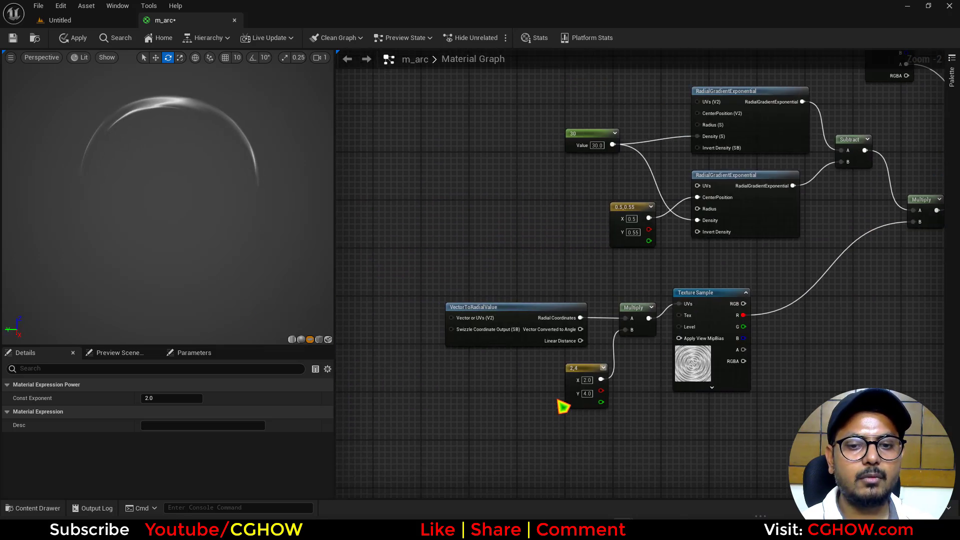
right_click_drag(545, 408, 525, 363)
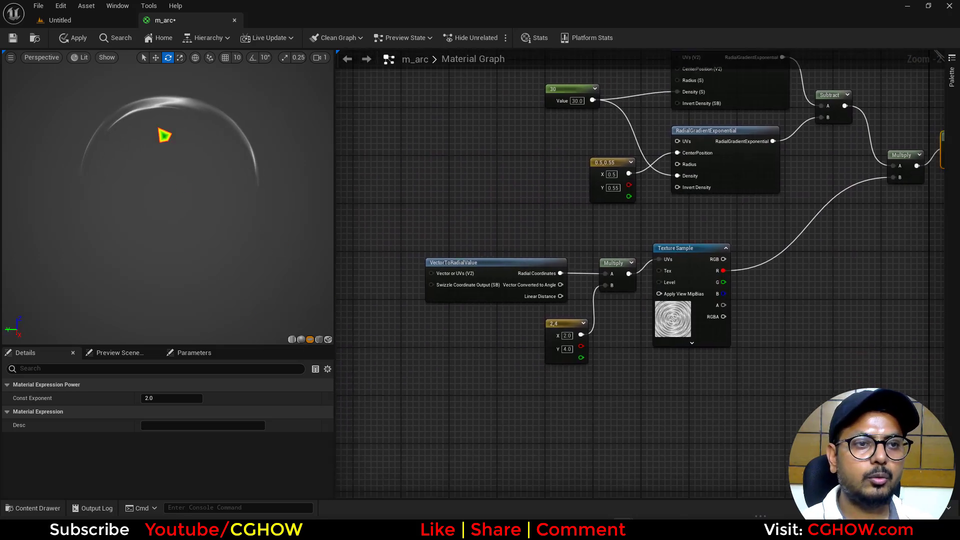
right_click_drag(429, 391, 558, 228)
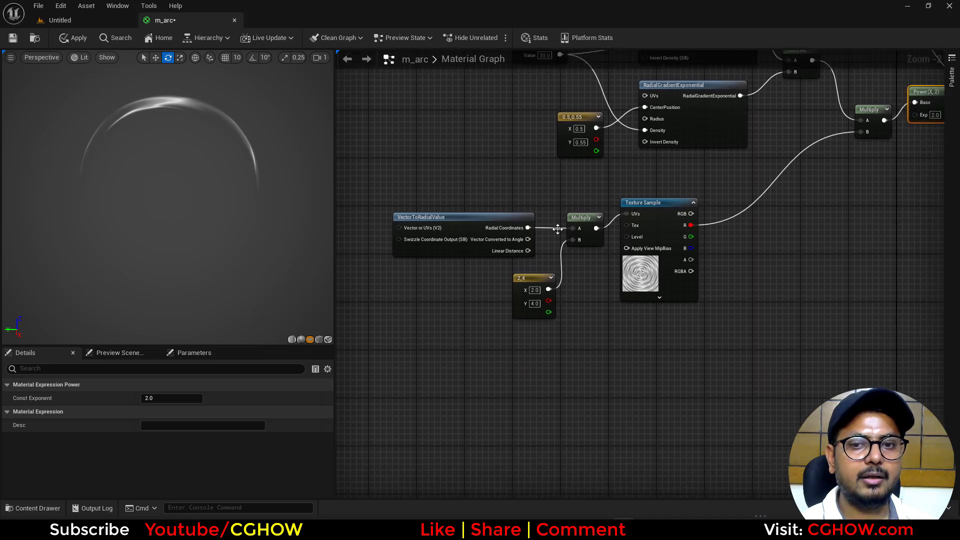
scroll(554, 305, "up", 1)
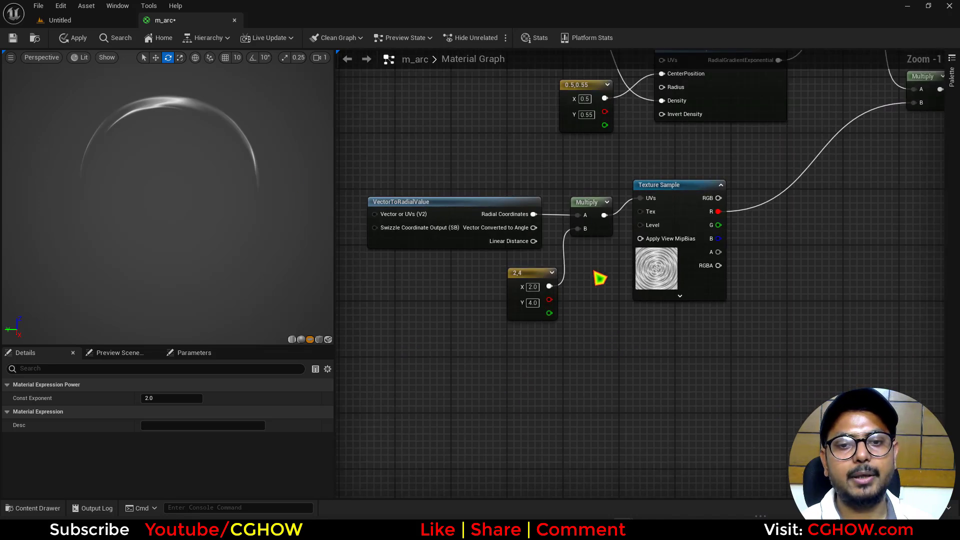
left_click_drag(540, 295, 504, 295)
key("m")
left_click(552, 295)
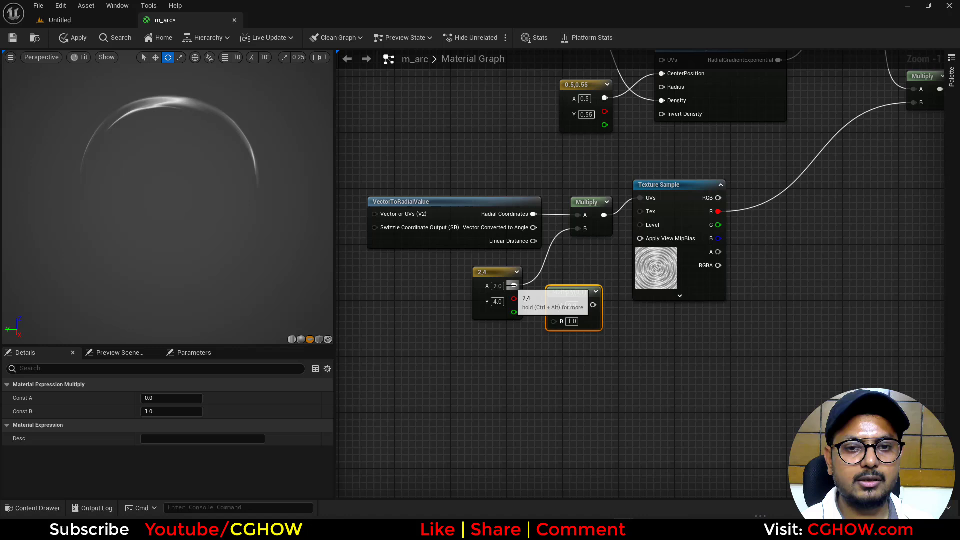
right_click(441, 348)
type("part")
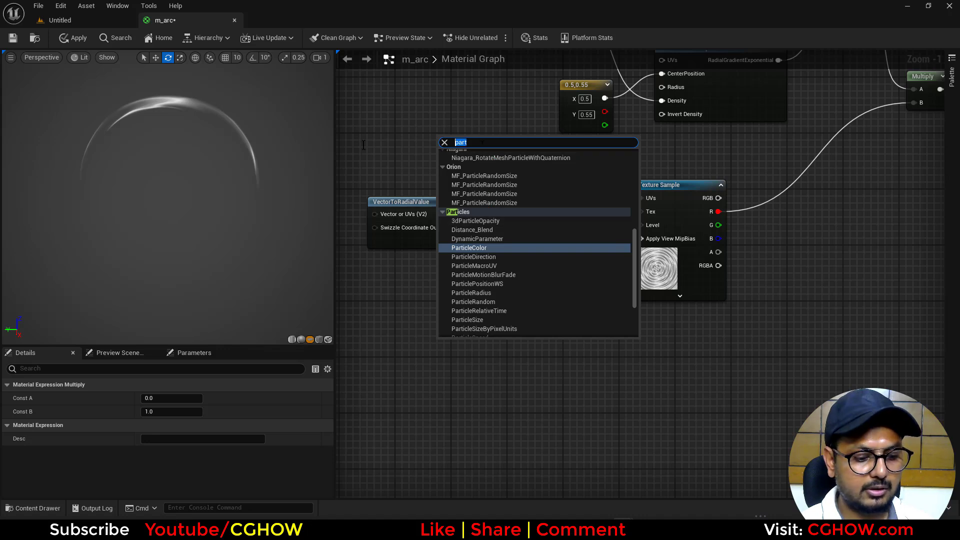
type("rand")
left_click(487, 169)
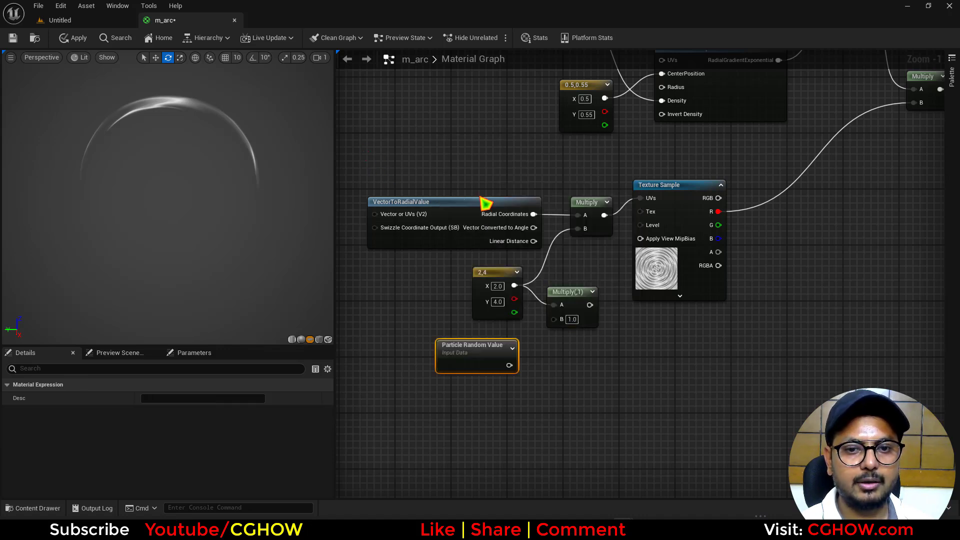
left_click_drag(509, 365, 594, 369)
left_click_drag(563, 391, 515, 340)
key("Delete")
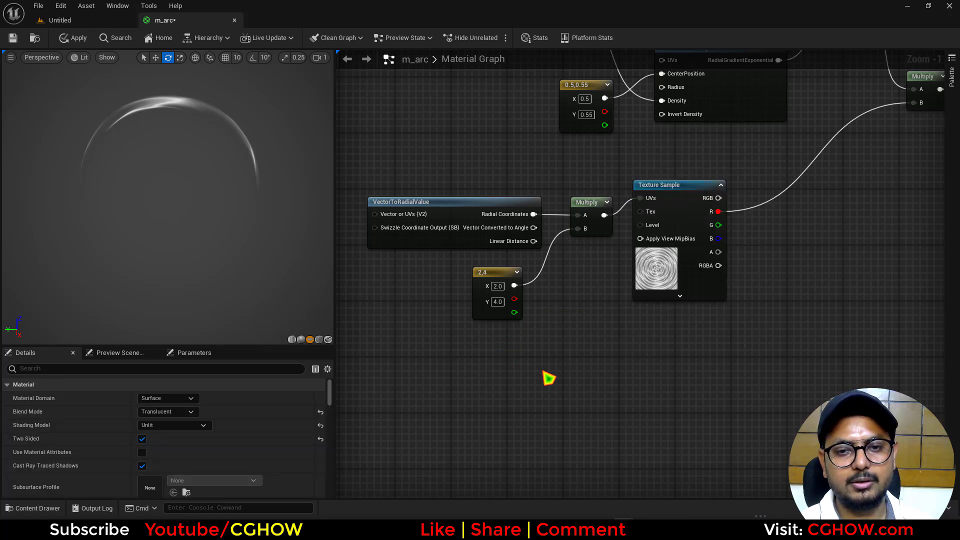
Add a Dynamic Parameter node and place it below the 2,4 tiling constant
right_click(533, 335)
type("dyn")
left_click(553, 203)
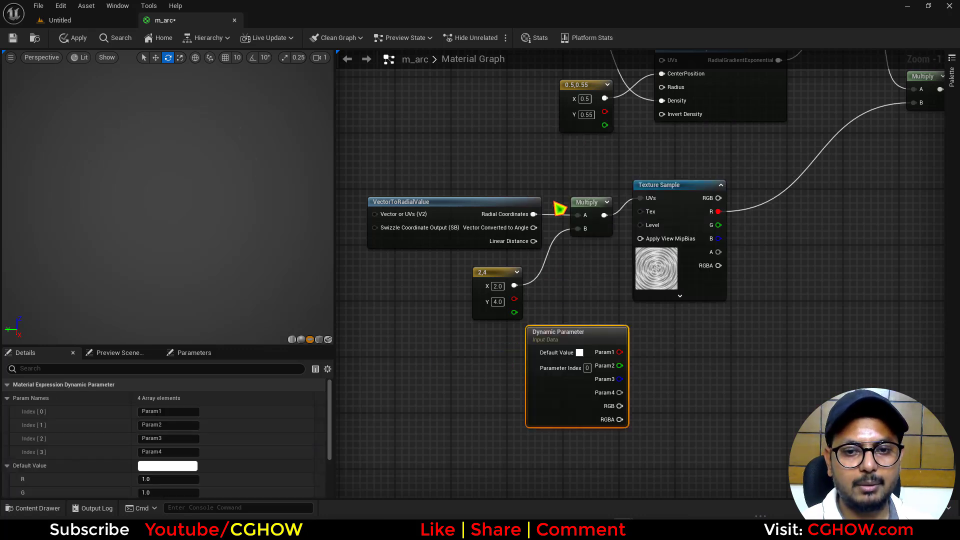
left_click_drag(558, 397, 483, 401)
Multiply the 2,4 constant by the Dynamic Parameter's Param1 and feed the product into the radial coordinates Multiply
key("m")
left_click(546, 291)
left_click_drag(544, 369, 553, 326)
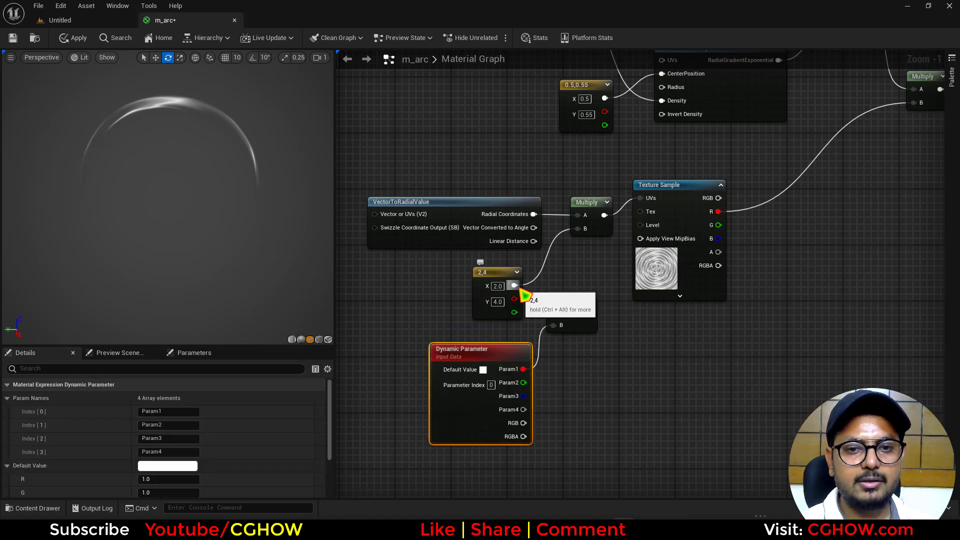
left_click_drag(514, 286, 578, 229)
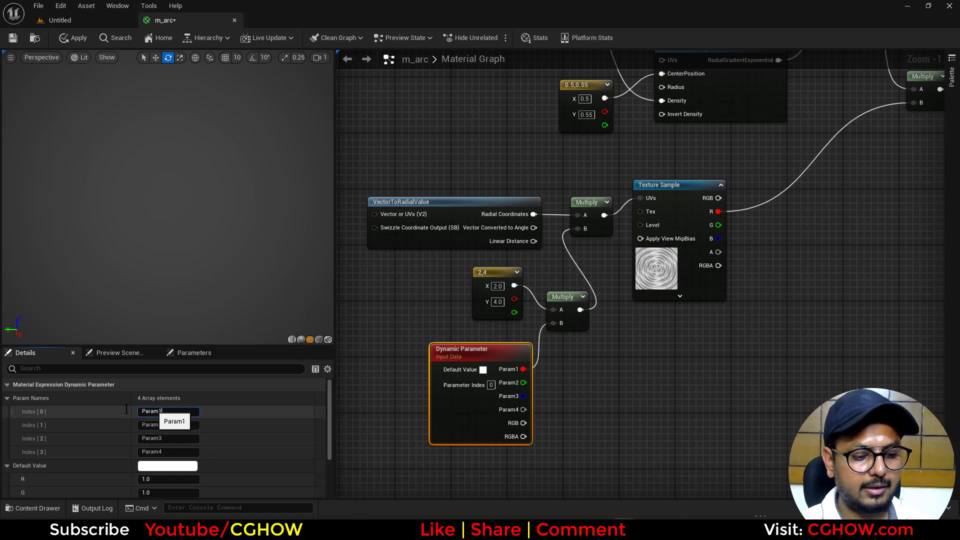
Name the Dynamic Parameter's first parameter tile and save the m_arc material
type("tile")
key("Return")
right_click_drag(787, 314, 673, 312)
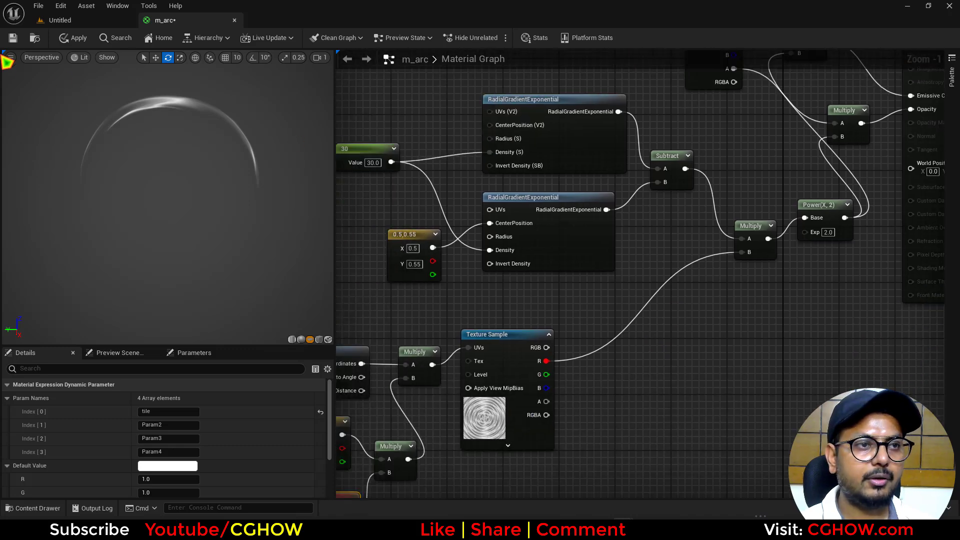
left_click(13, 38)
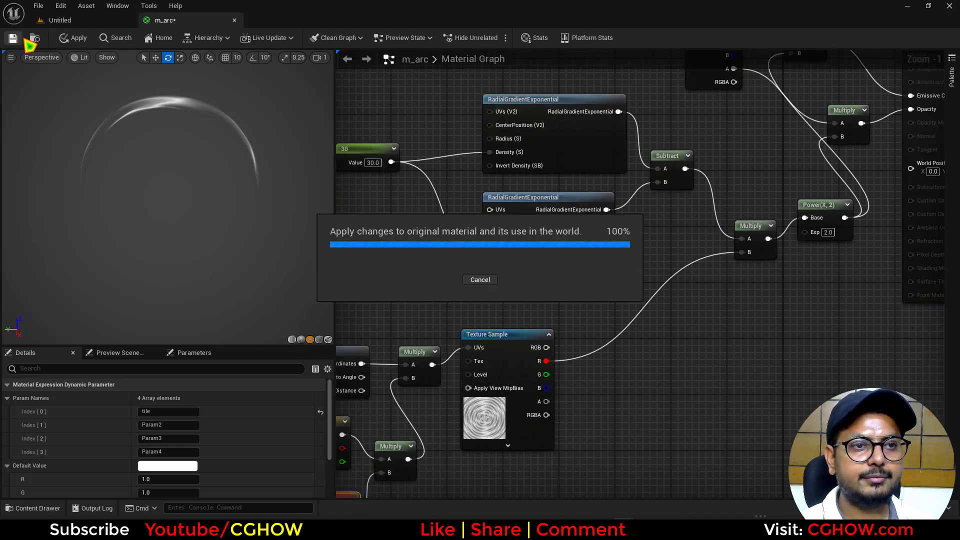
right_click_drag(372, 435, 520, 308)
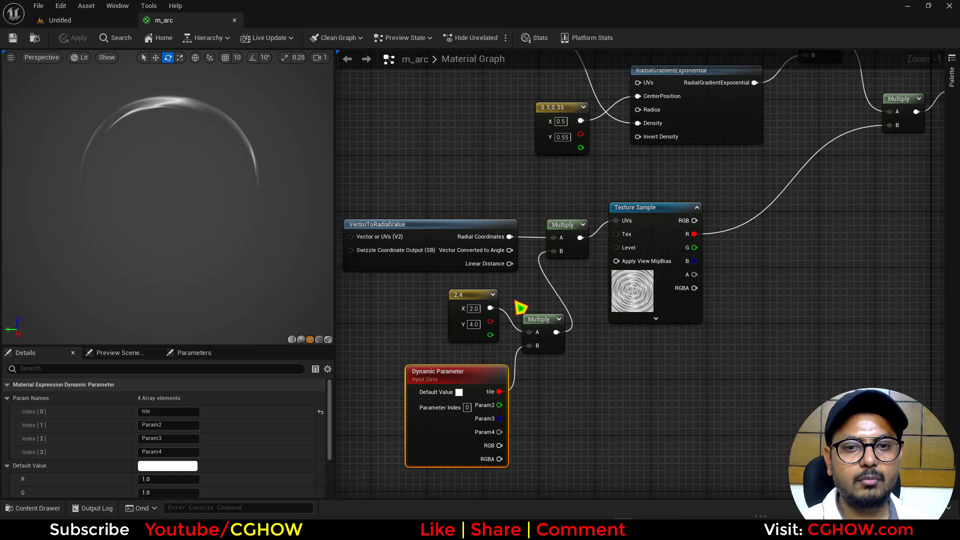
Duplicate the m_arc material as m_streak in the 2dexplosion folder and open the copy
left_click(60, 20)
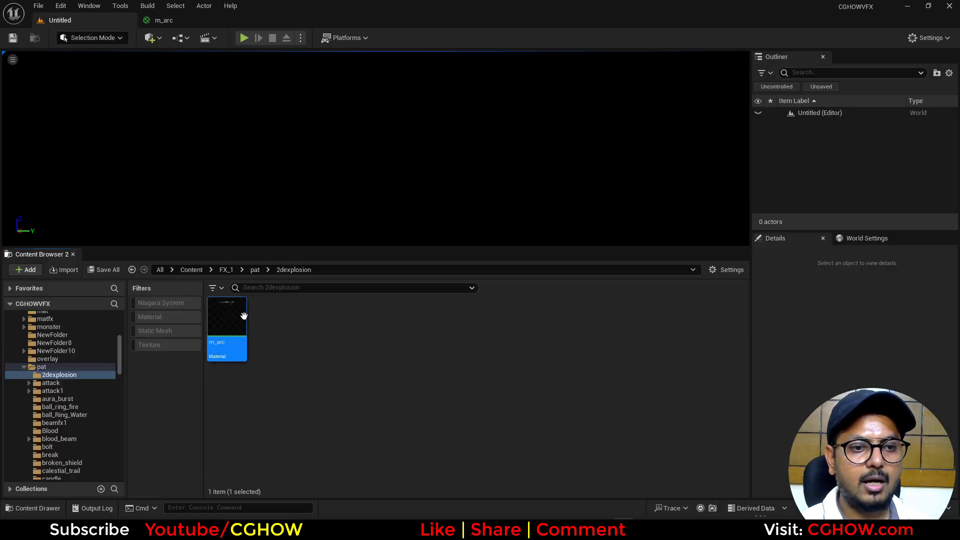
right_click(245, 315)
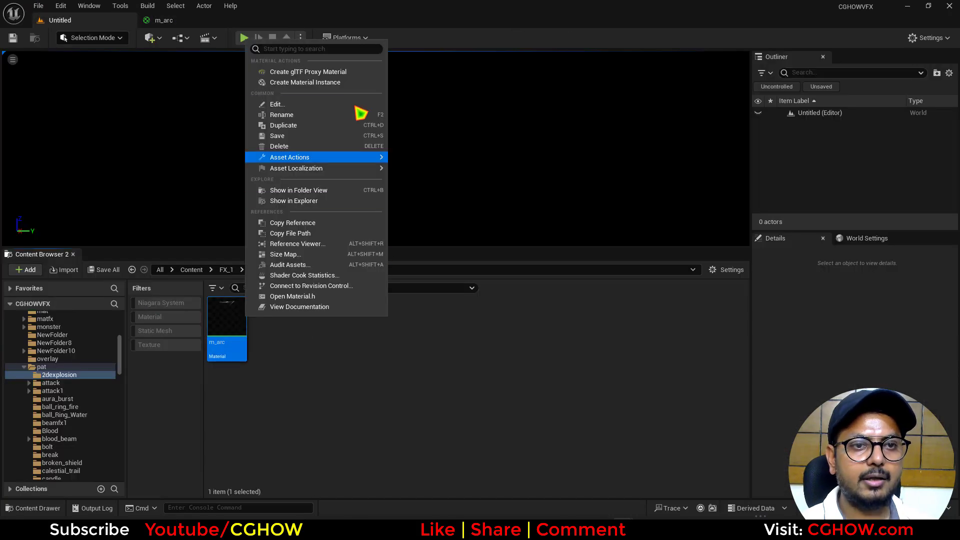
left_click(288, 125)
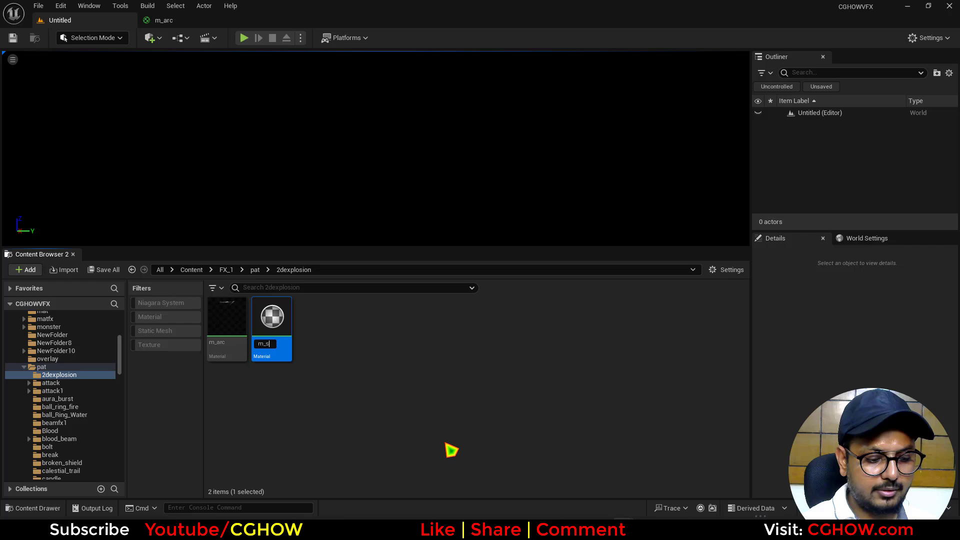
key("Return")
key("Return")
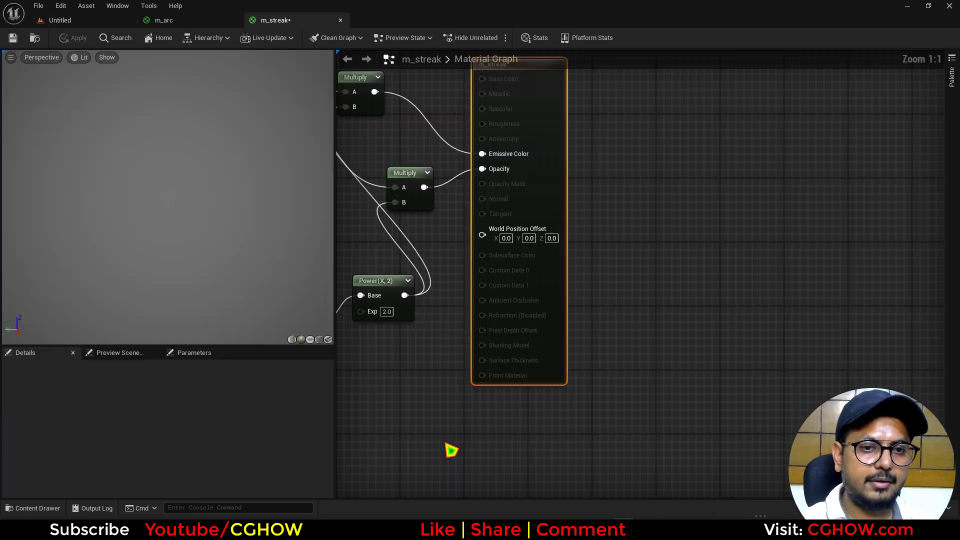
Add a Texture Coordinate node in the empty area above the gradient nodes
scroll(594, 220, "down", 2)
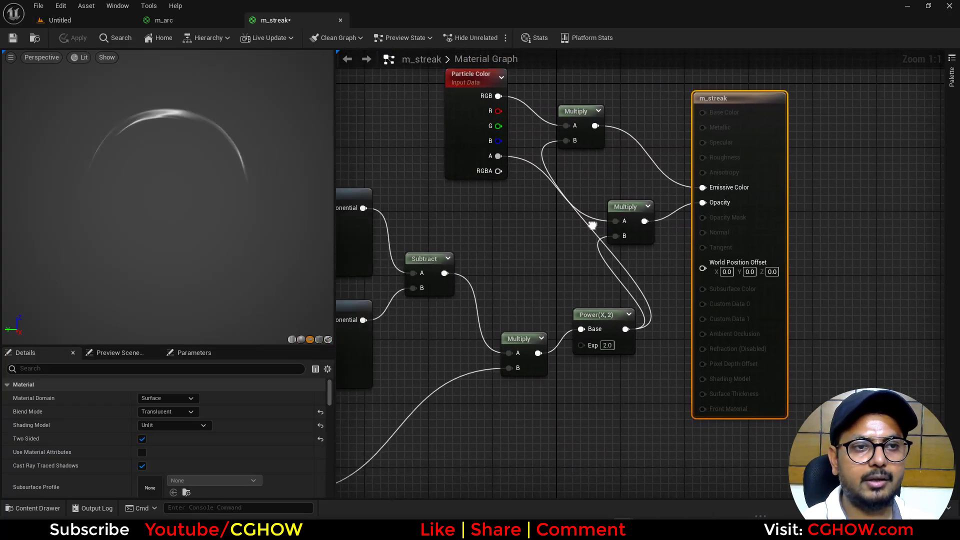
right_click_drag(540, 345, 644, 406)
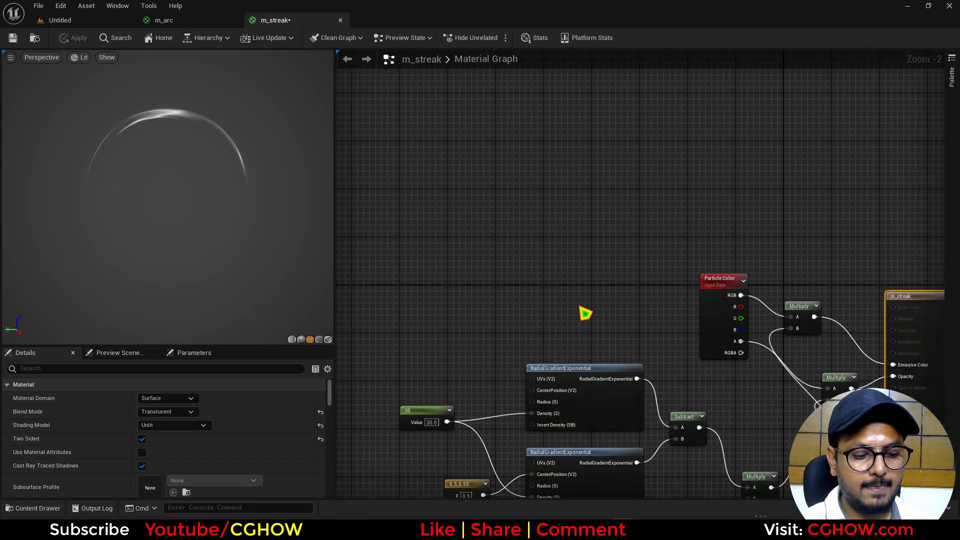
right_click_drag(581, 306, 675, 297)
key("u")
left_click(400, 181)
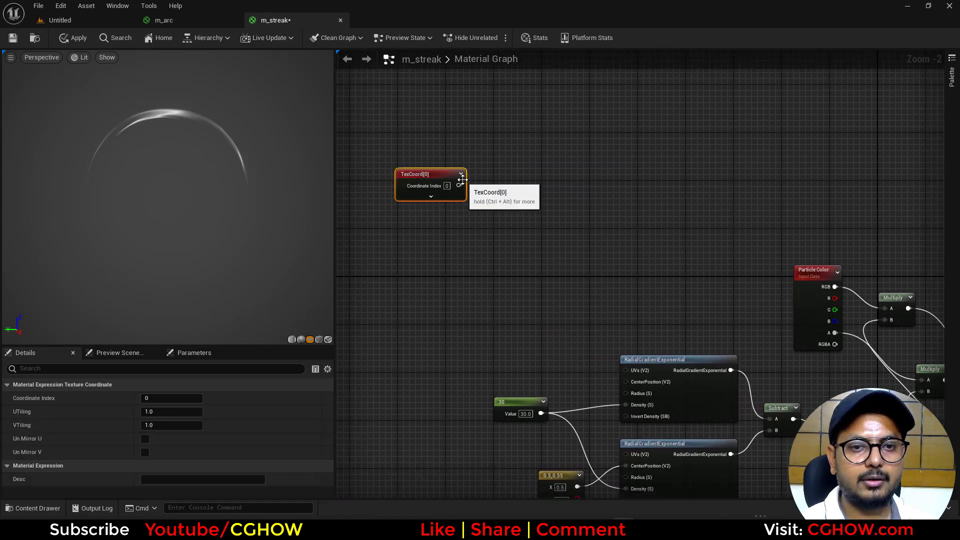
Add a Multiply node beside the texture coordinate and multiply the coordinate by 2
scroll(460, 215, "up", 2)
key("m")
left_click(470, 195)
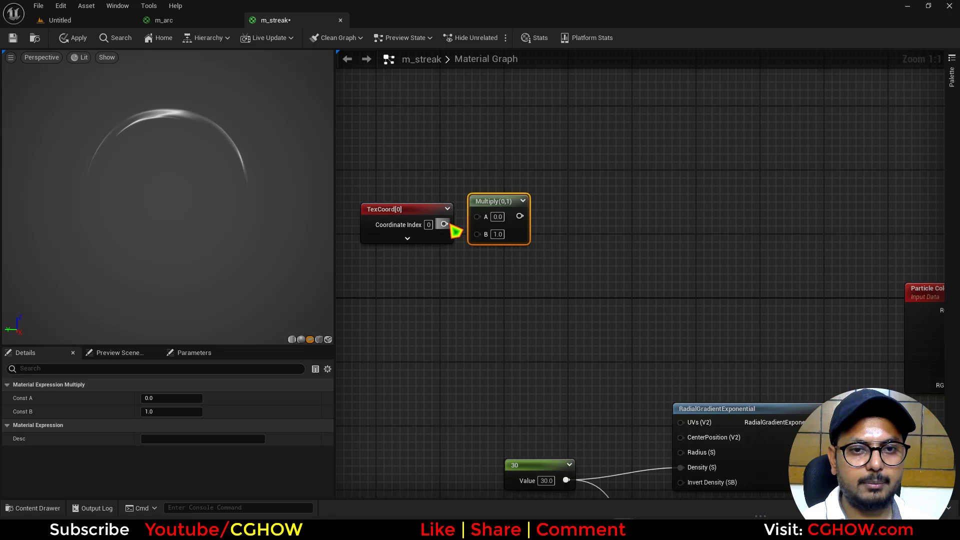
left_click_drag(444, 224, 478, 216)
left_click(499, 232)
type("120")
key("Return")
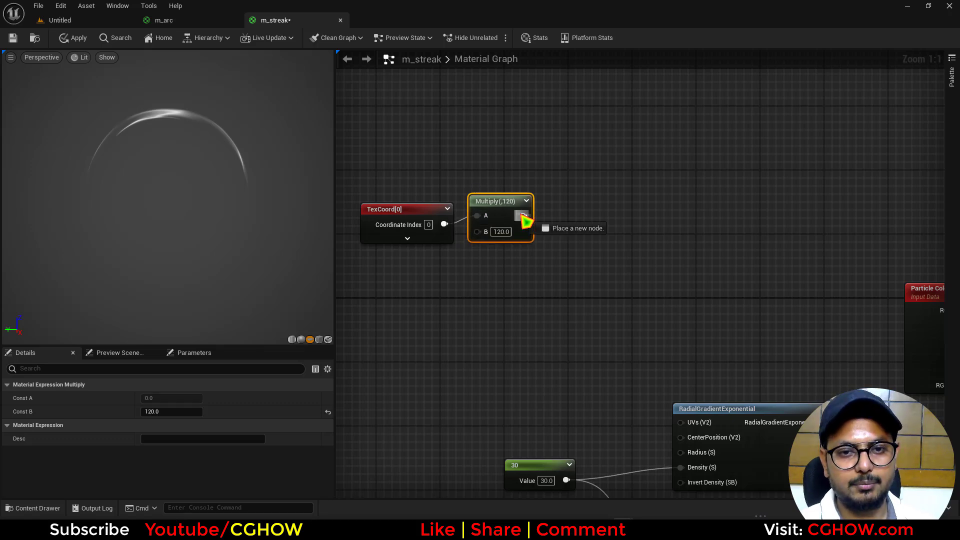
key("Return")
Subtract 1 from the doubled texture coordinate and preview the Subtract node
left_click_drag(518, 216, 569, 192)
type("-")
left_click(603, 307)
key("space")
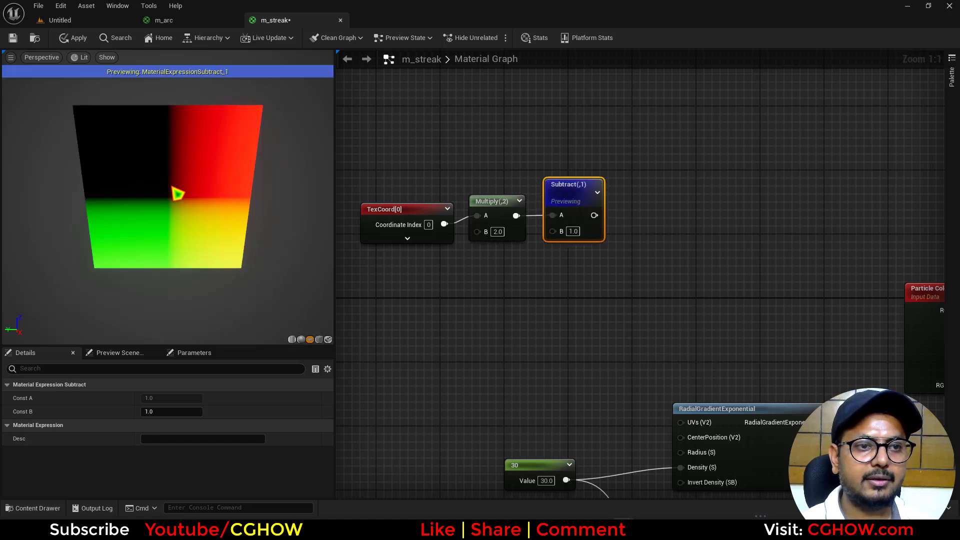
Compare the preview of the plain texture coordinate with that of the Subtract node
left_click(444, 210)
key("space")
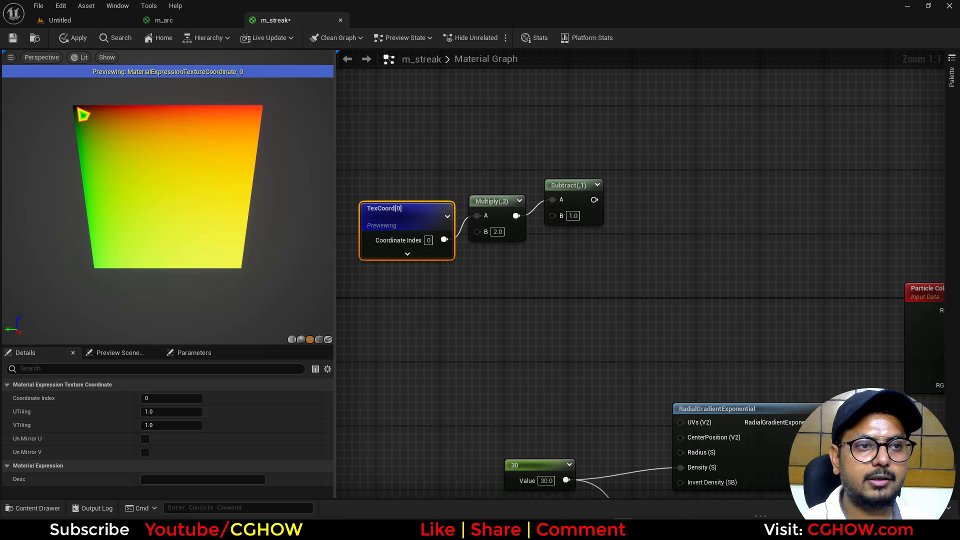
left_click(576, 185)
key("space")
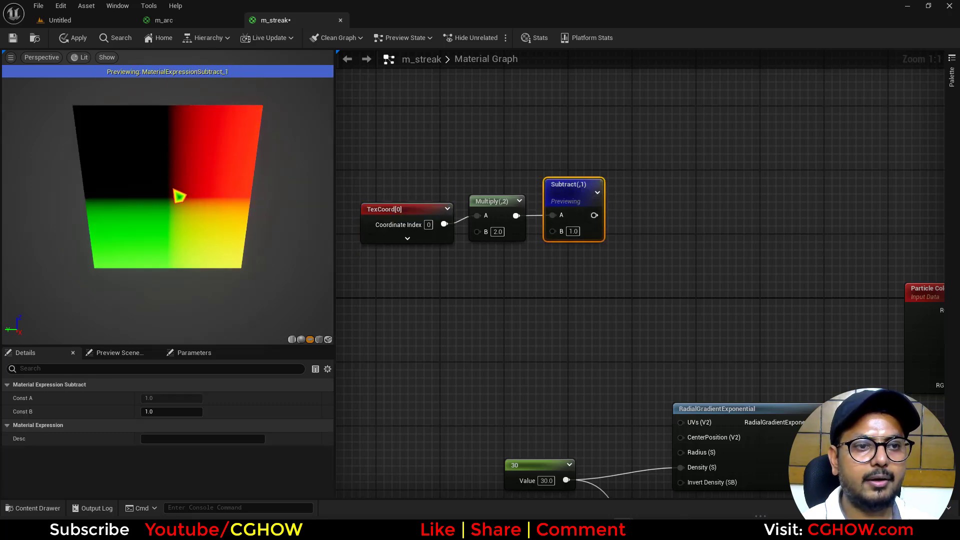
Add a Component Mask after the Subtract node, keep only its R channel and preview it
right_click_drag(632, 193, 528, 205)
left_click_drag(490, 224, 539, 198)
left_click(536, 191)
key("shift+c")
left_click(536, 191, "shift")
left_click_drag(491, 223, 545, 211)
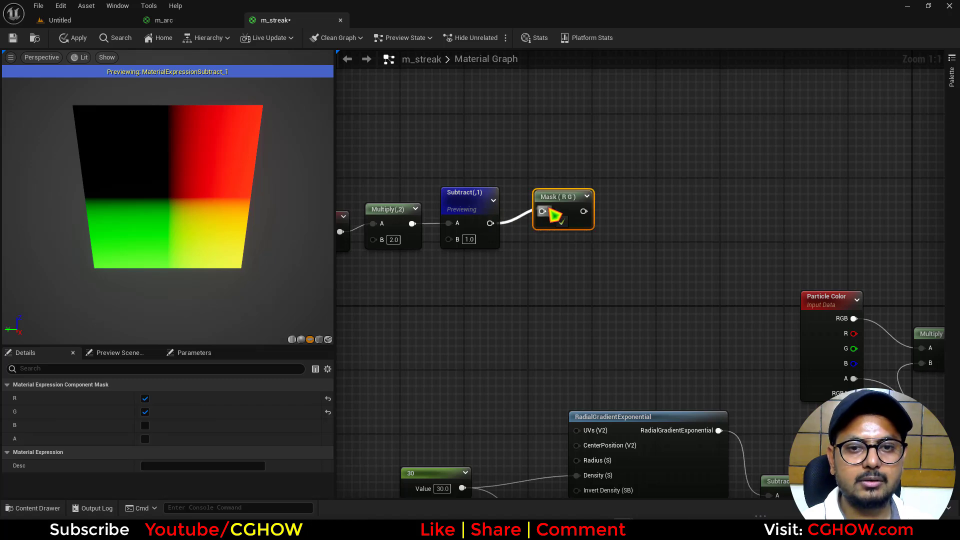
key("space")
left_click(145, 412)
right_click_drag(536, 256, 424, 291)
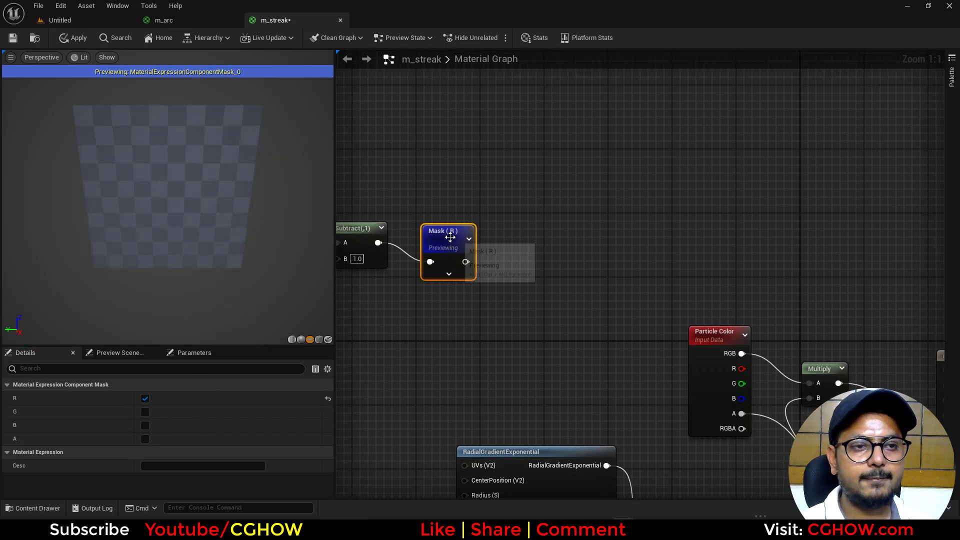
left_click_drag(450, 237, 445, 218)
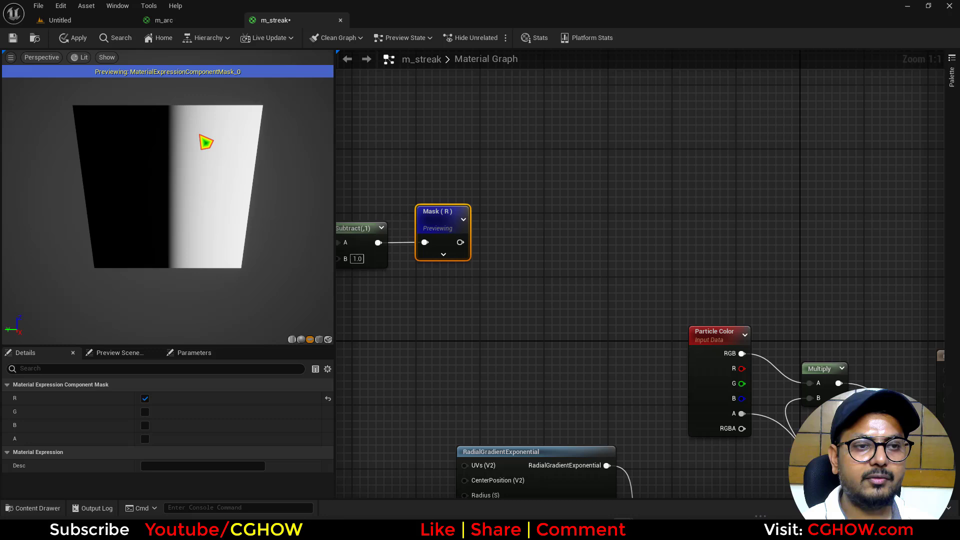
Add an Abs node to the R mask's output and examine its preview
left_click_drag(460, 242, 498, 225)
type("ab")
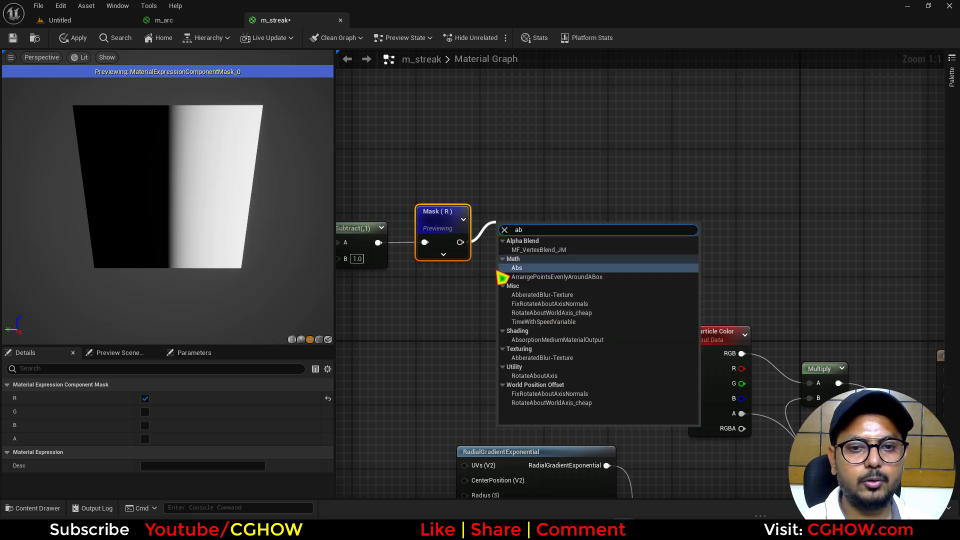
left_click(518, 269)
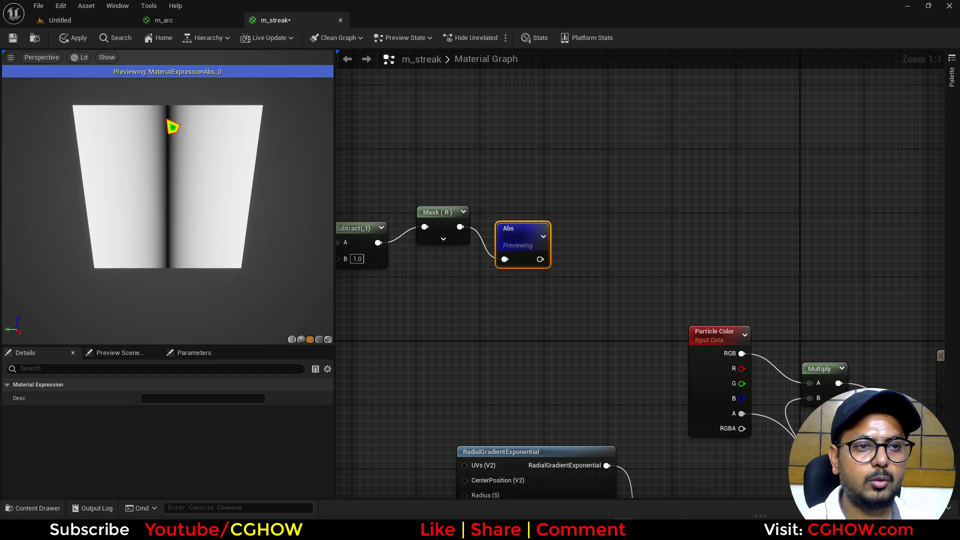
right_click_drag(625, 218, 590, 190)
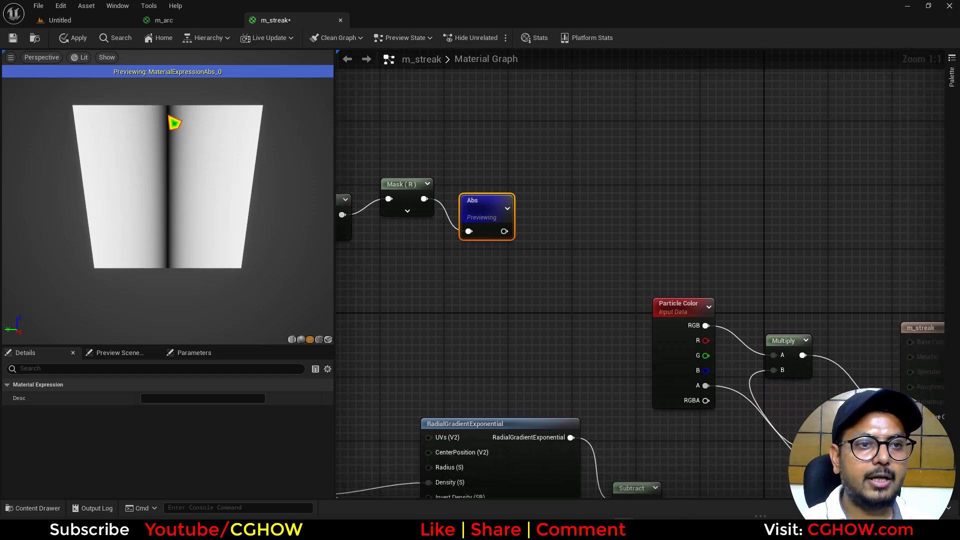
right_click_drag(481, 240, 454, 185)
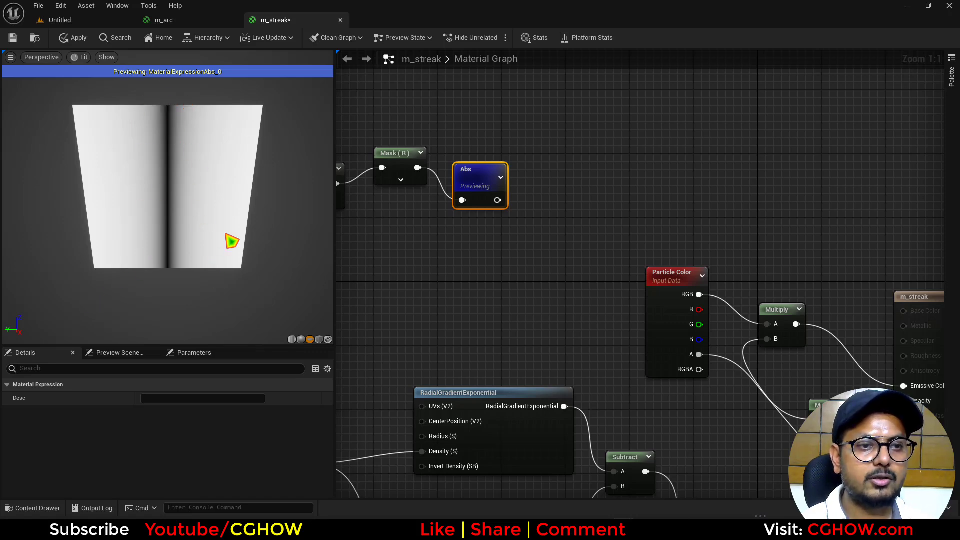
right_click_drag(502, 212, 542, 154)
right_click_drag(551, 193, 637, 255)
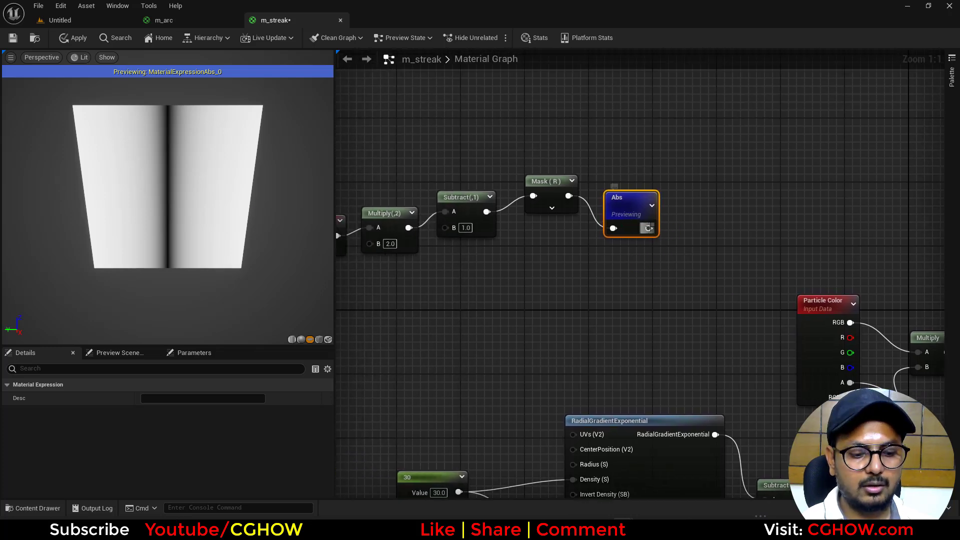
Subtract 0.2 from the Abs output, preview the result and align the new node beside Abs
left_click_drag(649, 228, 715, 209)
left_click(745, 300)
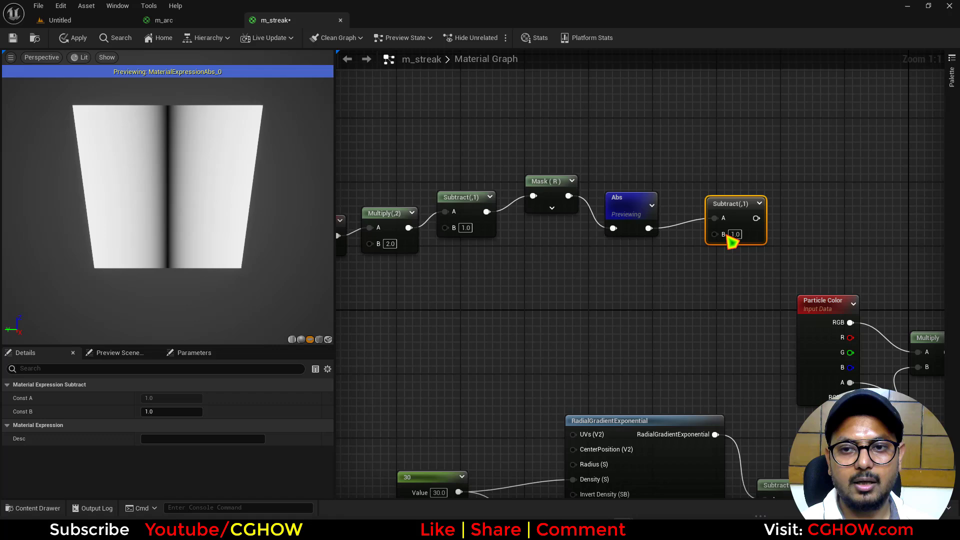
key("space")
type(".2")
key("Return")
right_click_drag(623, 258, 553, 248)
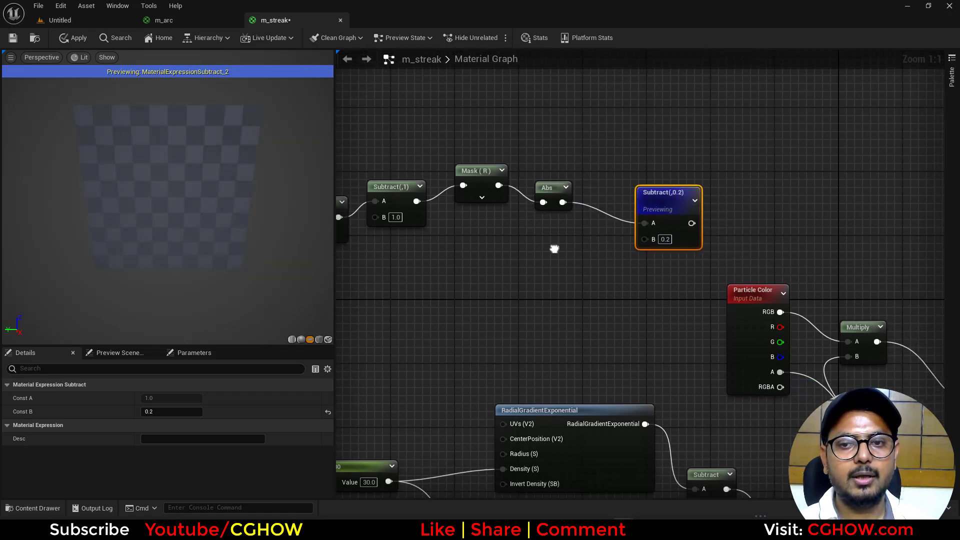
left_click_drag(659, 201, 630, 179)
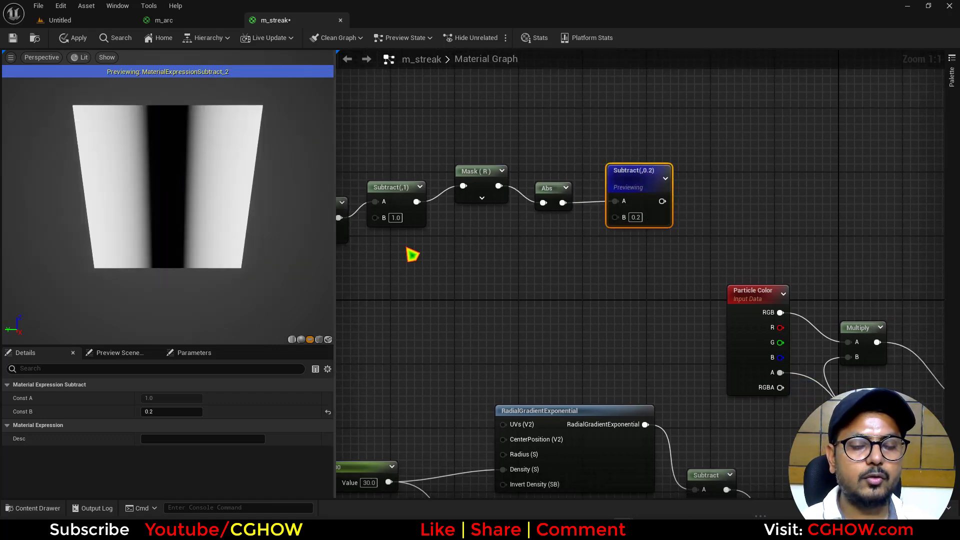
Add a Component Mask fed by the texture coordinate, preview it and keep only its G channel
right_click_drag(495, 299, 649, 310)
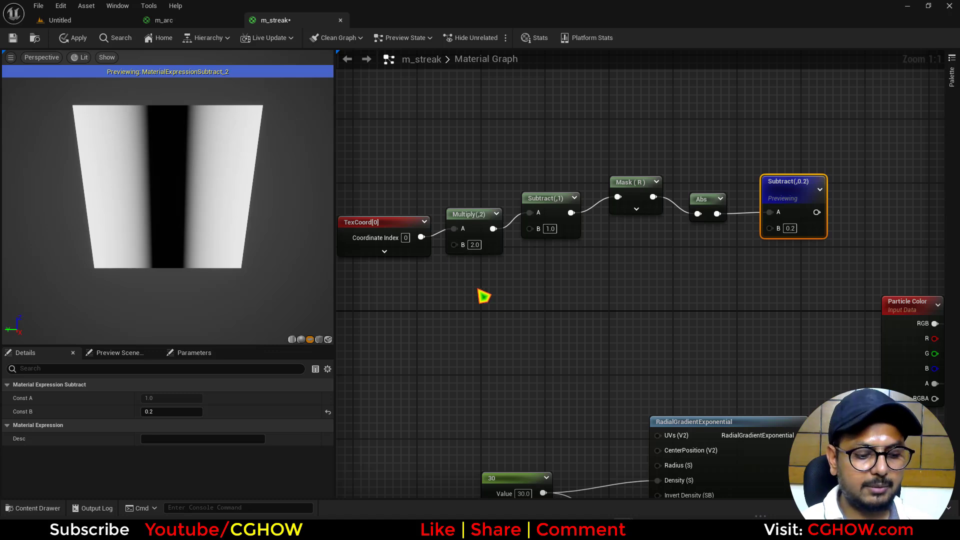
key("shift+c")
left_click(440, 252)
left_click_drag(421, 238, 465, 322)
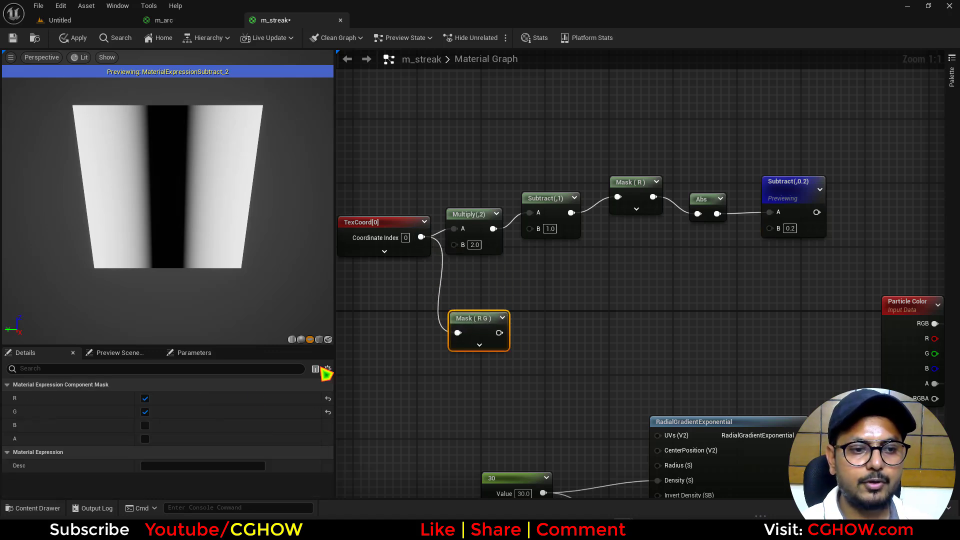
key("space")
left_click(145, 399)
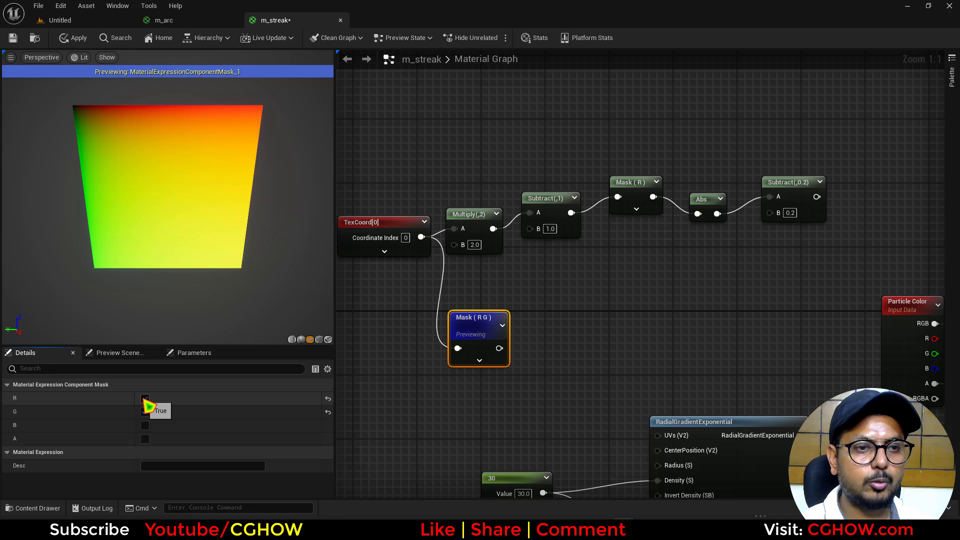
Connect the G mask's output to input B of the Subtract node after Abs and preview that Subtract
right_click_drag(551, 310, 464, 325)
left_click_drag(408, 363, 684, 226)
left_click(698, 196)
key("space")
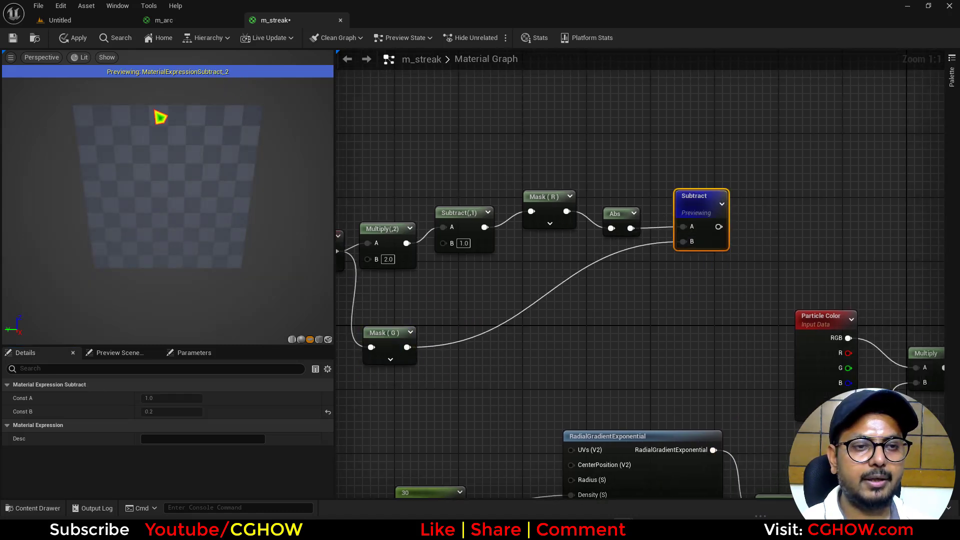
right_click_drag(572, 349, 592, 326)
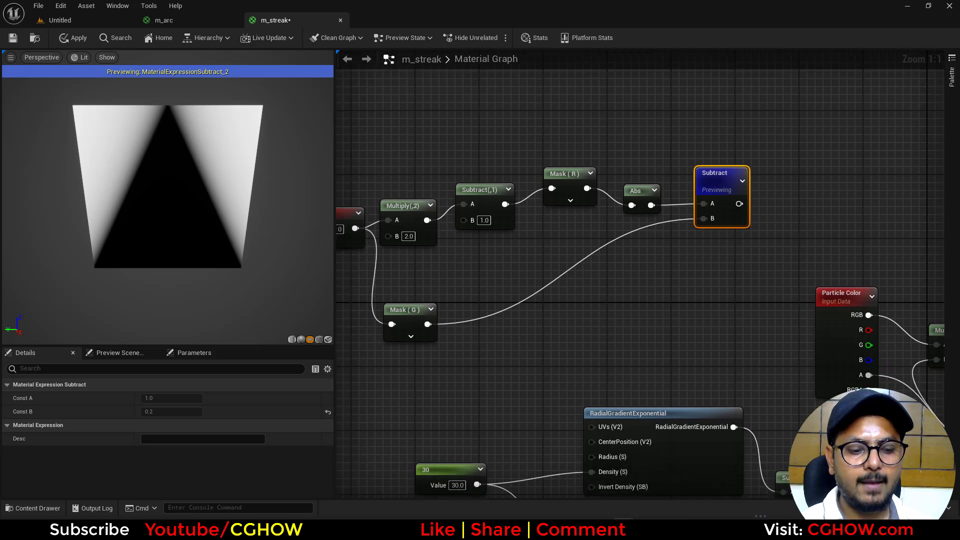
Insert a Multiply node with B set to 0.2 between the G mask and input B of the previewed Subtract
left_click(480, 293)
left_click(456, 314)
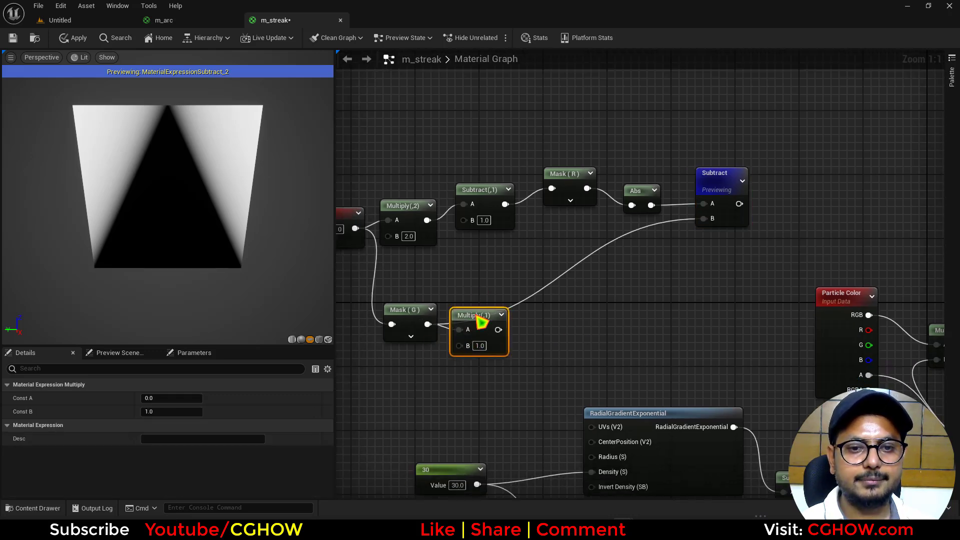
left_click_drag(482, 323, 704, 219)
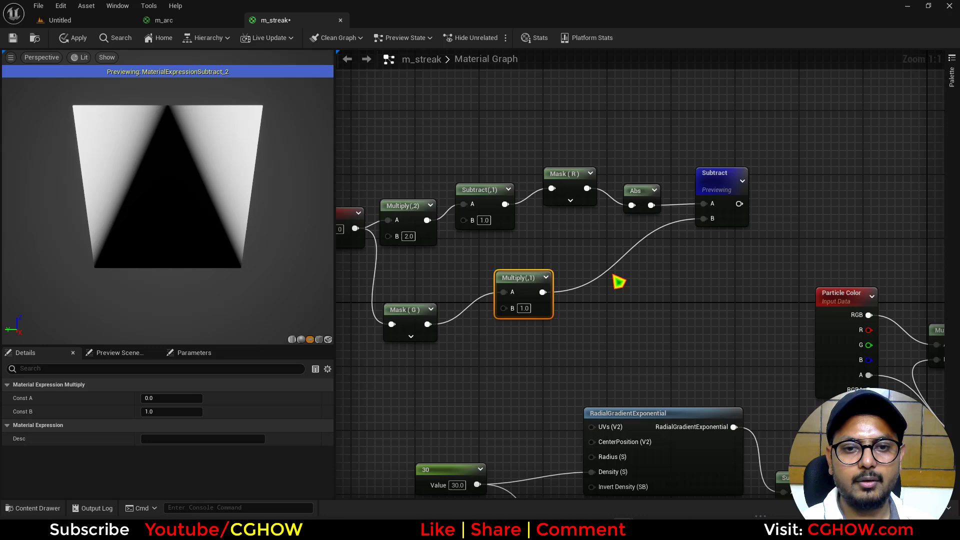
type("0.2")
key("Return")
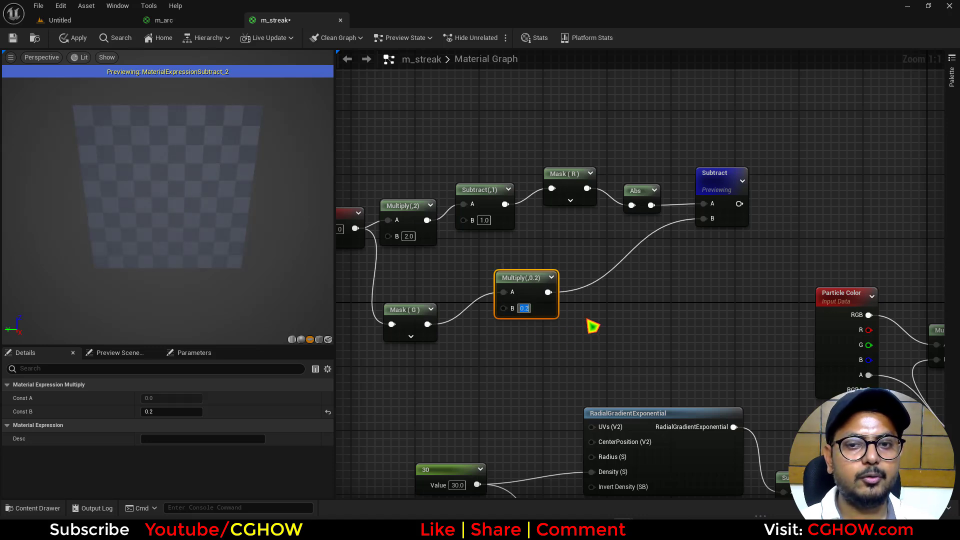
right_click_drag(626, 293, 560, 318)
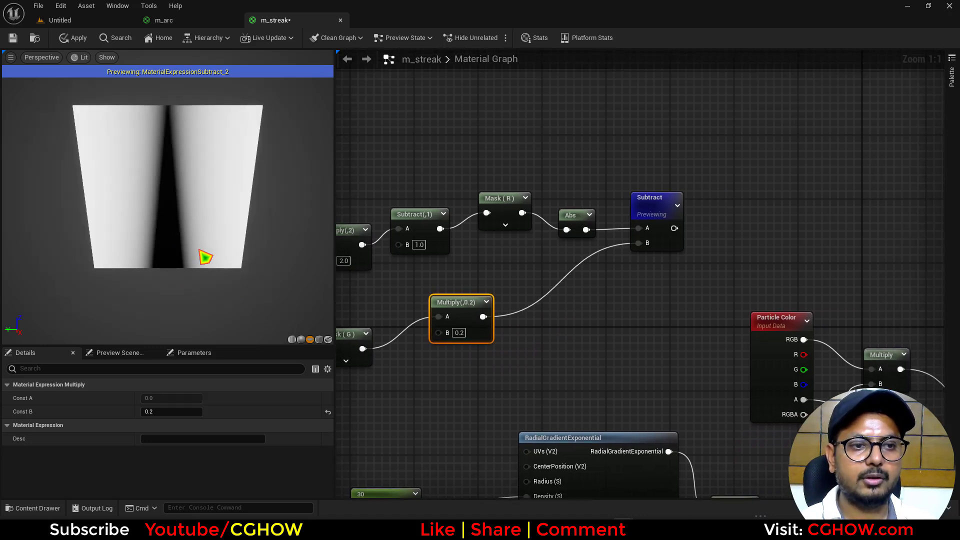
right_click_drag(732, 241, 623, 252)
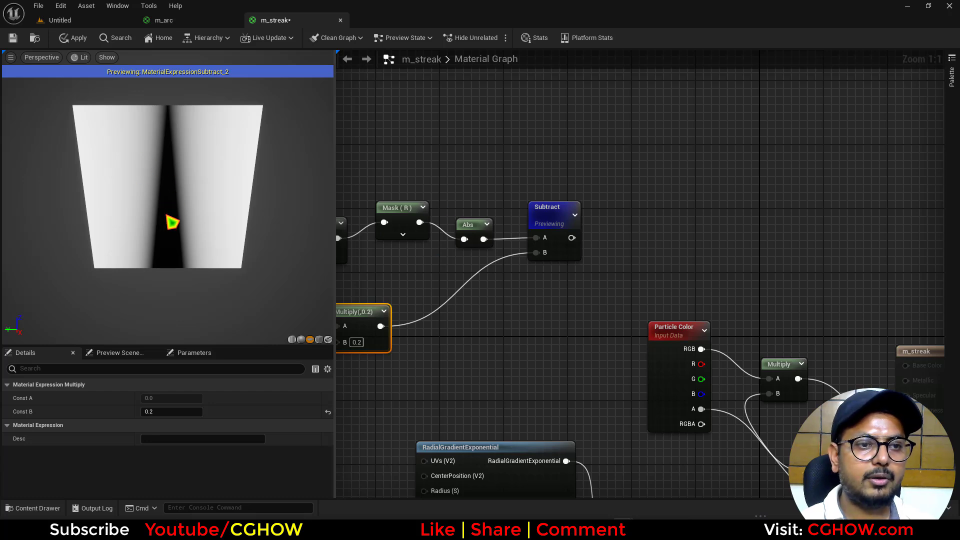
Chain a 1-x node and a Power node with exponent 2 after the Subtract and preview the Power output
left_click(587, 225)
left_click_drag(571, 238, 659, 204)
key("e")
left_click(629, 217)
key("space")
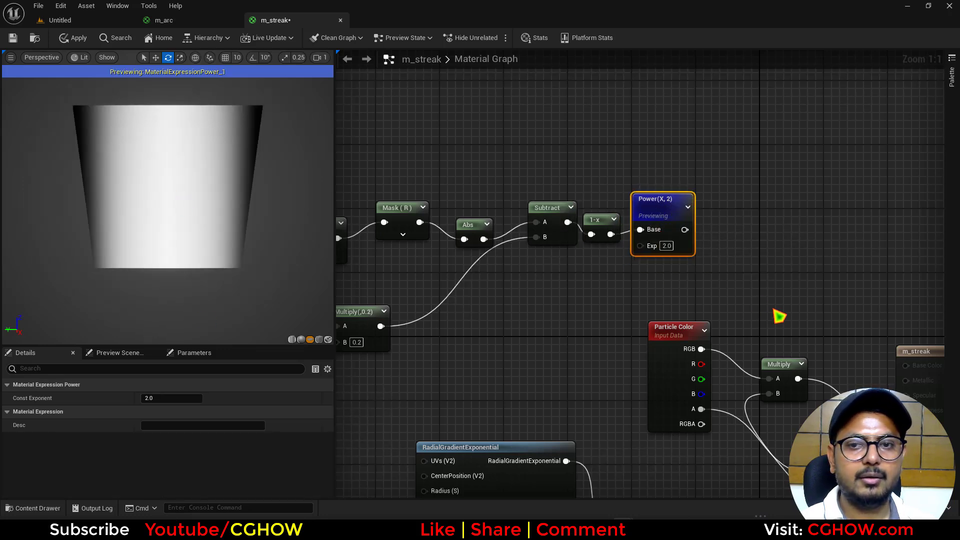
Add and preview a Saturate node after Power, and raise the Power node's constant exponent to about 97.19
left_click_drag(690, 234, 748, 206)
type("sa")
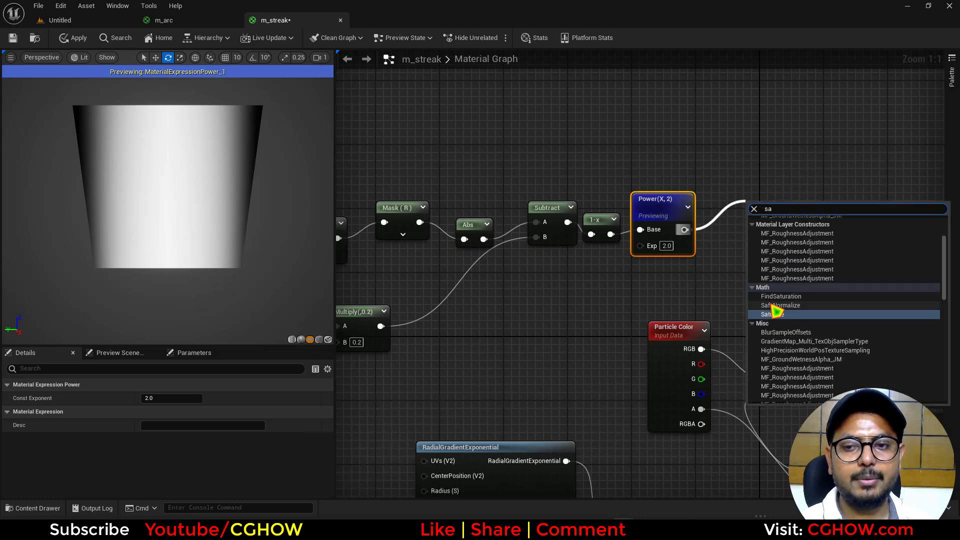
key("Return")
key("space")
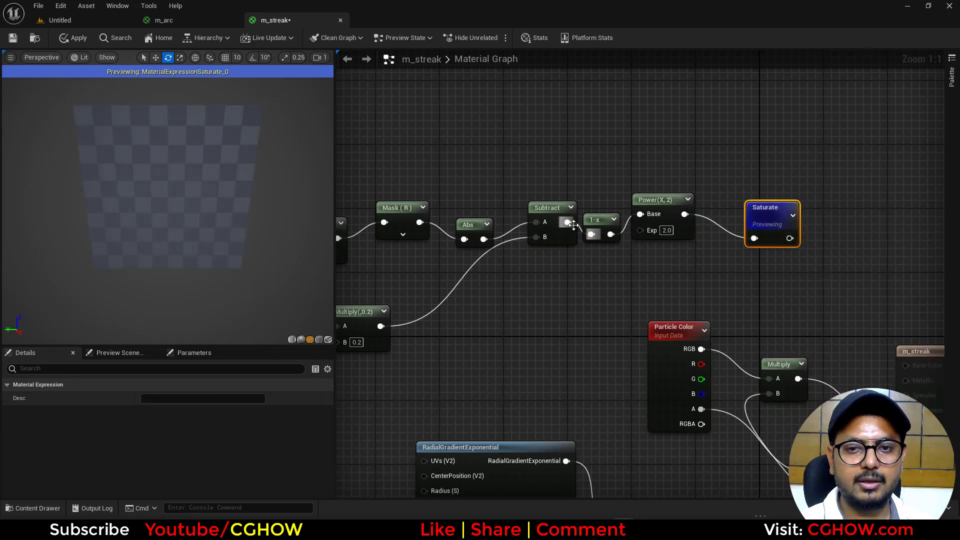
left_click(651, 205)
left_click_drag(164, 398, 166, 400)
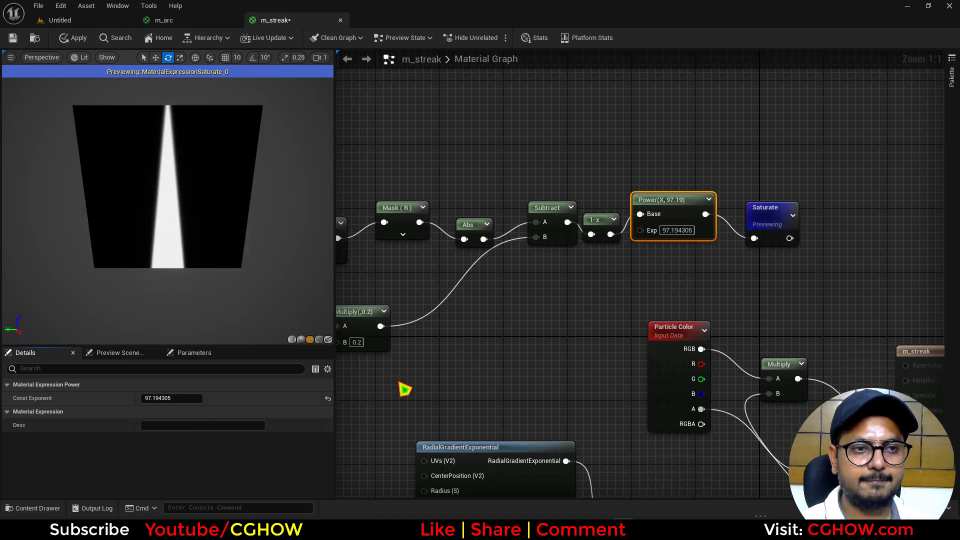
right_click_drag(381, 300, 415, 298)
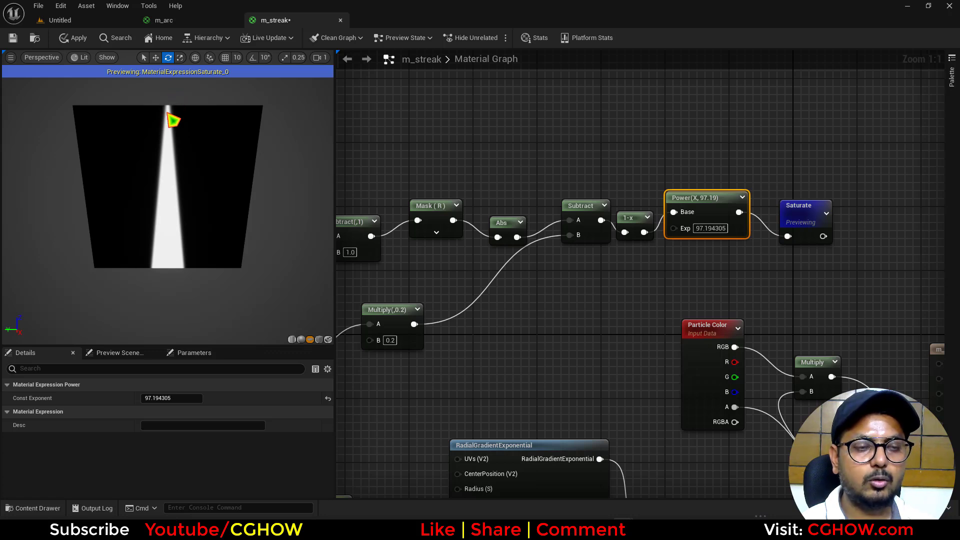
Move Abs up slightly and insert an Add node with B set to 0.1 between Abs and input A of Subtract
right_click_drag(431, 206, 468, 264)
left_click(544, 288)
left_click_drag(544, 288, 536, 263)
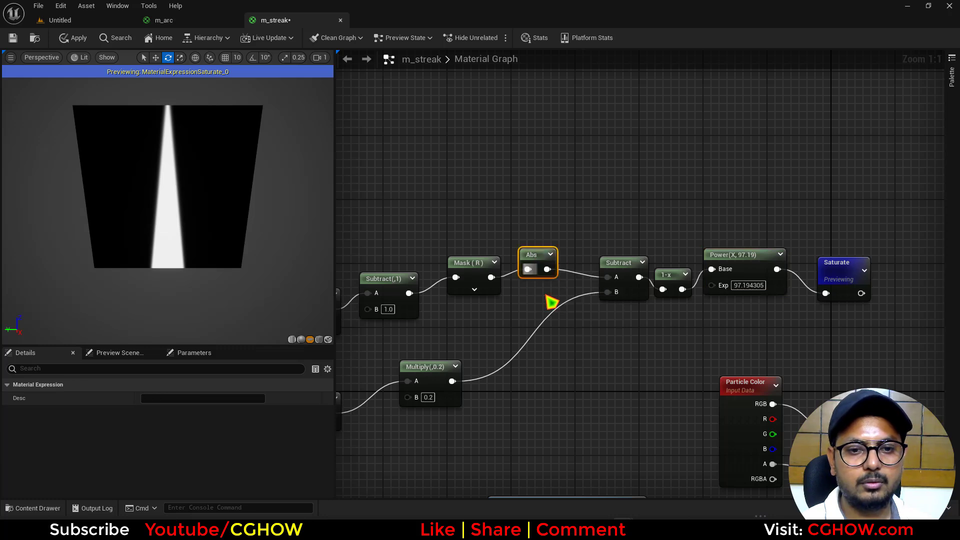
left_click(571, 226)
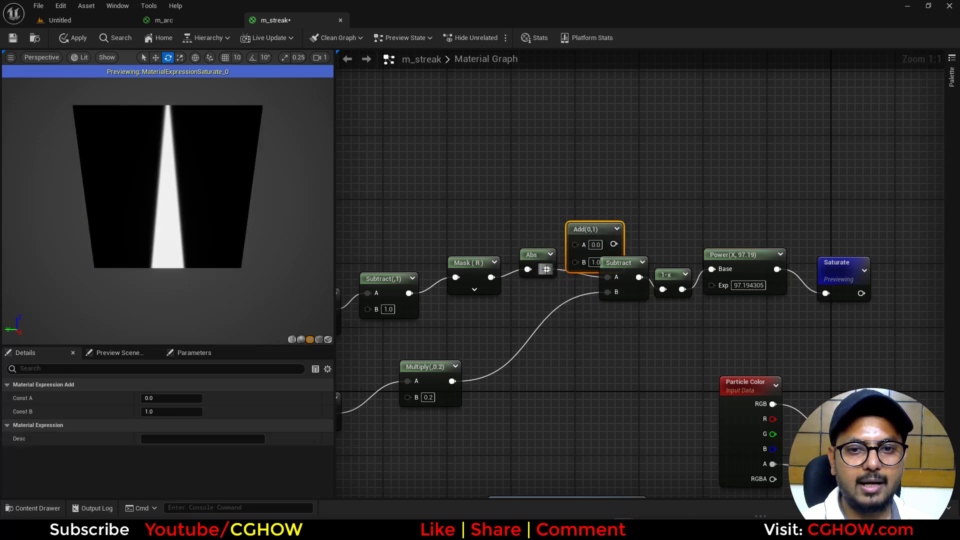
left_click_drag(564, 251, 608, 278)
type("0.1")
key("Return")
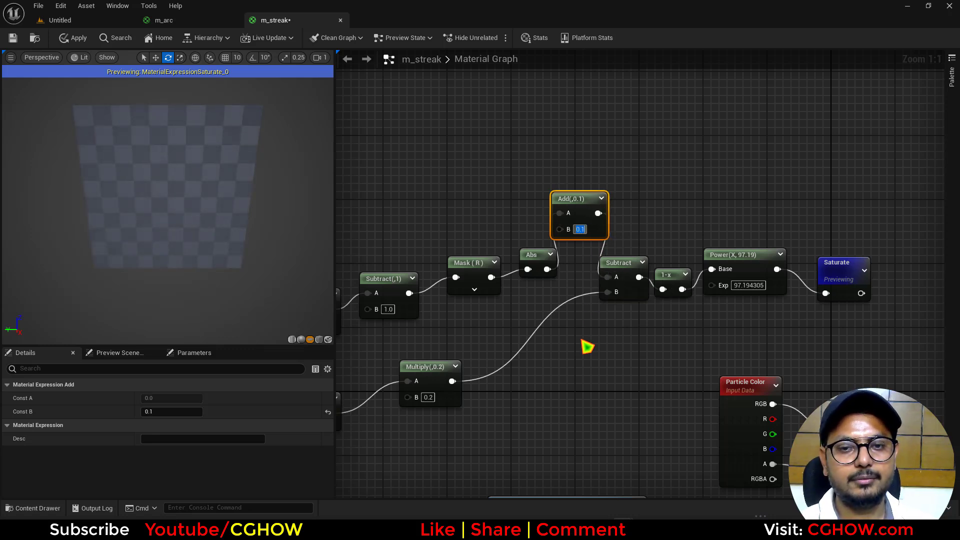
Set input B of the Add node after Abs to 0.05
right_click_drag(571, 373, 525, 388)
right_click_drag(472, 275, 549, 274)
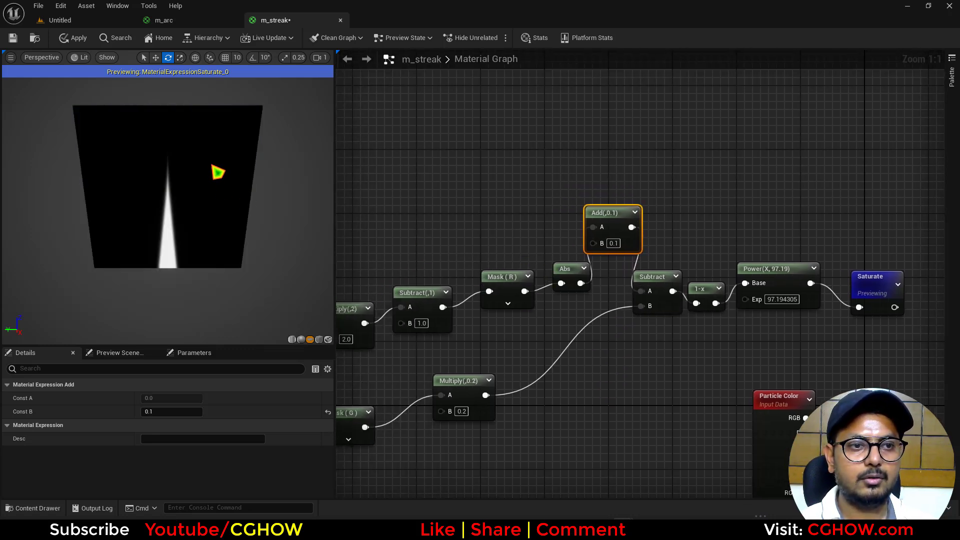
type("0.05")
key("Return")
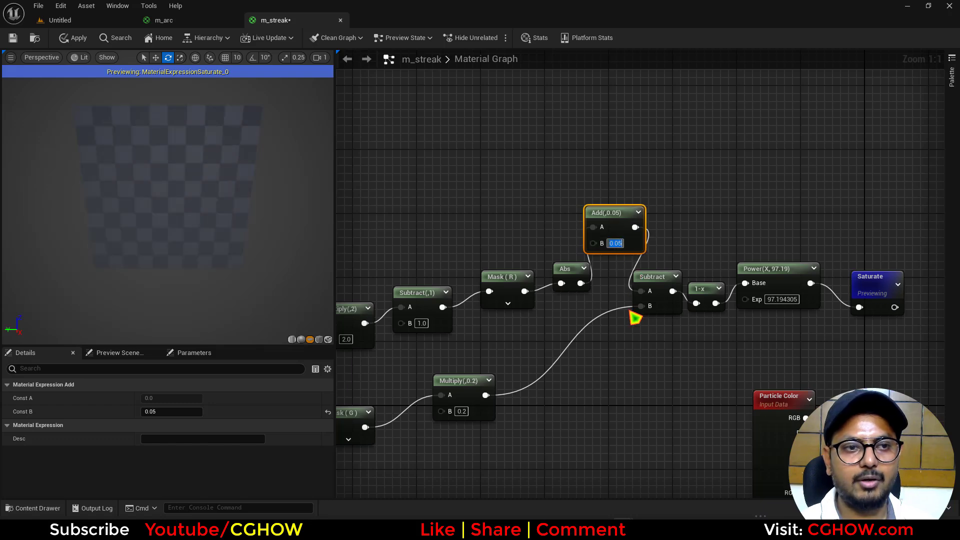
Preview the Multiply combining the old radial gradients with the texture, and compare it with the Saturate output
right_click_drag(634, 316, 531, 185)
scroll(562, 359, "down", 1)
scroll(555, 303, "down", 2)
right_click_drag(604, 376, 636, 252)
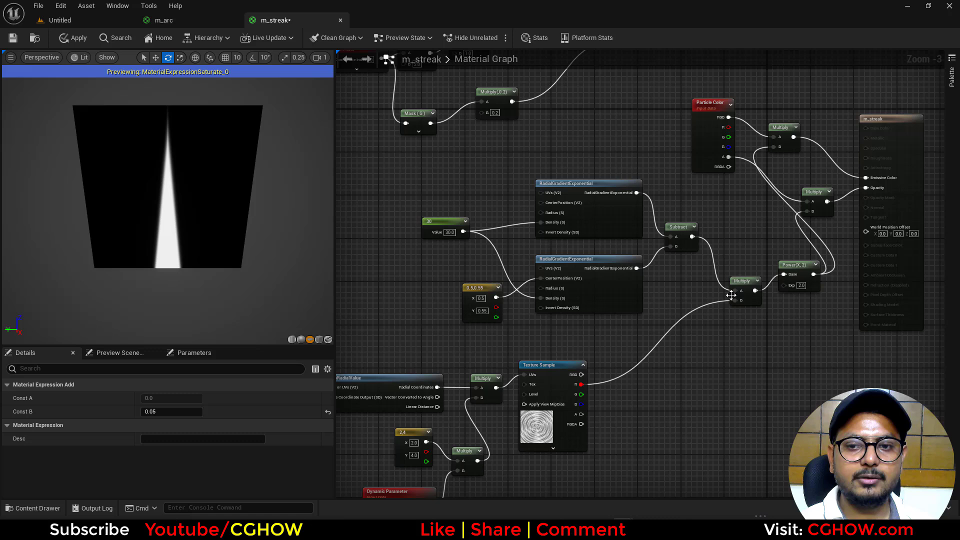
left_click(750, 293)
key("space")
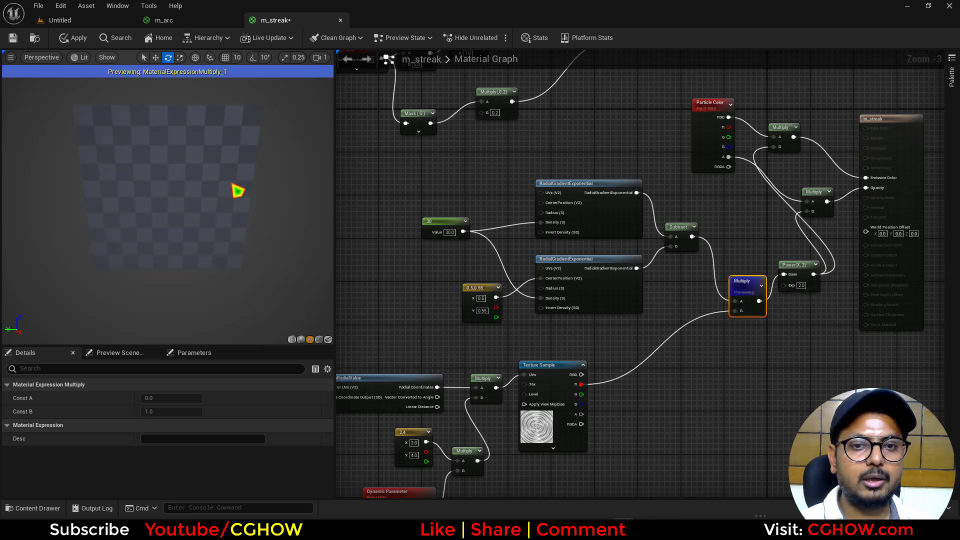
right_click_drag(534, 348, 558, 465)
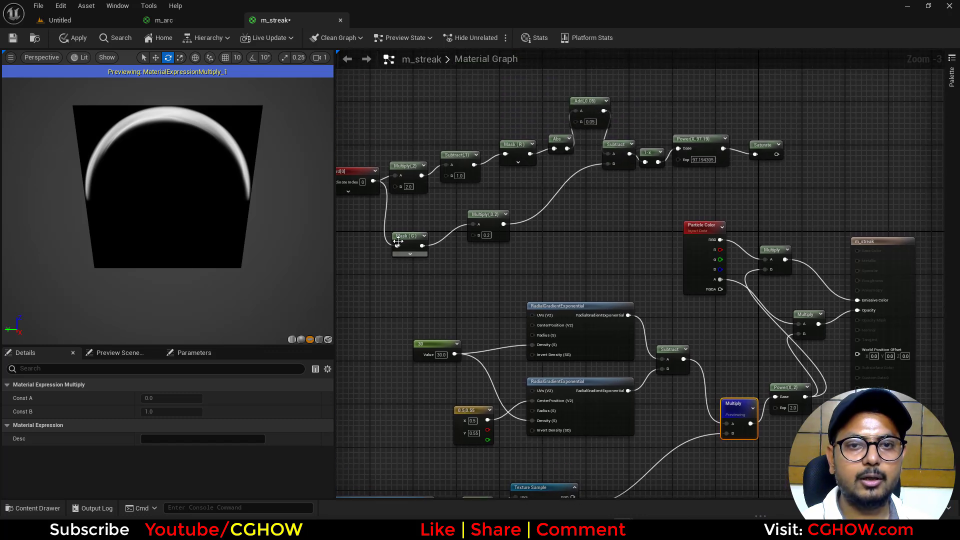
left_click(764, 146)
key("space")
right_click_drag(579, 374, 581, 296)
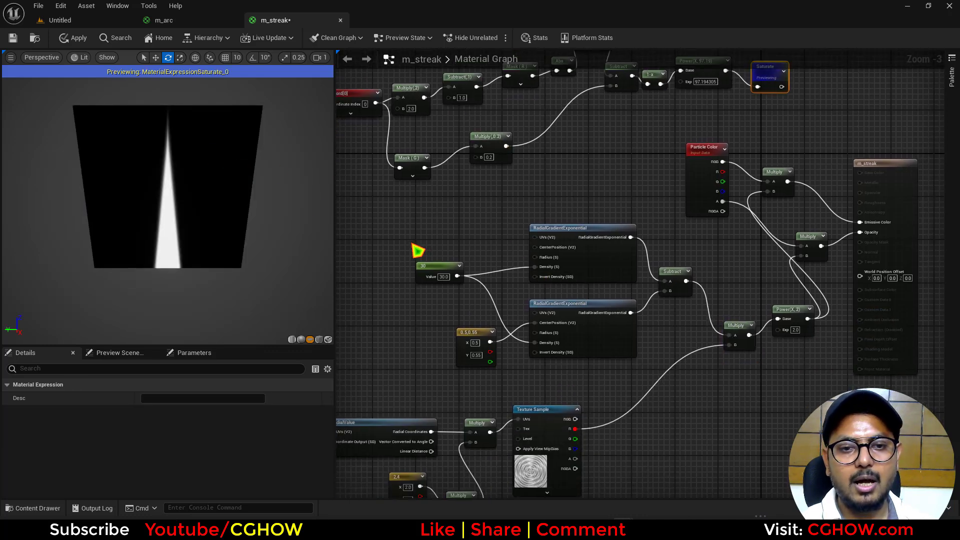
Delete the radial gradient nodes with their constants and Subtract, plus VectorToRadialValue, its Multiply and the two-value tiling constant
left_click_drag(392, 235, 645, 355)
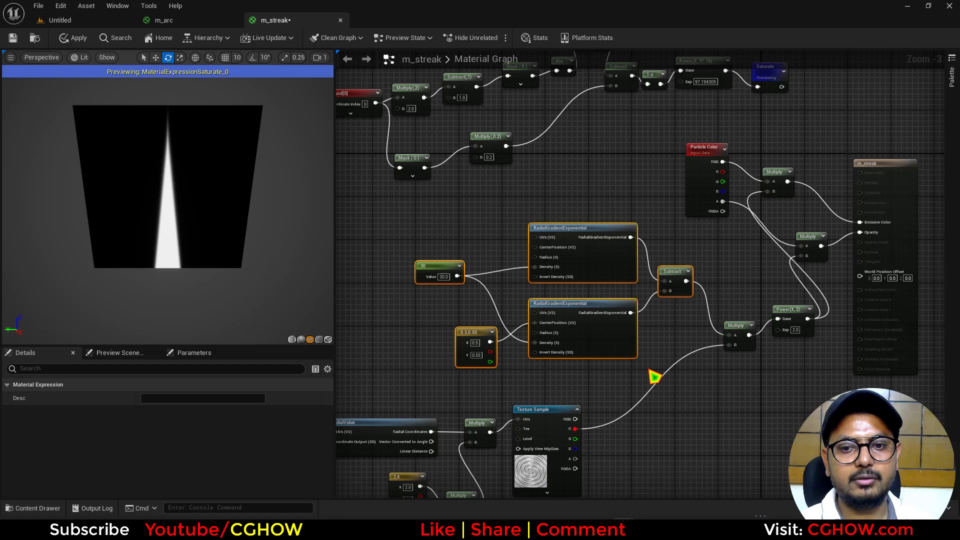
key("Delete")
right_click_drag(654, 377, 516, 297)
left_click_drag(539, 309, 455, 398)
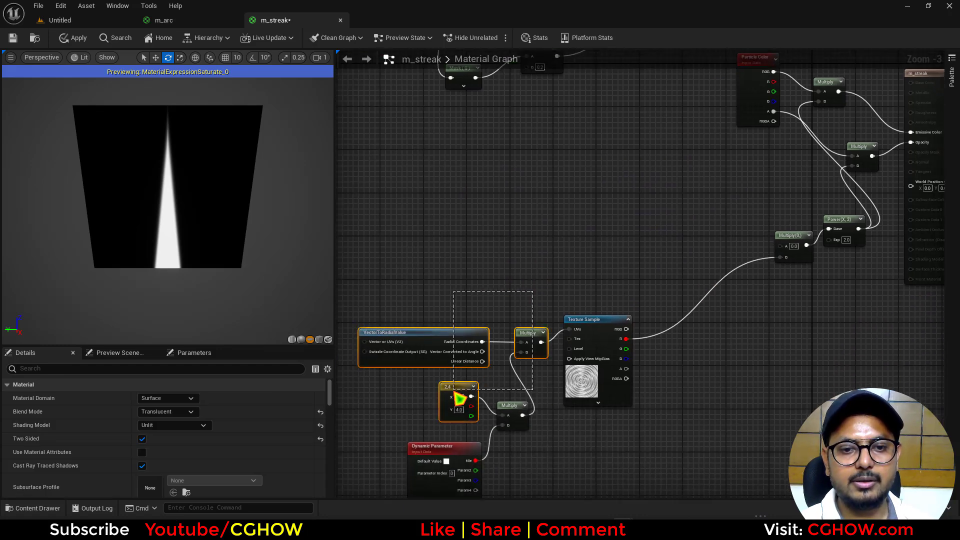
key("Delete")
Reposition the T_aura Texture Sample closer to the Multiply it feeds and preview the texture
left_click_drag(595, 389, 611, 305)
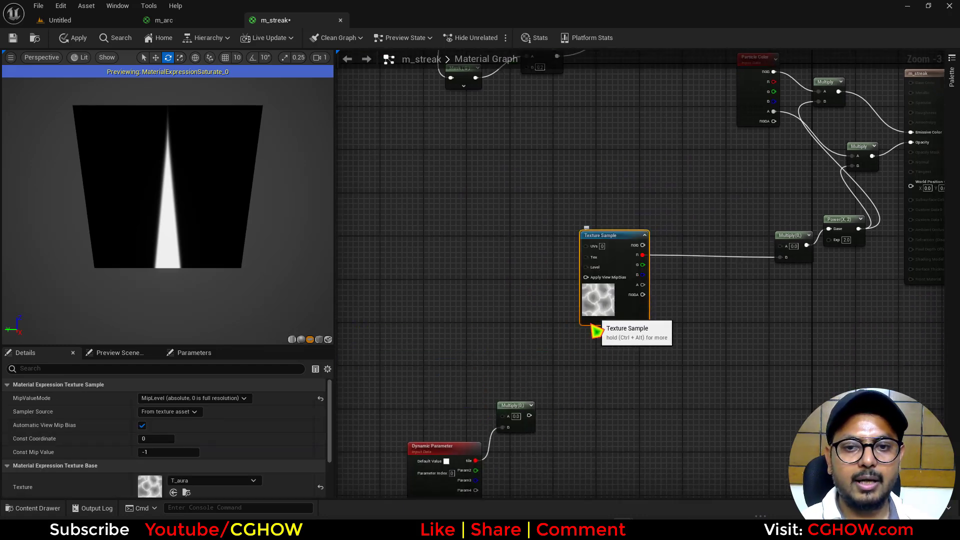
key("space")
right_click_drag(541, 305, 519, 408)
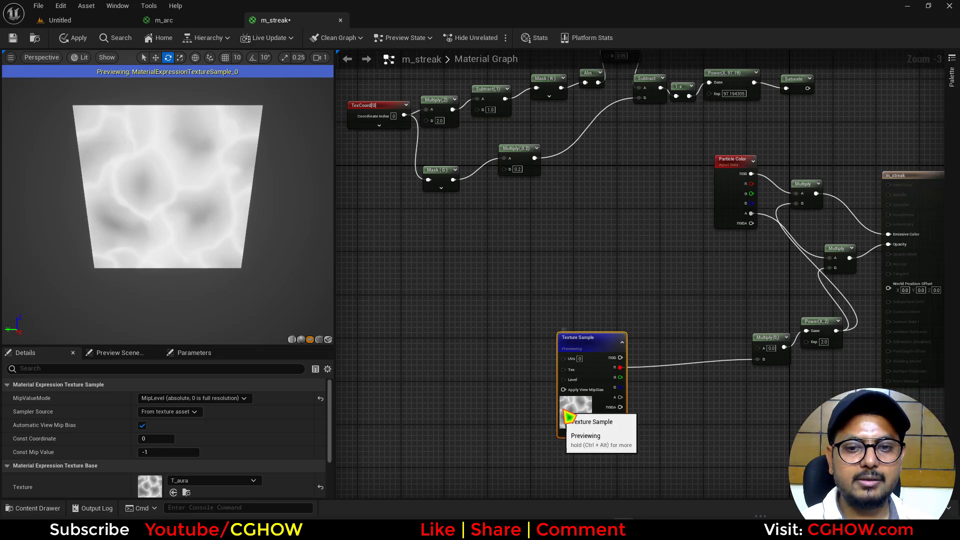
left_click_drag(571, 407, 571, 391)
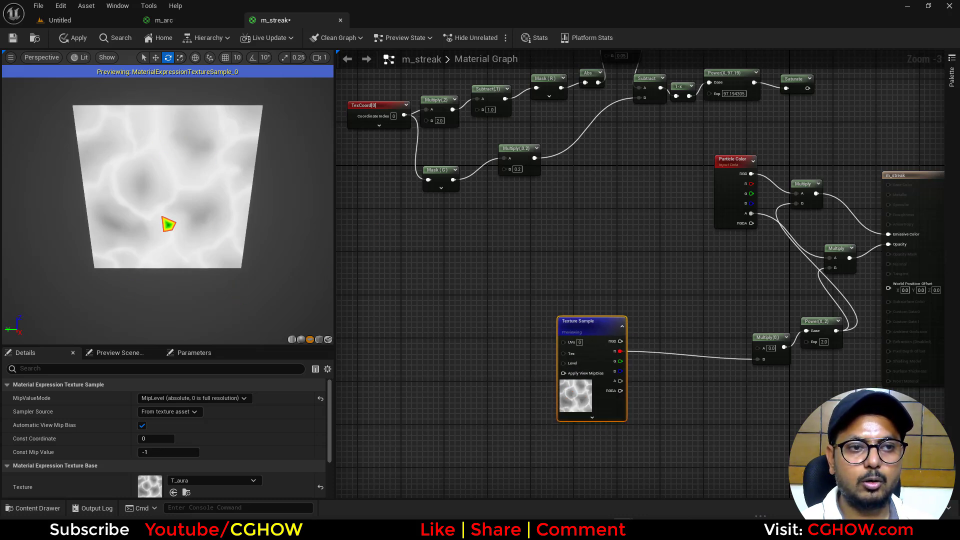
Preview the Abs node and the Subtract node after it to examine the gradients available for texture coordinates
right_click_drag(570, 204, 586, 258)
right_click_drag(652, 149, 652, 194)
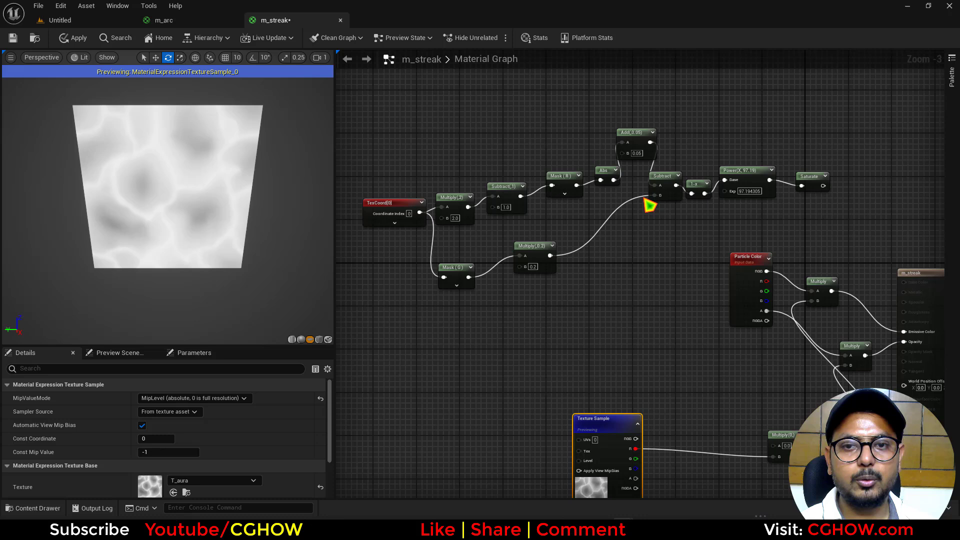
left_click(607, 176)
key("space")
left_click(818, 175)
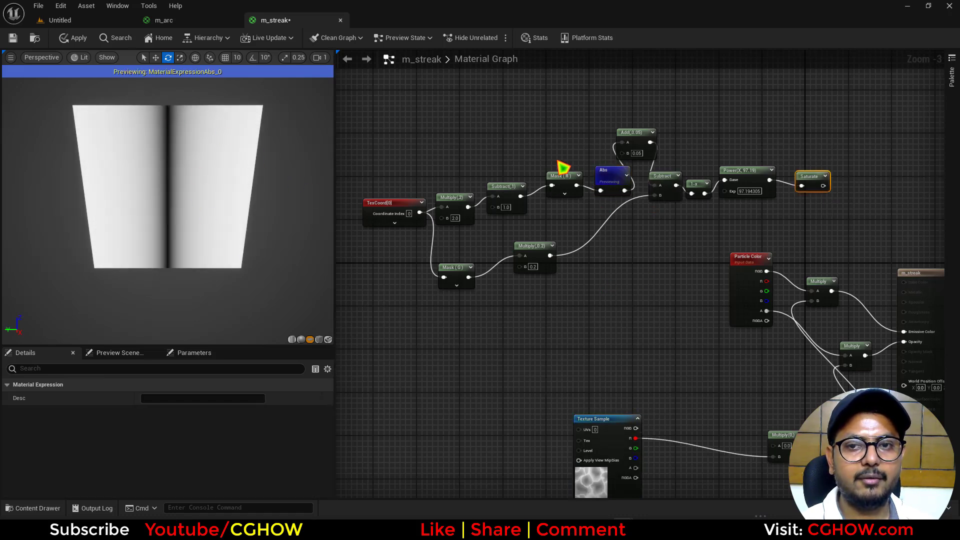
left_click(666, 176)
key("space")
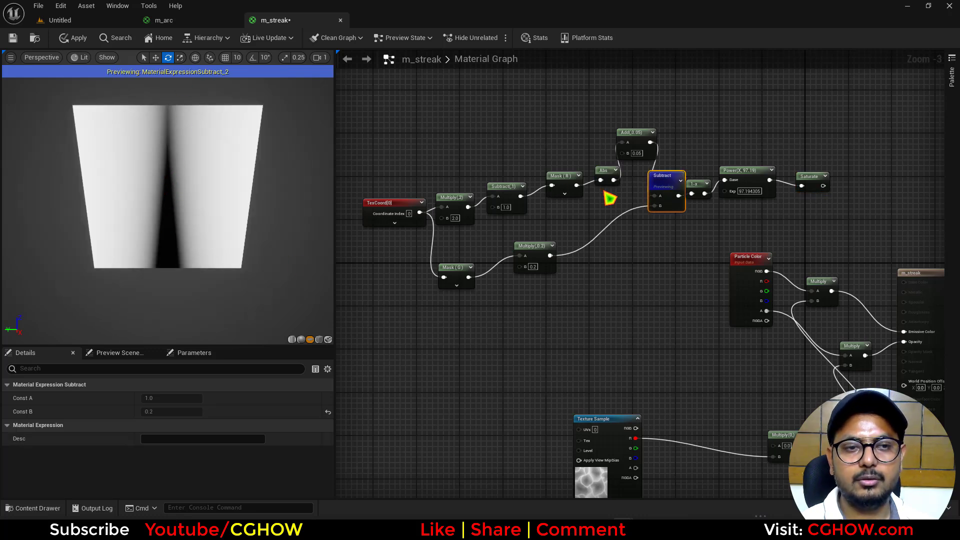
Add an AppendVector node, connecting the 1-x output to A and the G mask output to B
right_click(599, 283)
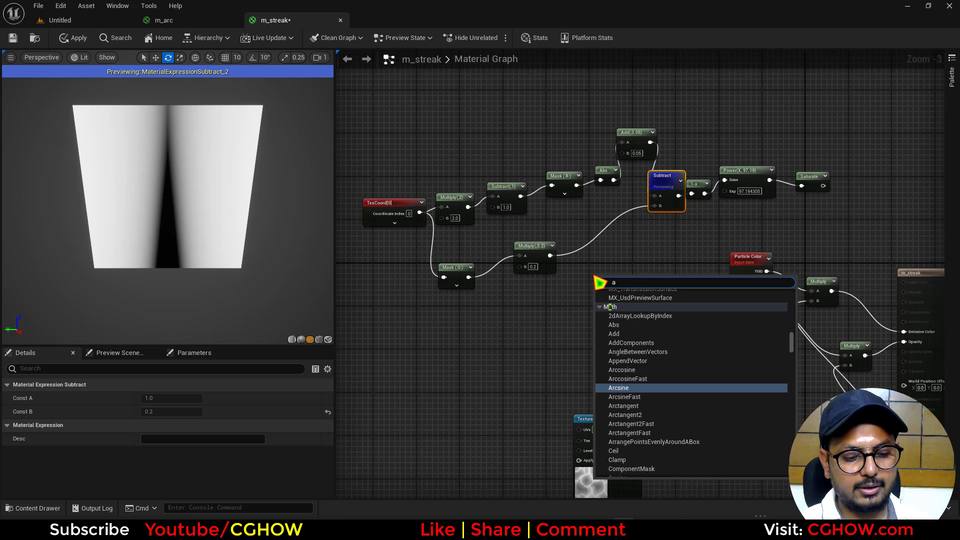
type("app")
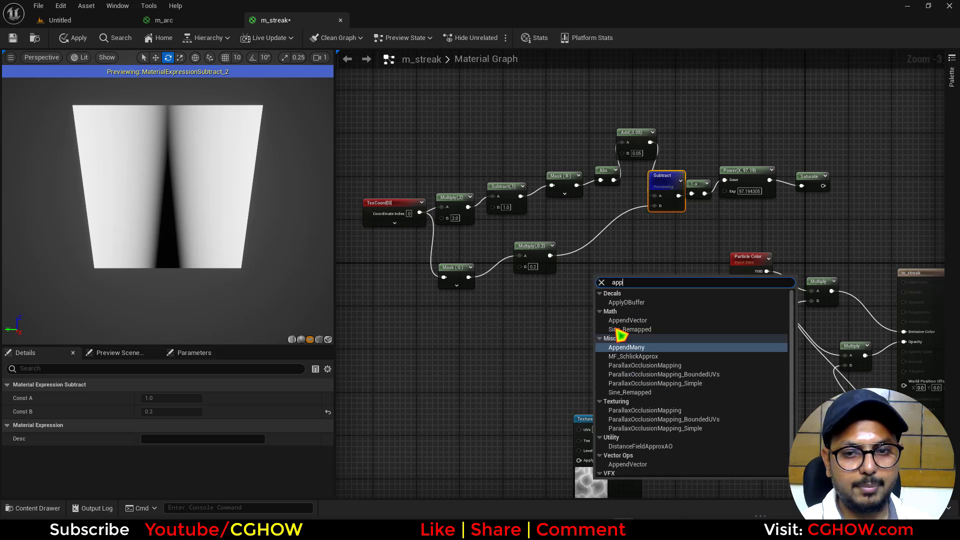
left_click(627, 464)
left_click(565, 182)
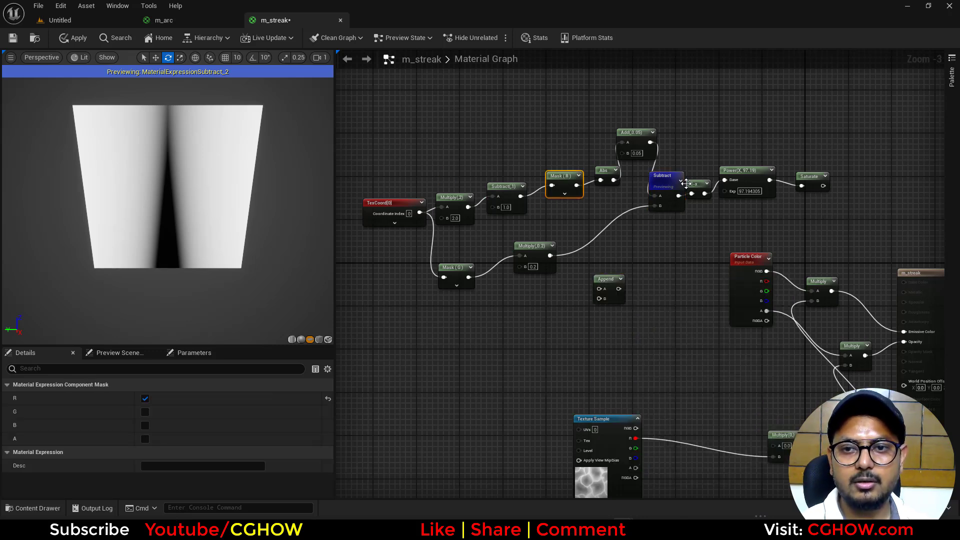
left_click_drag(706, 194, 599, 289)
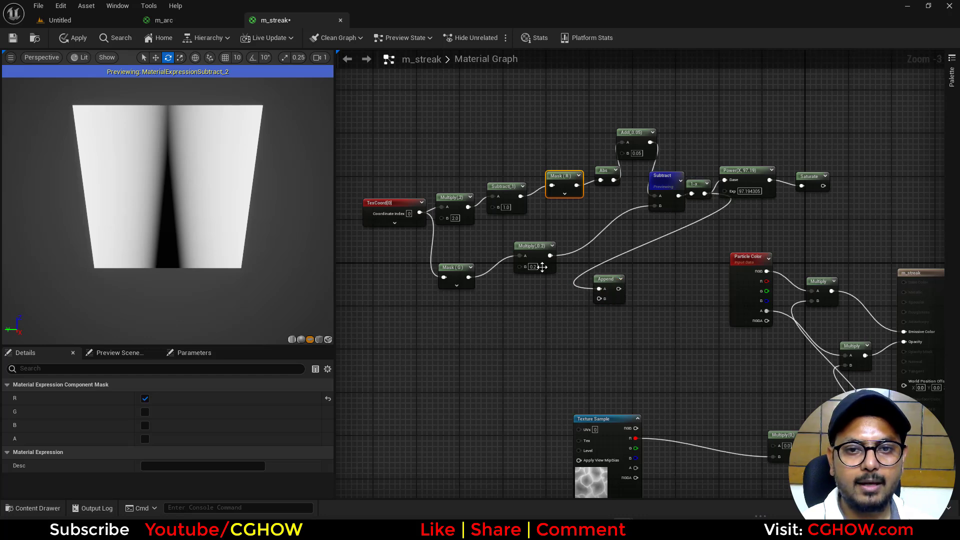
left_click_drag(468, 278, 599, 299)
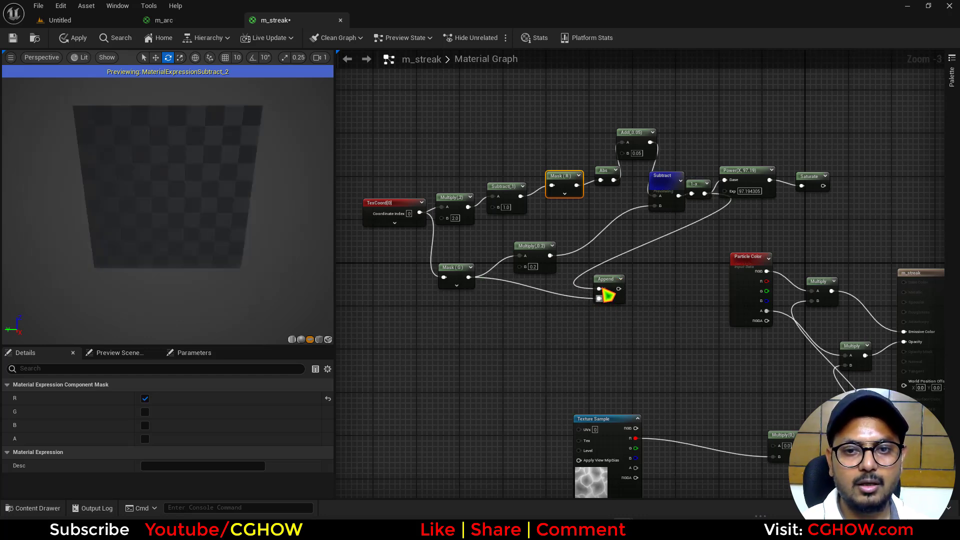
Preview the Append node and place it beside the Texture Sample on its input side
left_click(609, 302)
key("space")
right_click_drag(615, 329, 620, 269)
left_click_drag(607, 250, 475, 357)
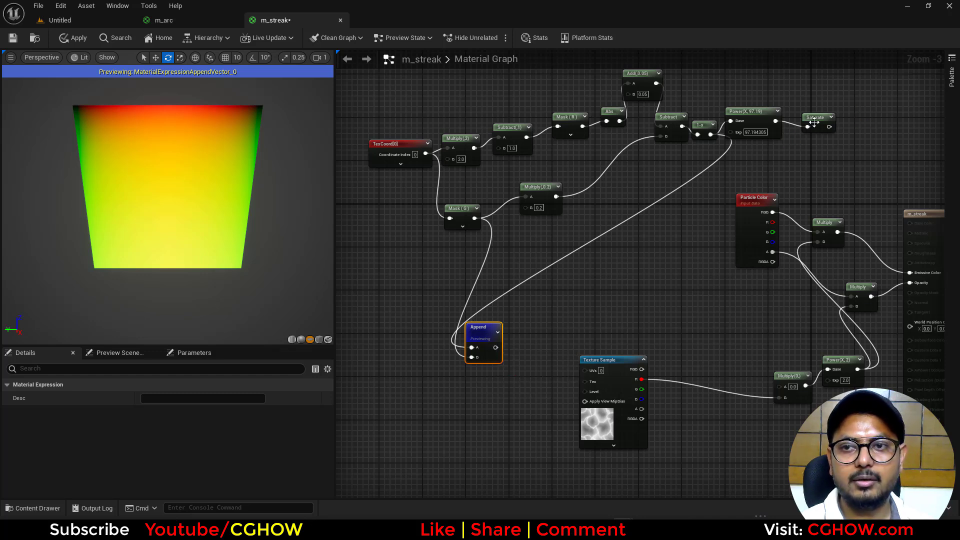
Try the Saturate output on Append's A input, and replace it with the Abs output to compare the gradients
mouse_move(830, 127)
left_mouse_down()
mouse_move(607, 261)
mouse_move(485, 358)
mouse_move(459, 355)
left_mouse_up()
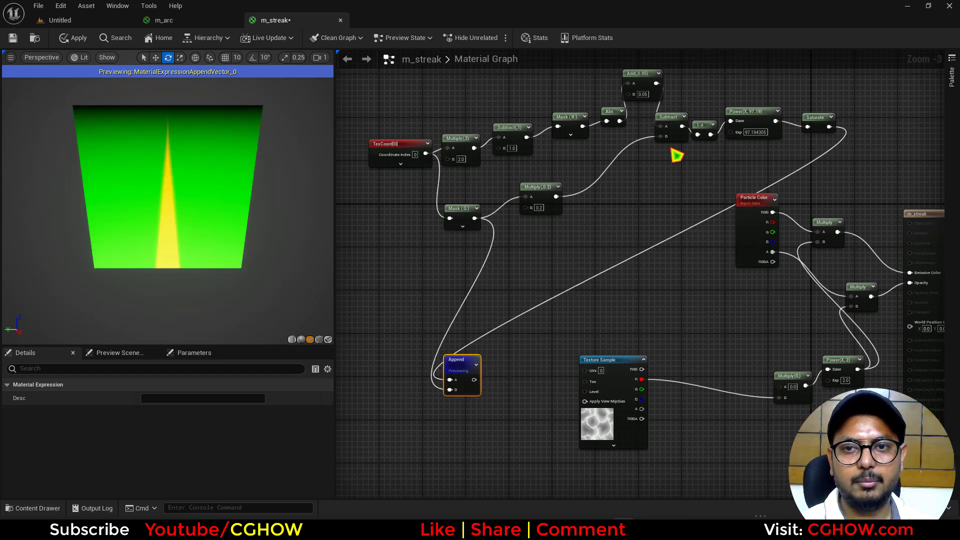
left_click_drag(620, 121, 458, 387)
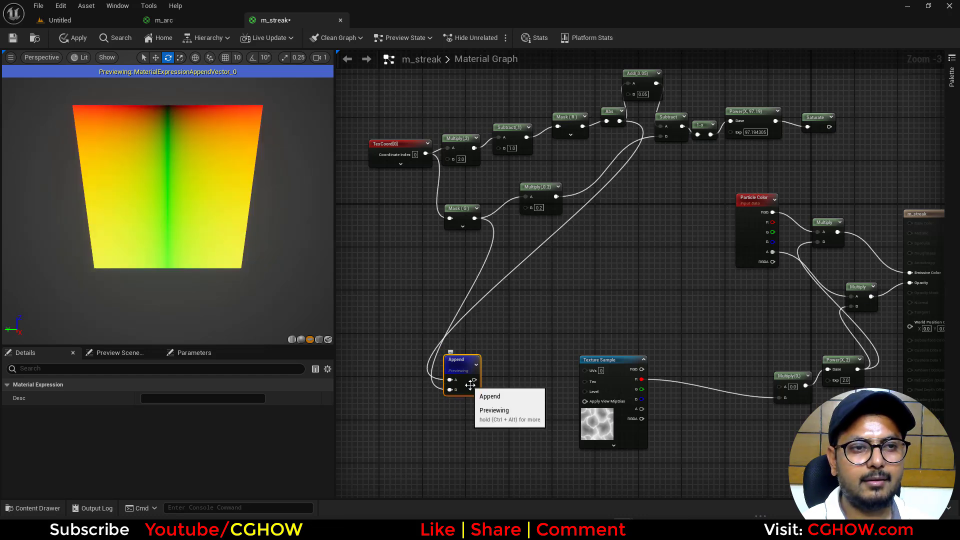
Add a Multiply node between the Append output and the Texture Sample's UVs input
right_click_drag(477, 404, 486, 359)
left_click(500, 325)
key("m")
left_click(502, 316)
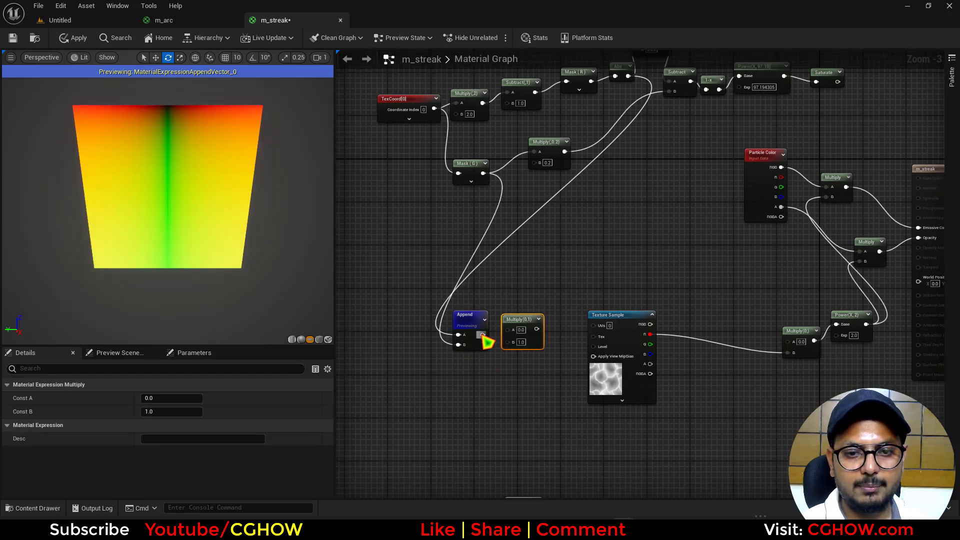
left_click_drag(483, 335, 627, 323)
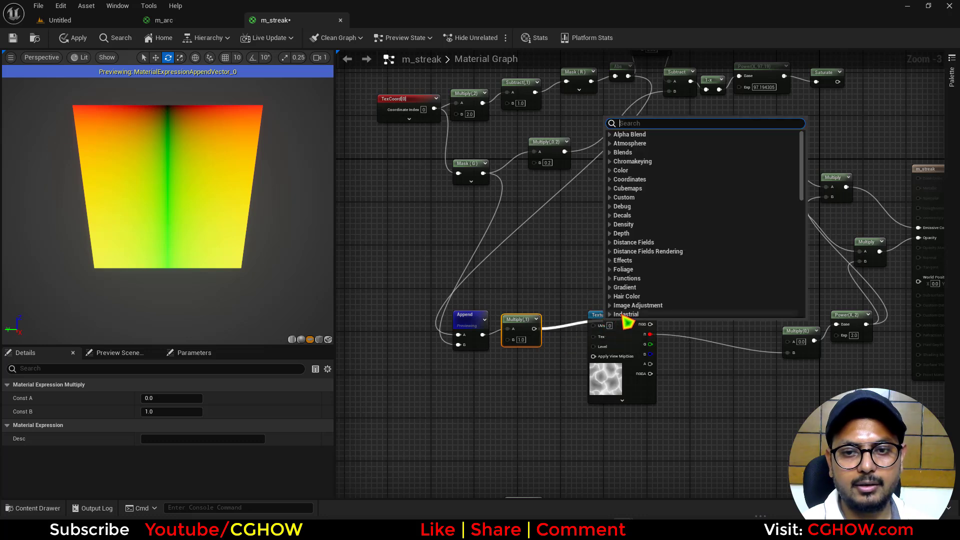
left_click_drag(534, 328, 598, 326)
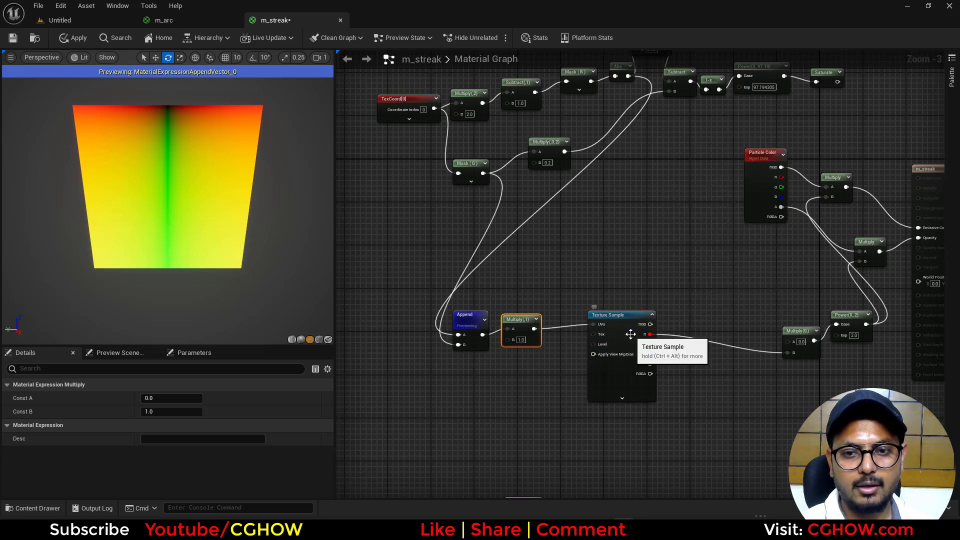
Preview the Texture Sample and shift it slightly upward beside the new Multiply node
left_click(630, 334)
key("space")
left_click_drag(590, 381, 590, 353)
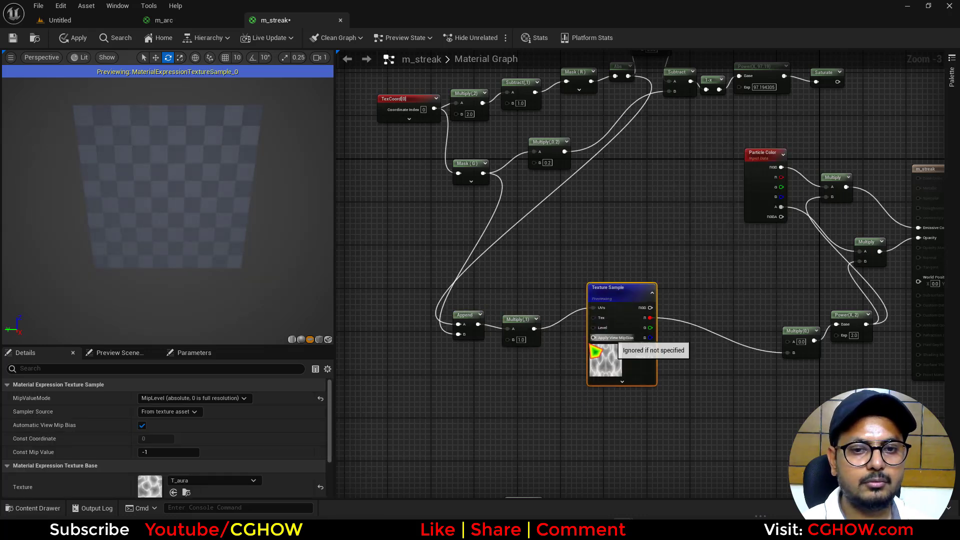
Try B values of 2 and 5 on the Multiply feeding the UVs, and settle on 2
left_click(530, 331)
type("2")
key("Return")
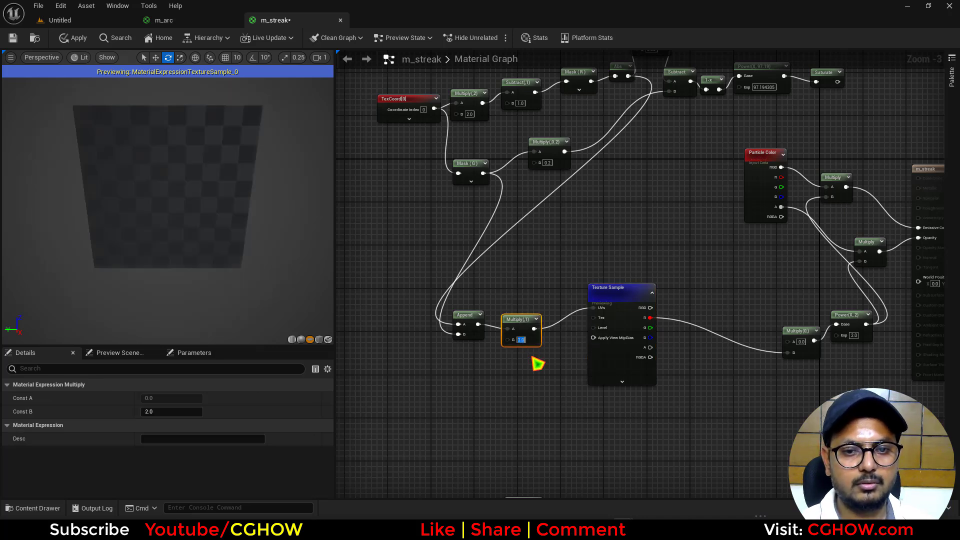
type("5")
key("Return")
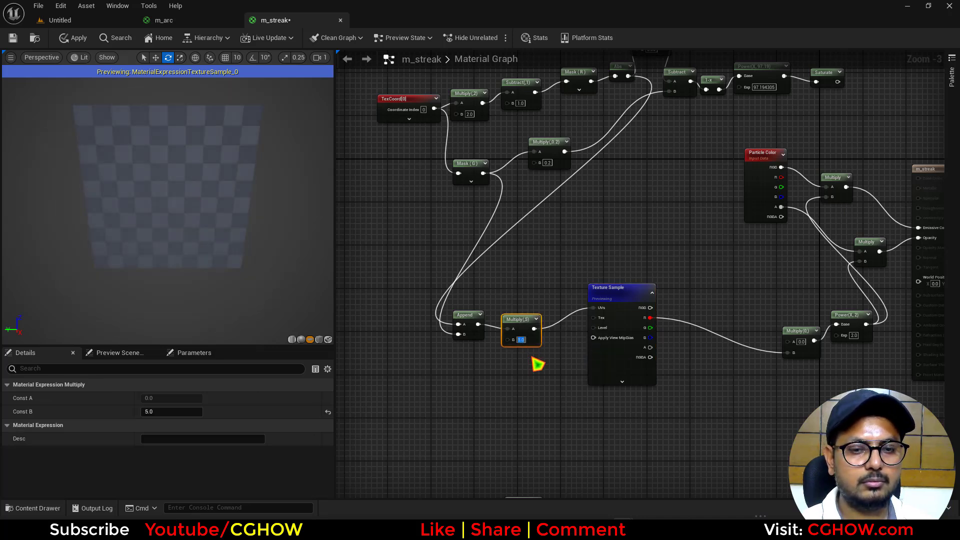
right_click_drag(465, 365, 452, 405)
type("2")
key("Return")
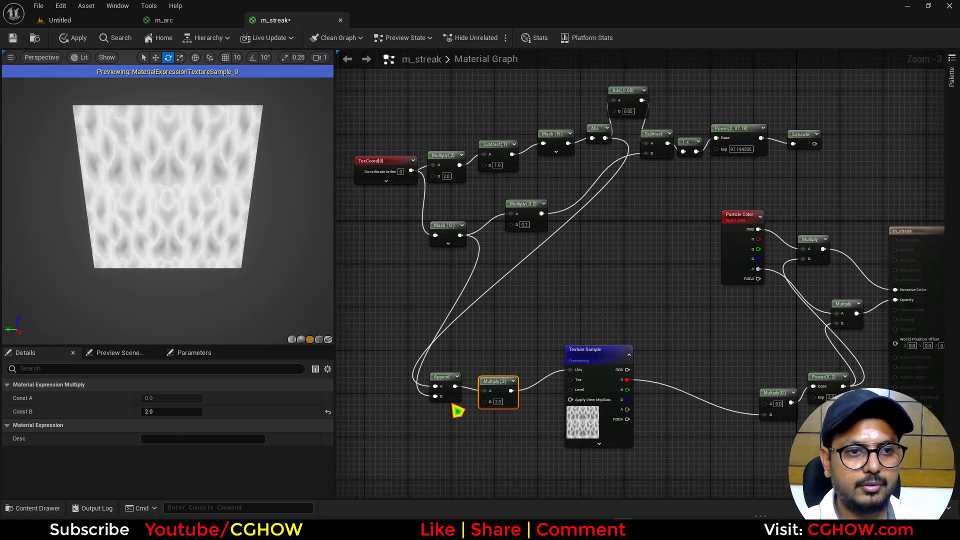
Switch Append's A input to the Saturate output and move the G mask node away from the other nodes
scroll(499, 325, "up", 1)
right_click_drag(500, 325, 482, 343)
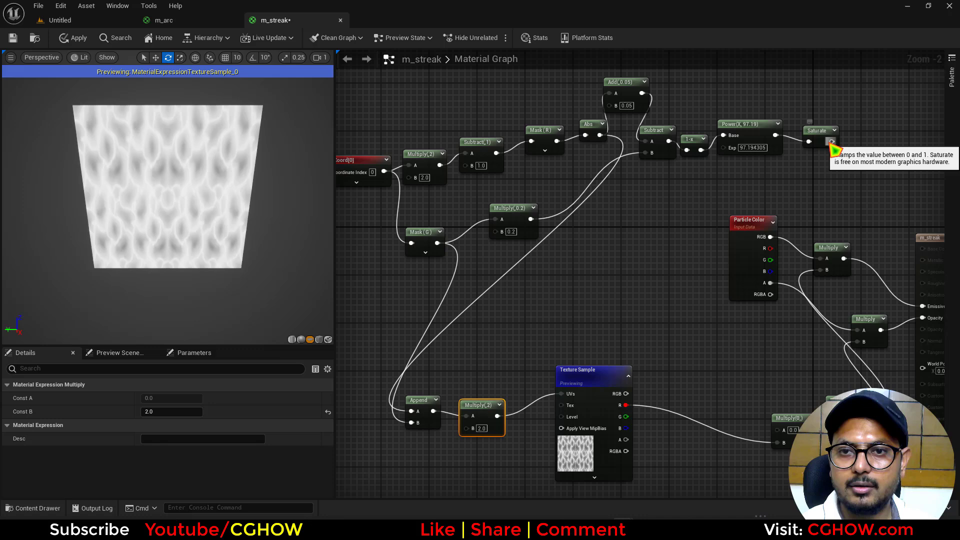
left_click_drag(832, 142, 463, 364)
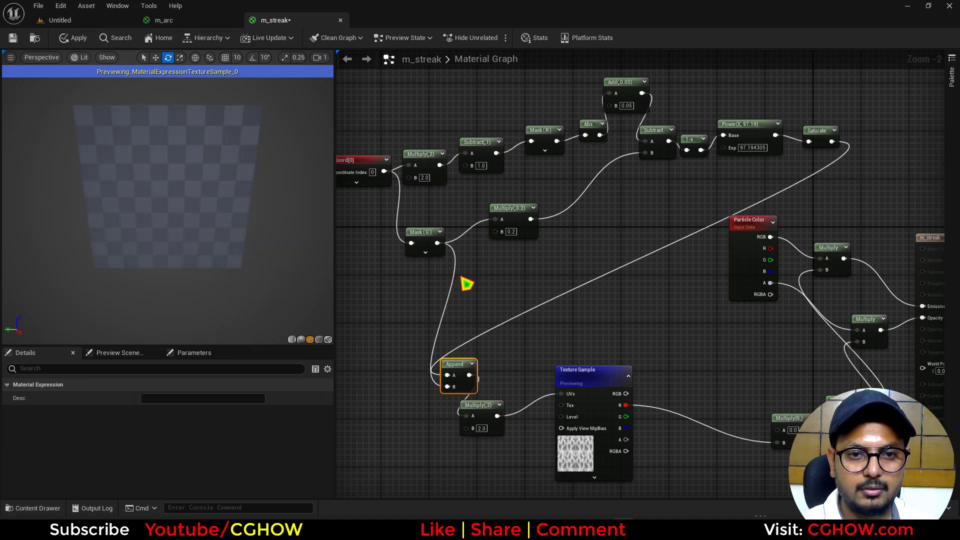
left_click_drag(419, 237, 324, 310)
right_click_drag(560, 302, 485, 361)
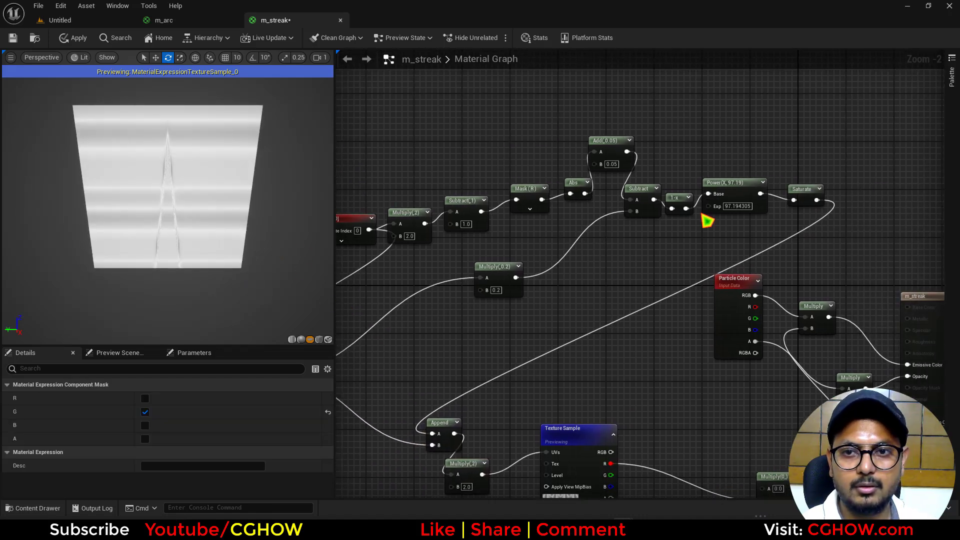
Connect the Subtract output to Append's A input and multiply the coordinates by a Constant2Vector of 8, 1
right_click_drag(664, 243, 663, 208)
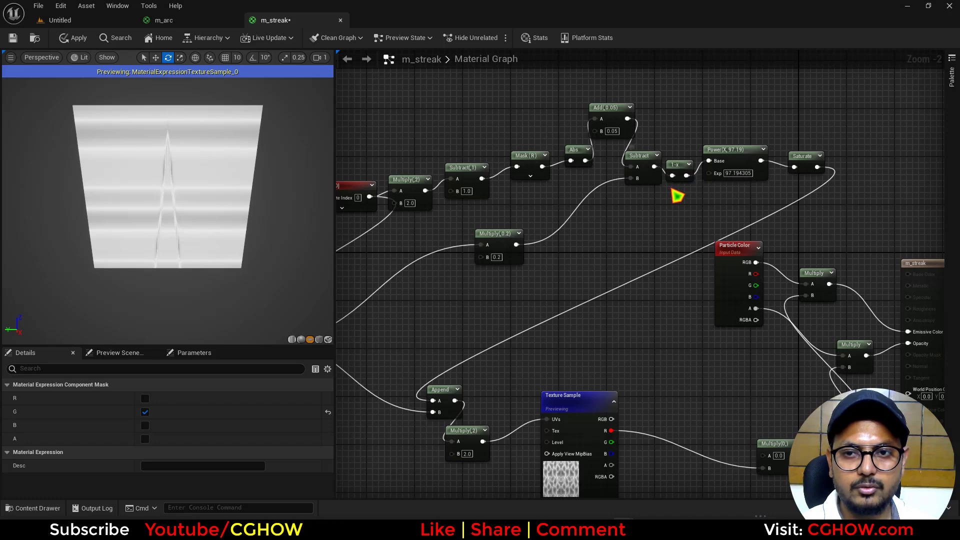
left_click_drag(655, 167, 434, 401)
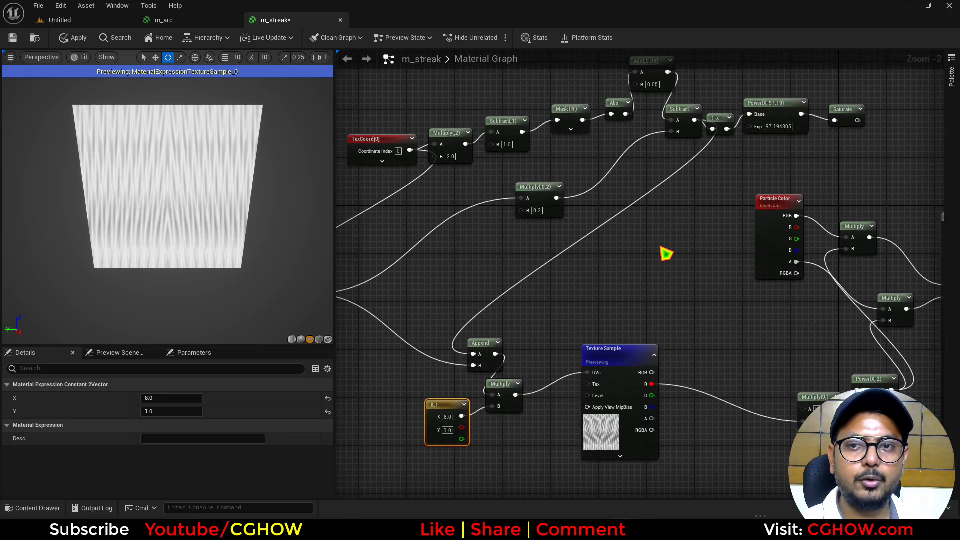
Reposition the Subtract node below 1-x and nudge the Multiply that feeds the texture UVs
right_click_drag(665, 253, 657, 266)
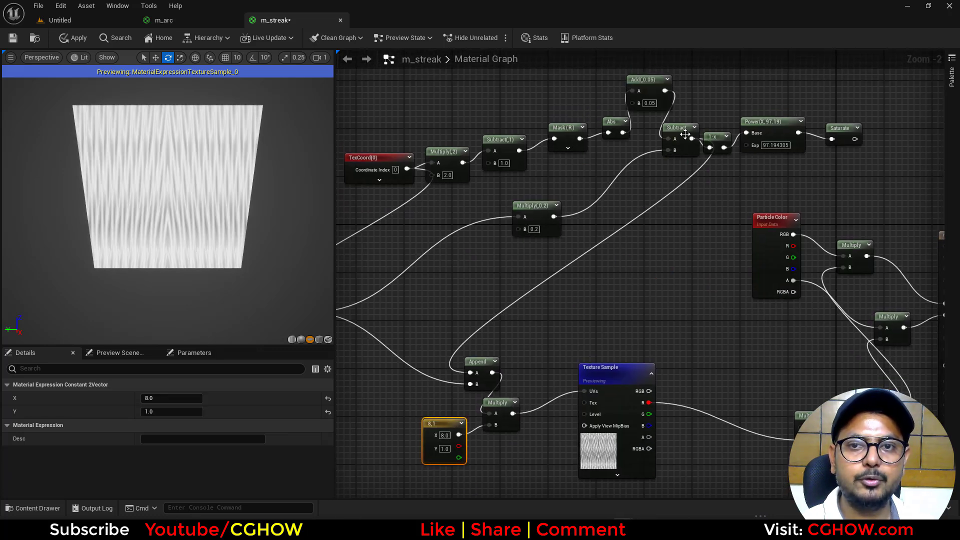
left_click_drag(686, 134, 672, 164)
right_click_drag(471, 419, 474, 381)
left_click(522, 383)
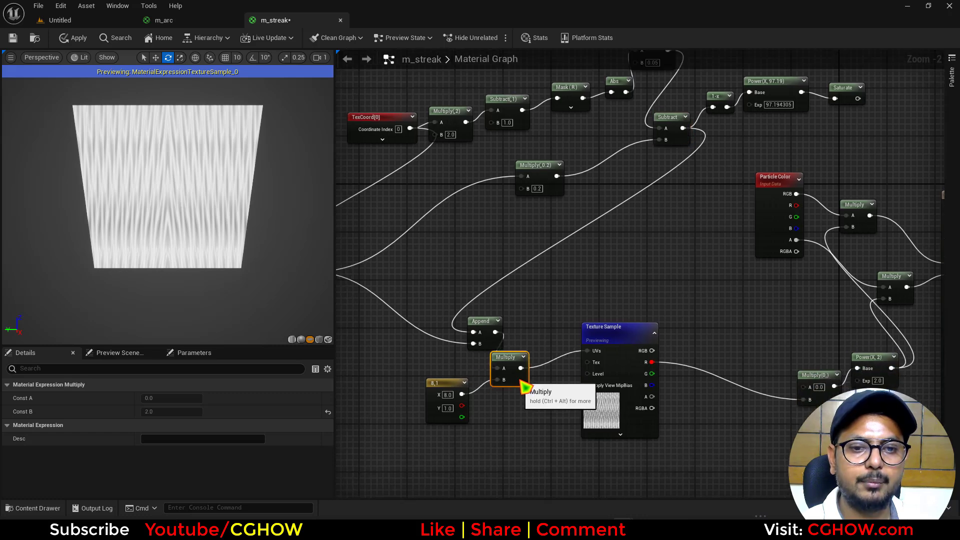
left_click_drag(523, 383, 529, 383)
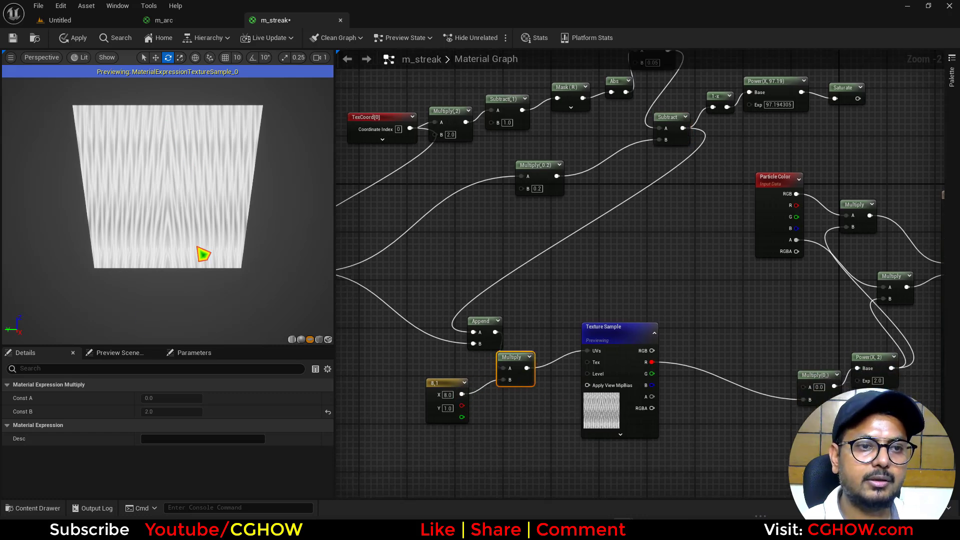
Move the Multiply after the Texture Sample closer, connect the Saturate output to its A input, and preview the masked texture
right_click_drag(623, 382, 440, 362)
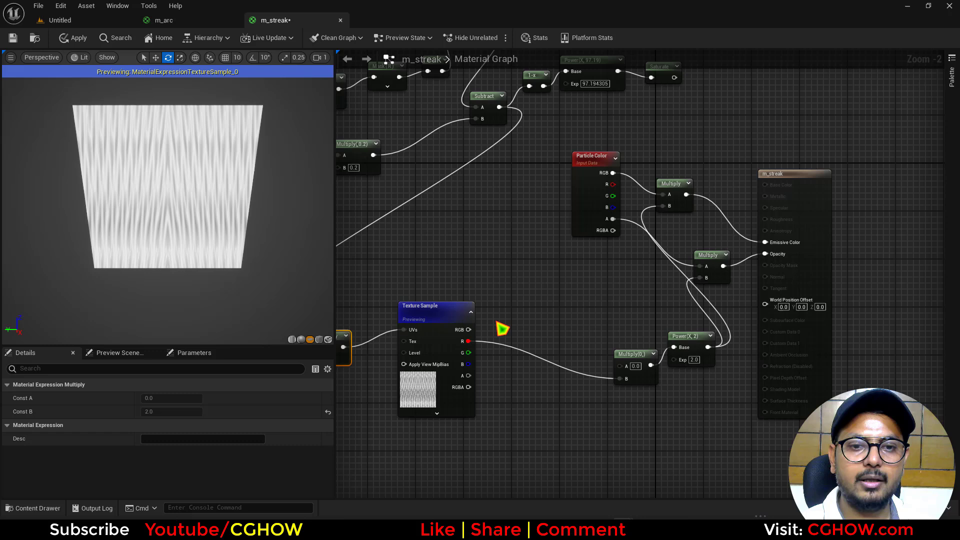
left_click_drag(643, 359, 577, 329)
right_click_drag(655, 148, 677, 215)
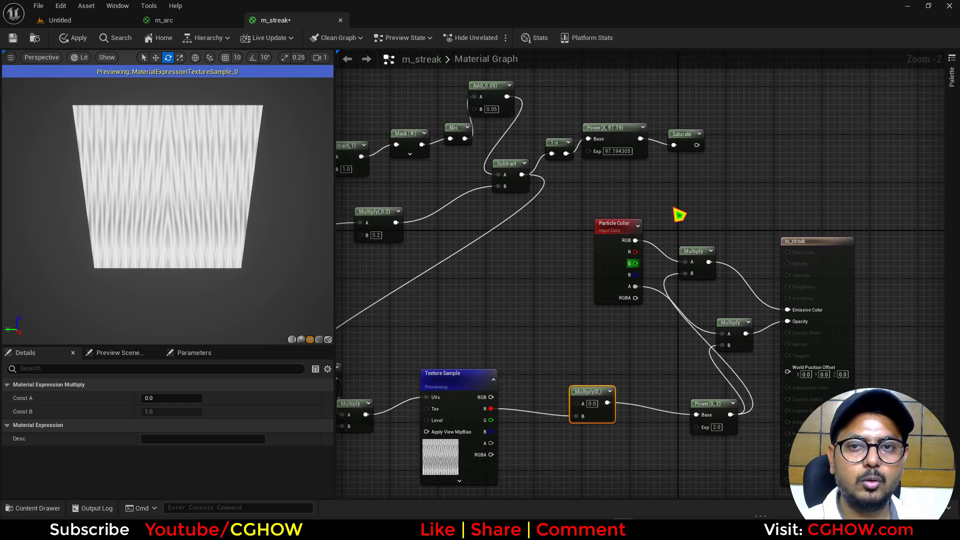
left_click(678, 134)
key("space")
left_click_drag(701, 158, 578, 404)
left_click(585, 391)
key("space")
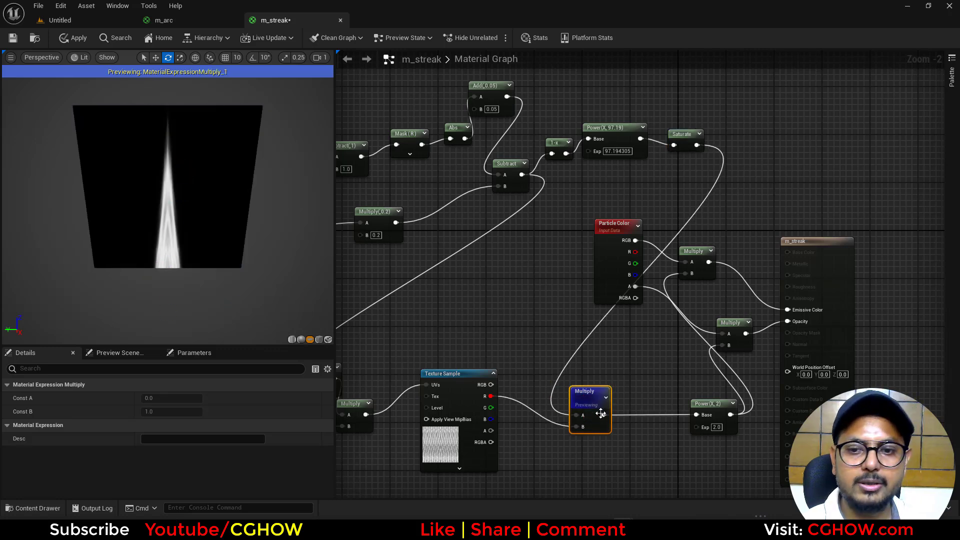
Stop the node preview and insert a Multiply that scales the 8, 1 vector by the Dynamic Parameter's tile output
key("space")
right_click_drag(431, 446, 628, 333)
right_click_drag(488, 369, 545, 241)
left_click_drag(583, 376, 588, 242)
left_click_drag(554, 208, 595, 193)
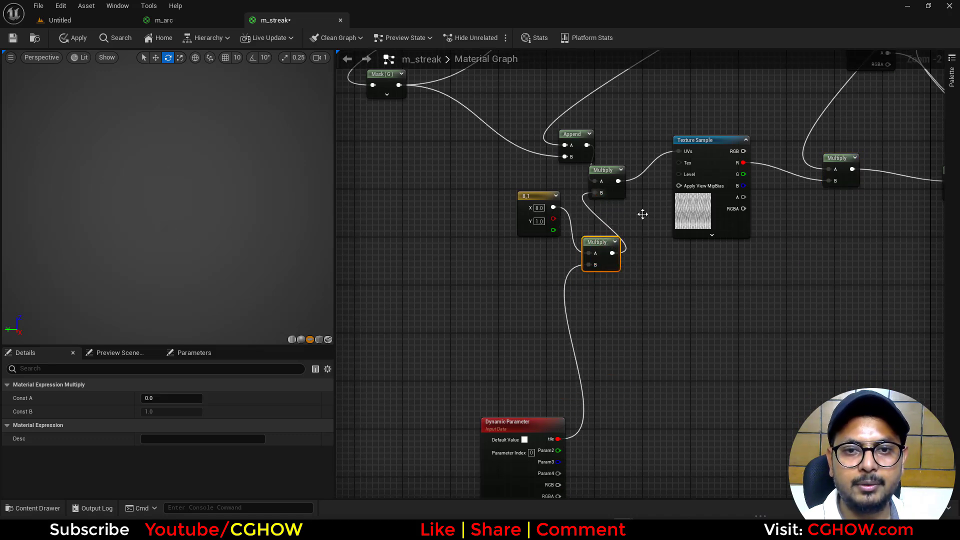
Review the finished streak graph and save the m_streak material
mouse_move(779, 270)
right_mouse_down()
mouse_move(641, 433)
mouse_move(546, 483)
right_mouse_up()
scroll(596, 416, "down", 1)
right_click_drag(584, 441, 609, 360)
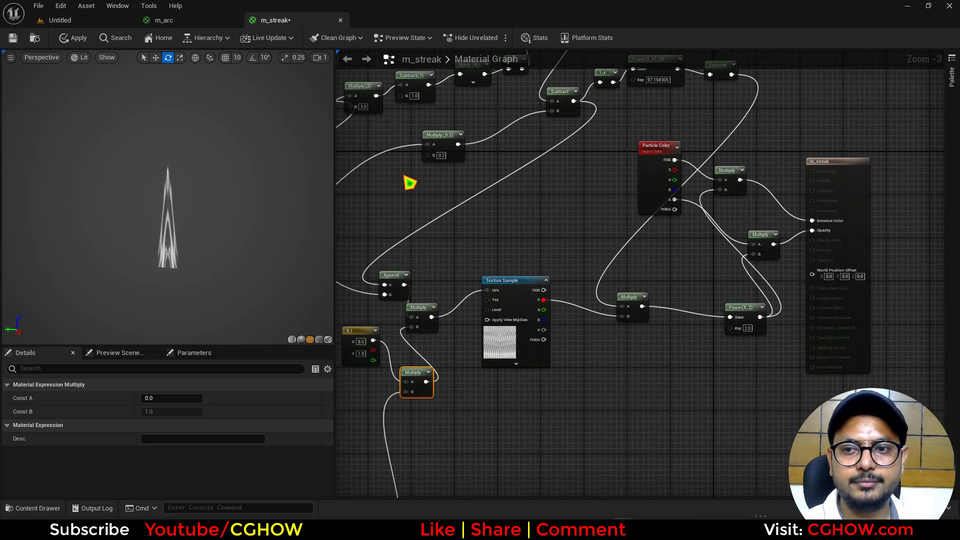
left_click(12, 40)
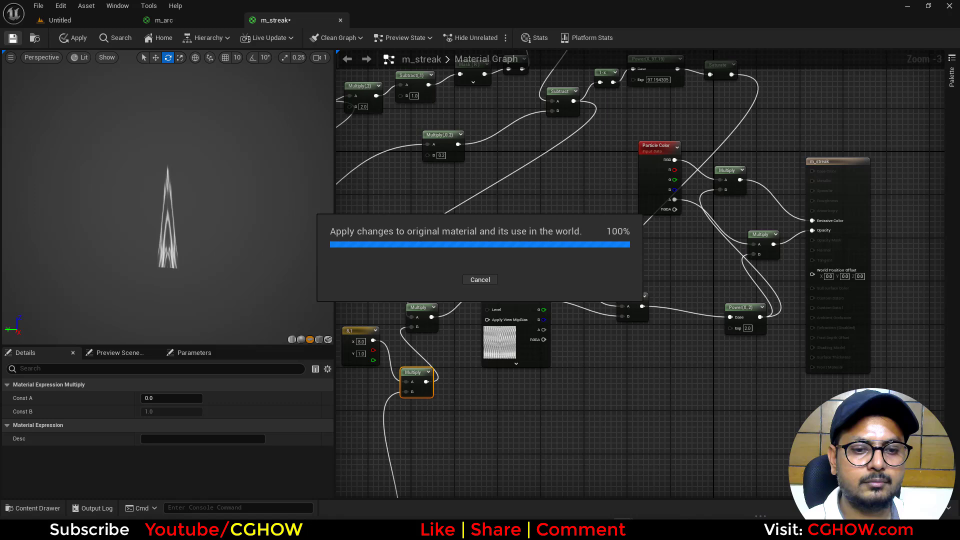
Create a Niagara System named FX from the Fountain emitter in the 2dexplosion folder, and open it
left_click(120, 21)
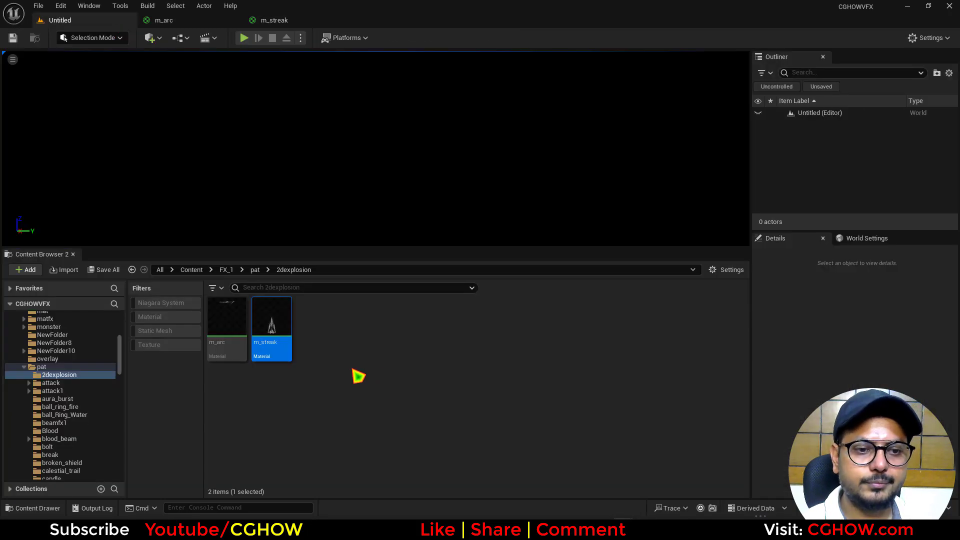
right_click(359, 377)
left_click(430, 268)
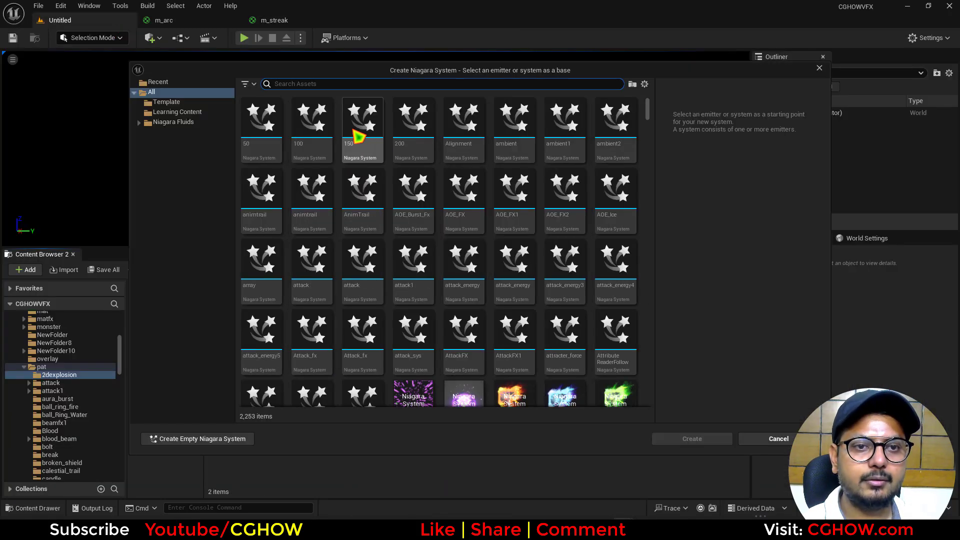
type("foun")
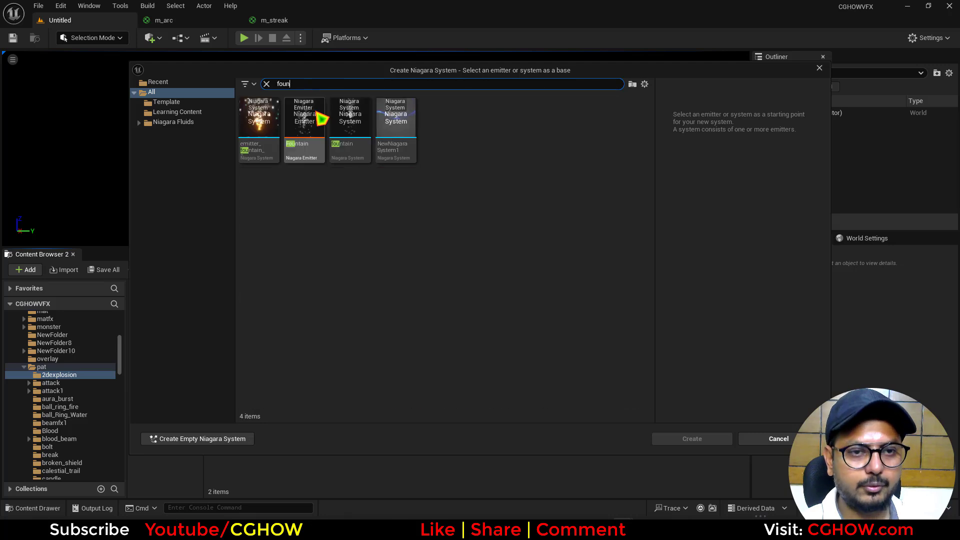
left_click(304, 120)
left_click(720, 440)
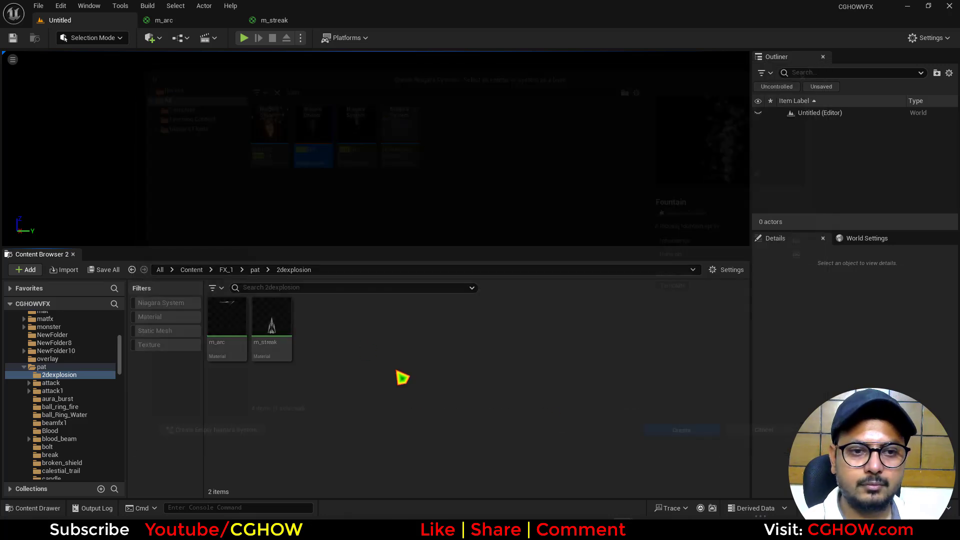
key("Return")
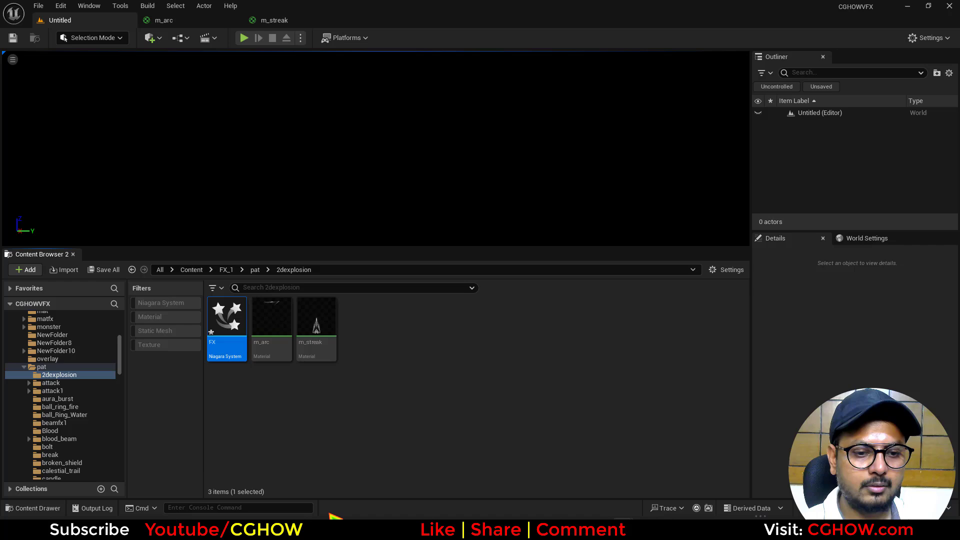
double_click(227, 315)
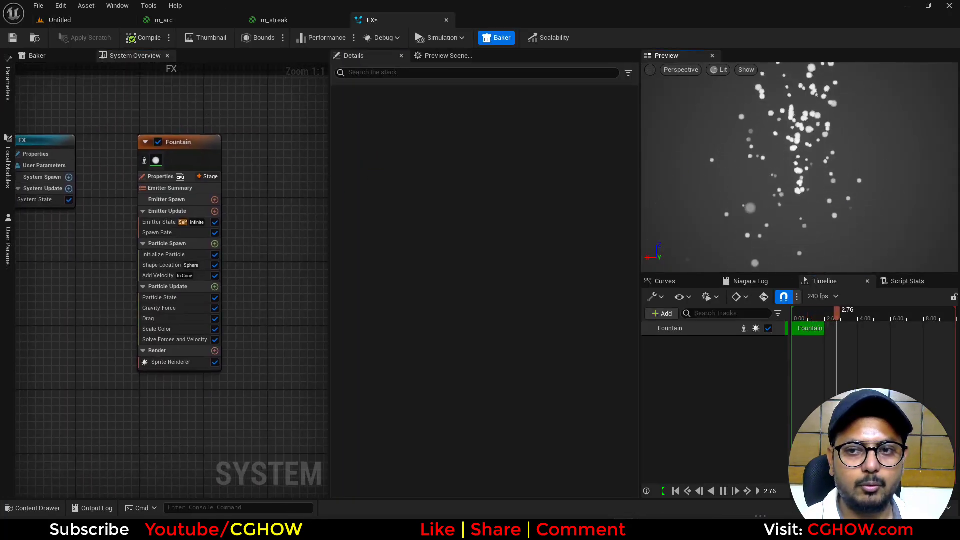
Delete the Gravity Force module from the Fountain emitter and set Add Velocity's mode to From Point
left_click(182, 309)
key("Delete")
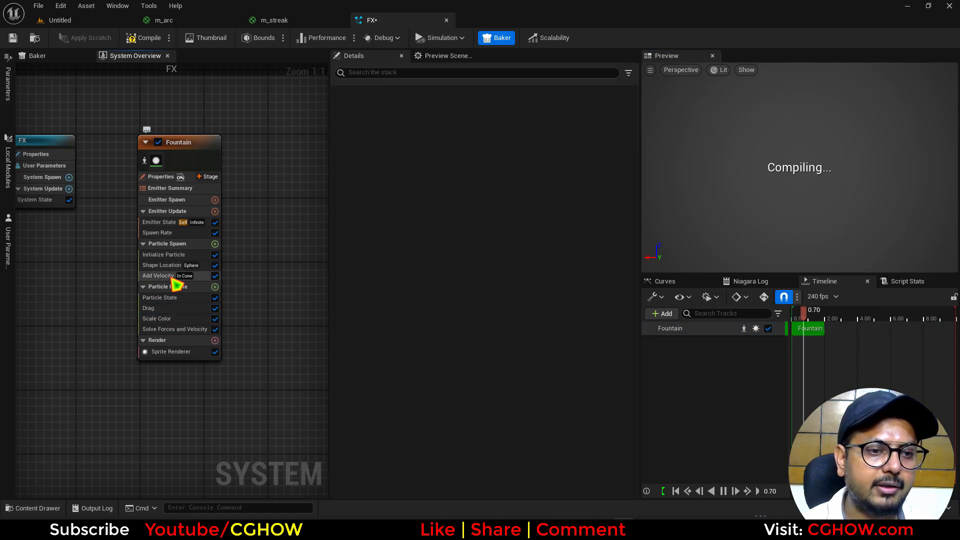
left_click(180, 276)
left_click(476, 131)
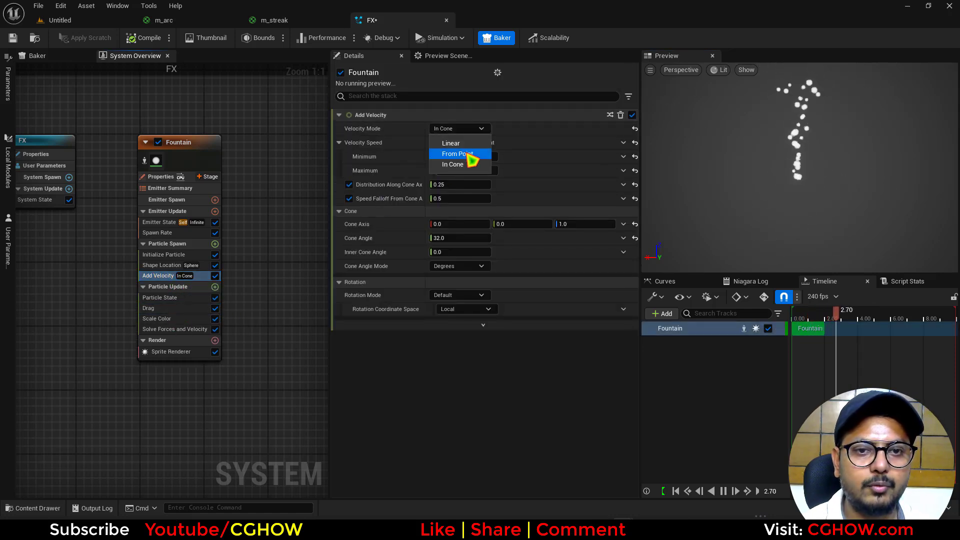
left_click(462, 152)
Set the particle lifetime in Initialize Particle to a minimum of 0.4 and a maximum of 0.6
left_click(167, 266)
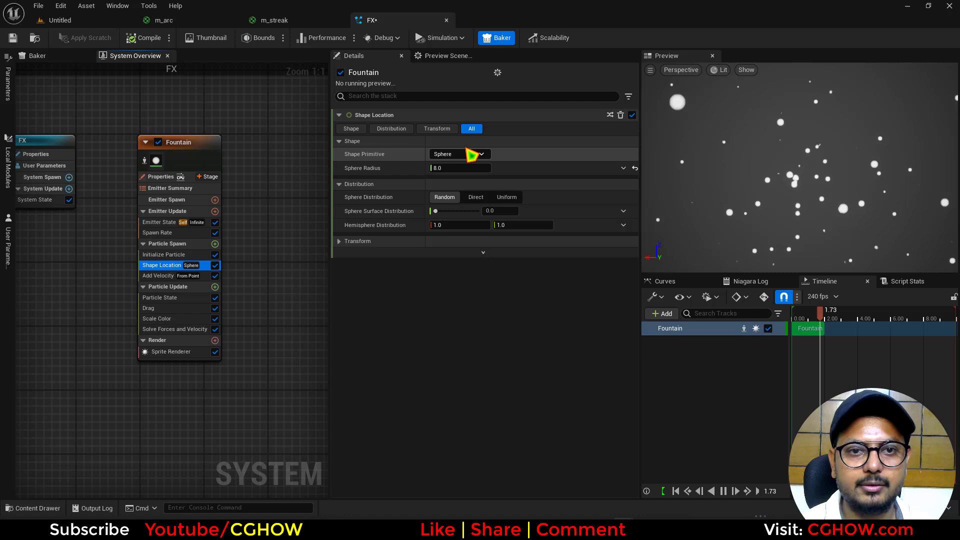
left_click(173, 255)
left_click(453, 182)
type("0.6")
key("Return")
left_click(451, 168)
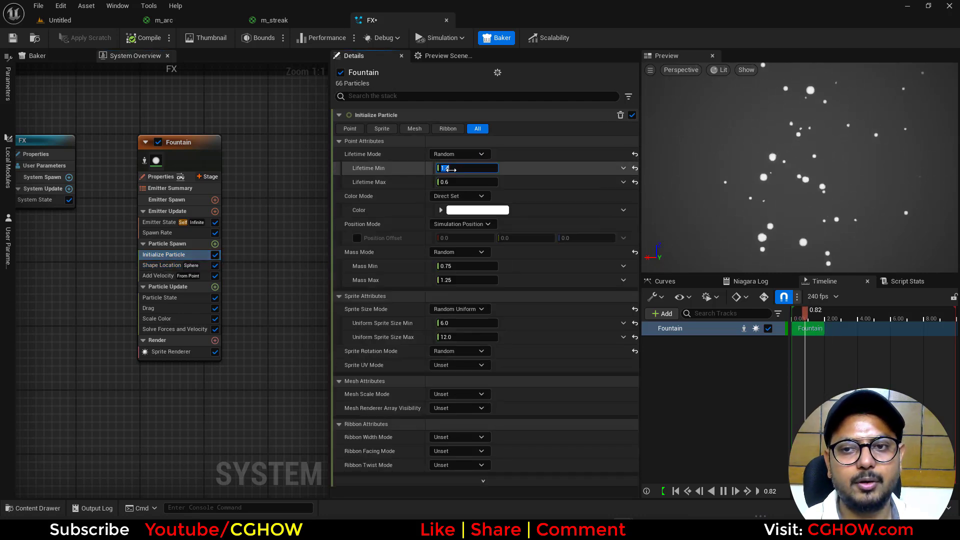
type("0.4")
key("Return")
Set Add Velocity's random speed range to a minimum of 100 and a maximum of 300
left_click(187, 276)
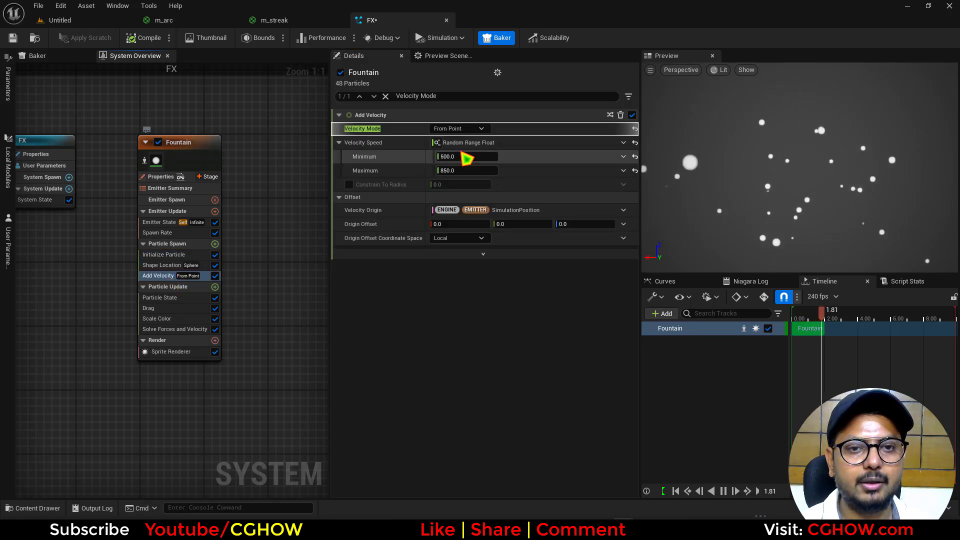
left_click(463, 157)
type("10")
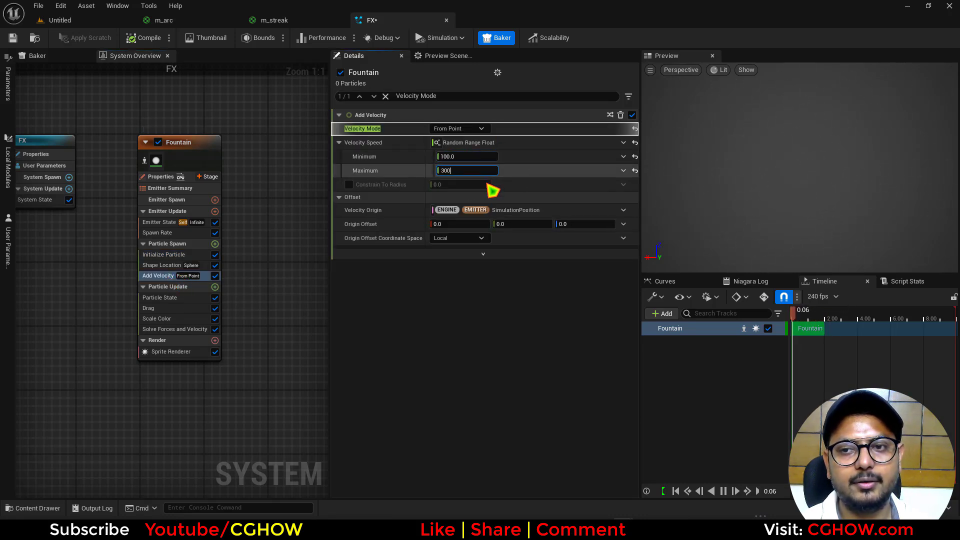
key("Return")
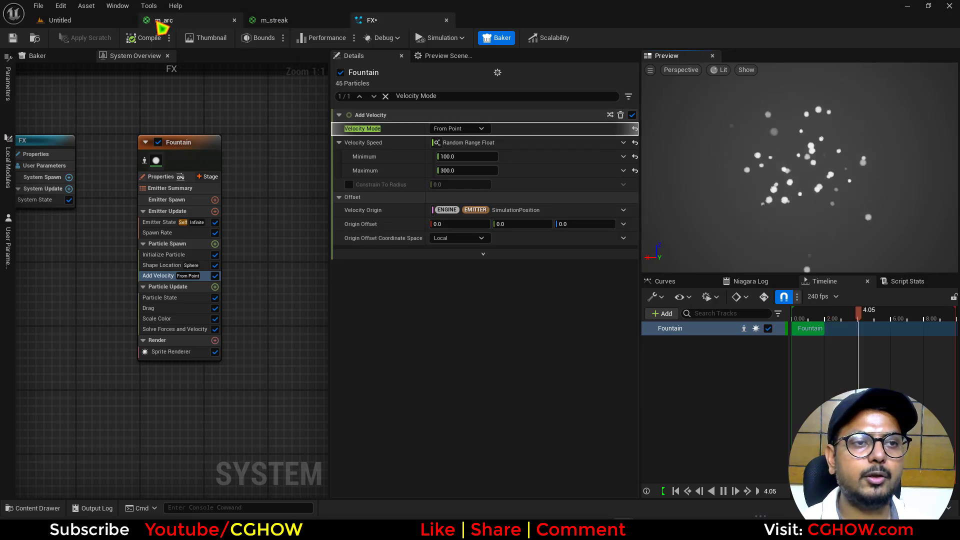
Assign the m_arc material to the Fountain emitter's Sprite Renderer
left_click(165, 20)
left_click(58, 20)
left_click(390, 21)
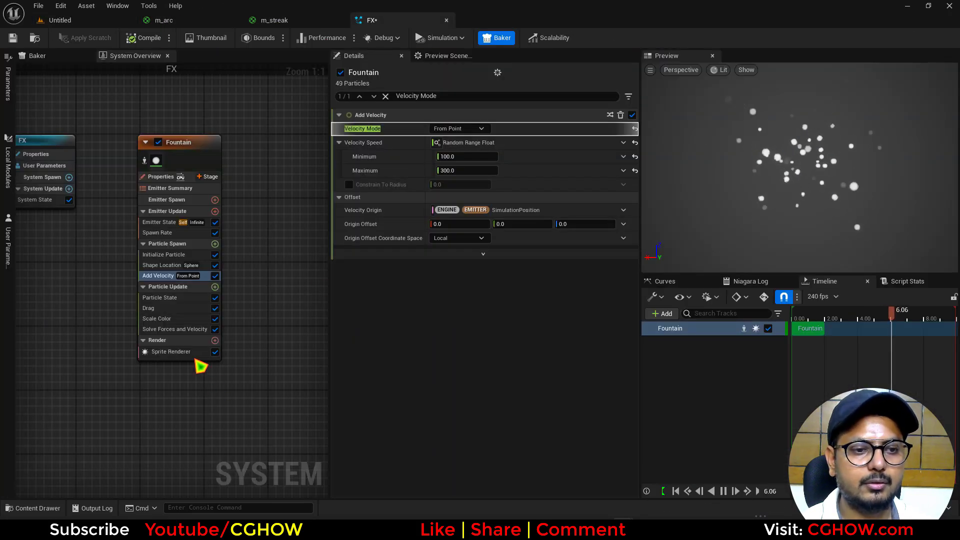
left_click(193, 352)
left_click(463, 153)
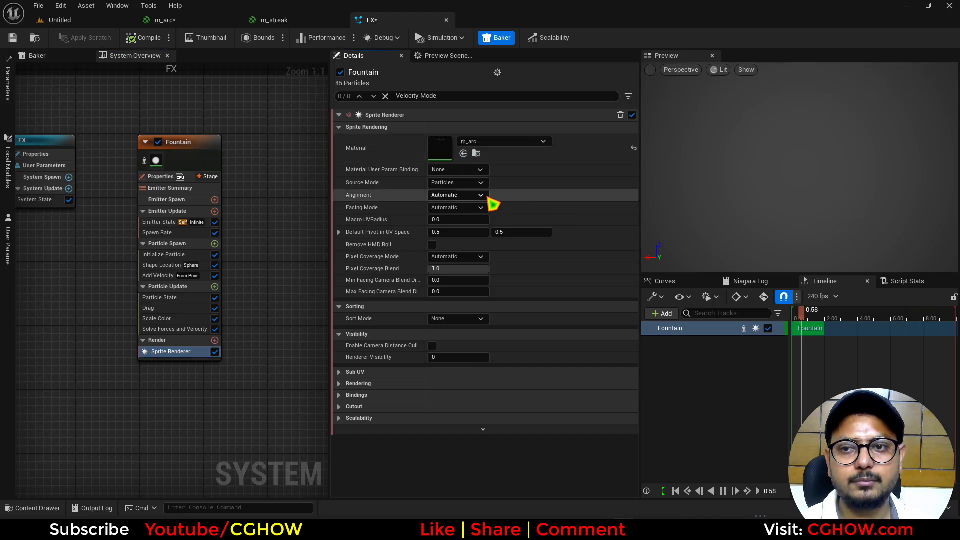
Add a Dynamic Material Parameters module to Particle Update and set its tile parameter to 1
left_click(165, 255)
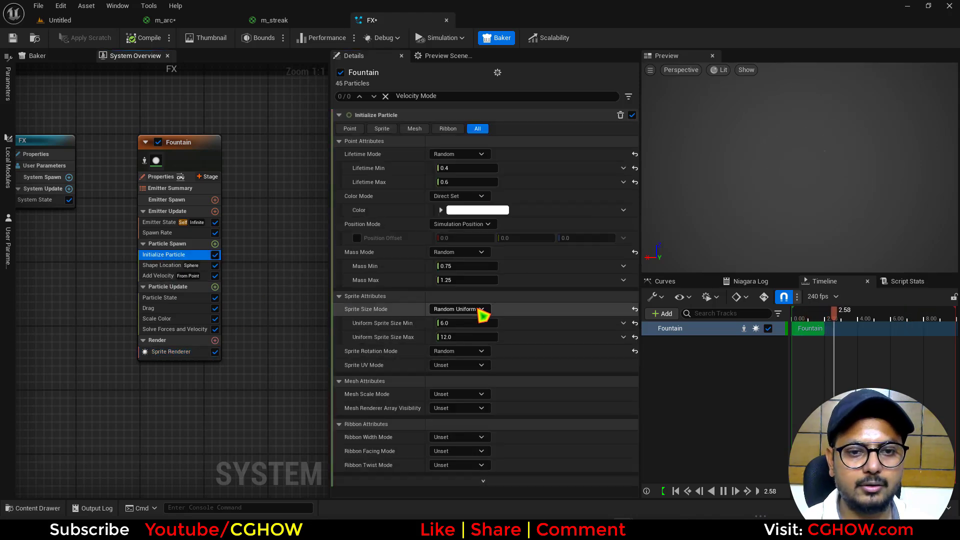
left_click(216, 289)
type("dynamic")
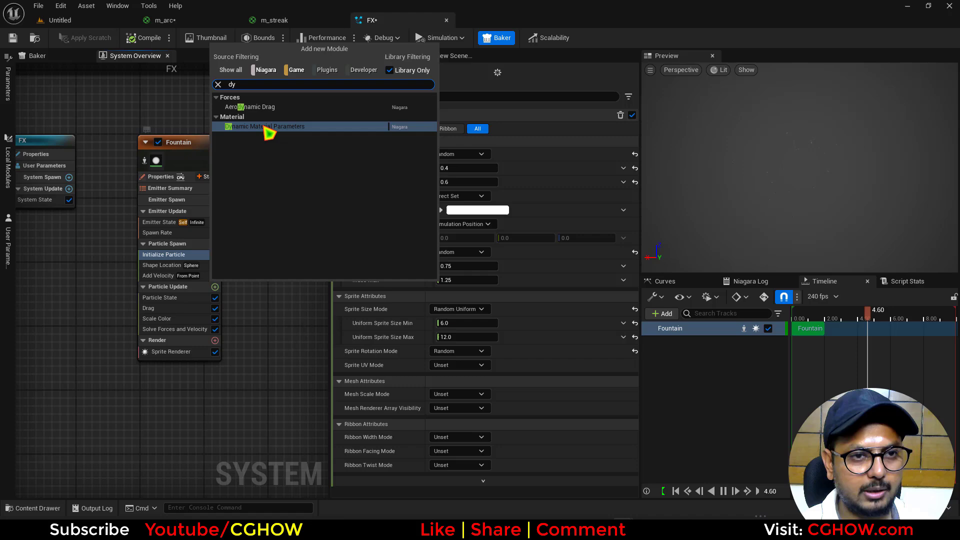
left_click(267, 132)
left_click(452, 168)
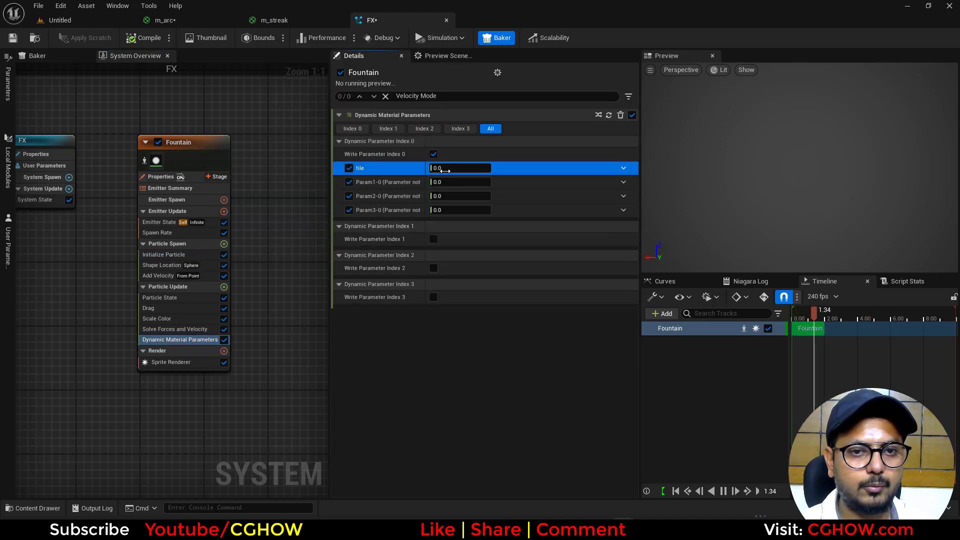
type("1")
key("Return")
In Initialize Particle, set the uniform sprite size to 50 minimum and 100 maximum, and change Mass Mode to Unset
left_click(185, 255)
left_click(459, 338)
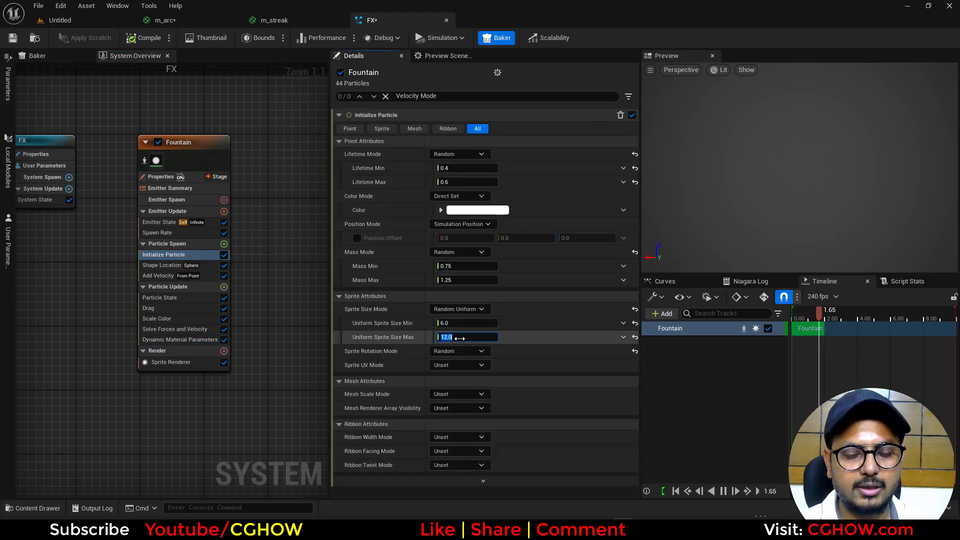
type("100")
key("Return")
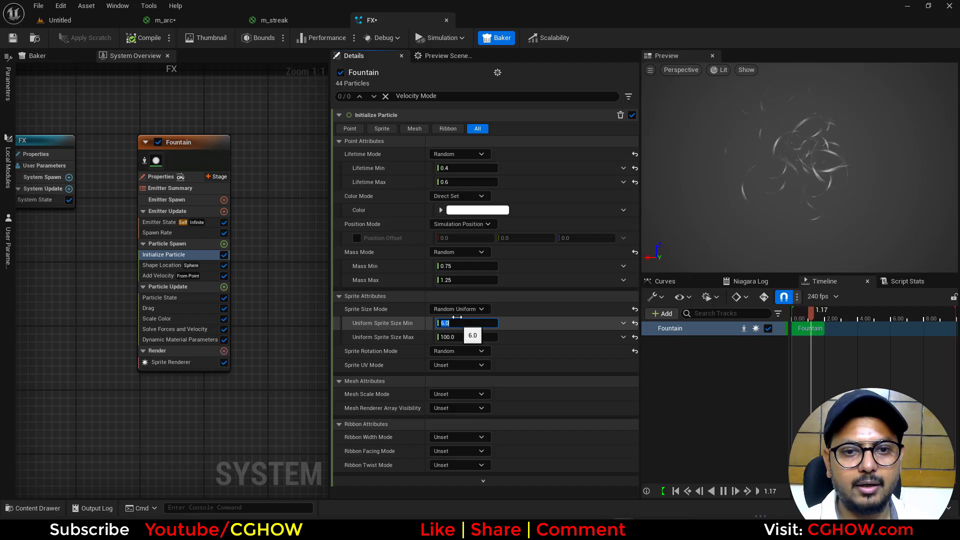
type("50")
key("Return")
left_click(459, 252)
left_click(457, 266)
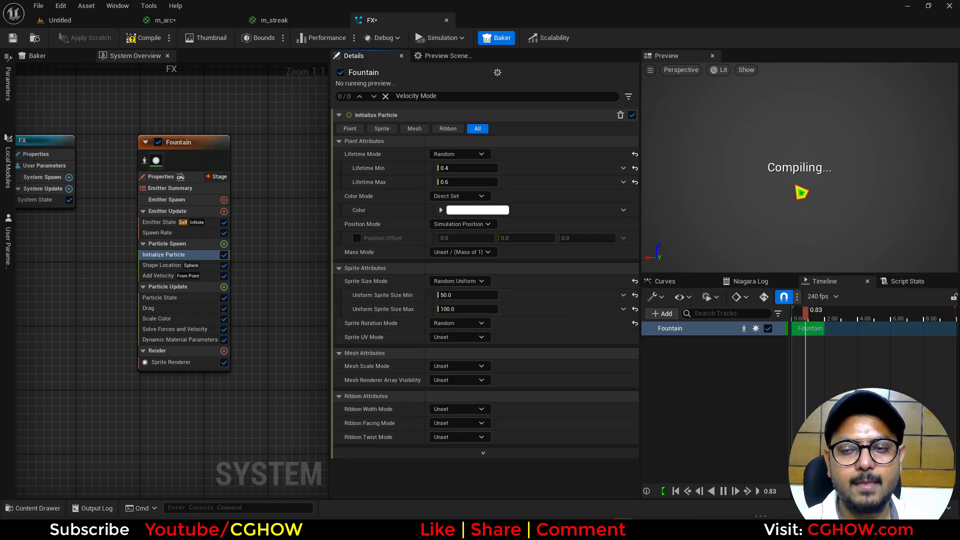
Set the Sprite Renderer's alignment to Velocity Aligned
left_click(172, 362)
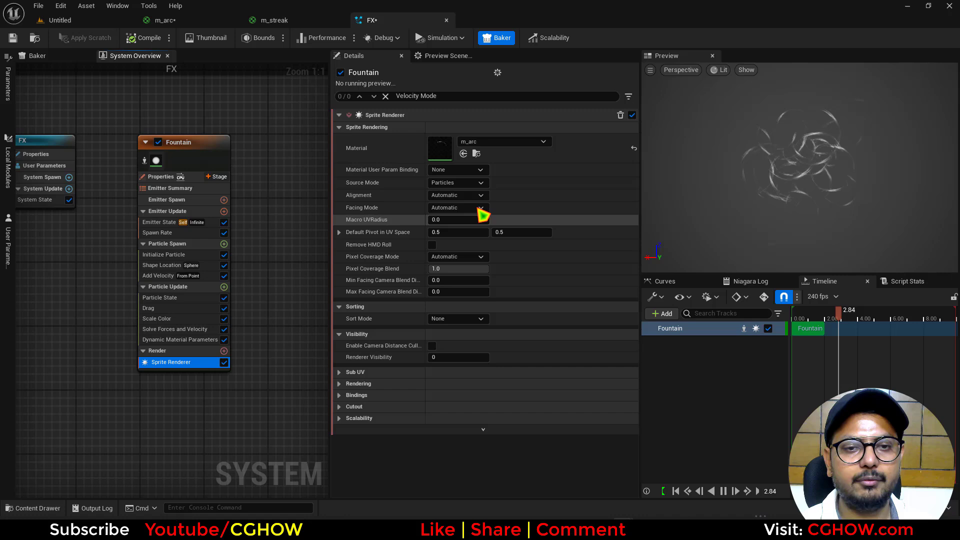
left_click(463, 195)
left_click(458, 215)
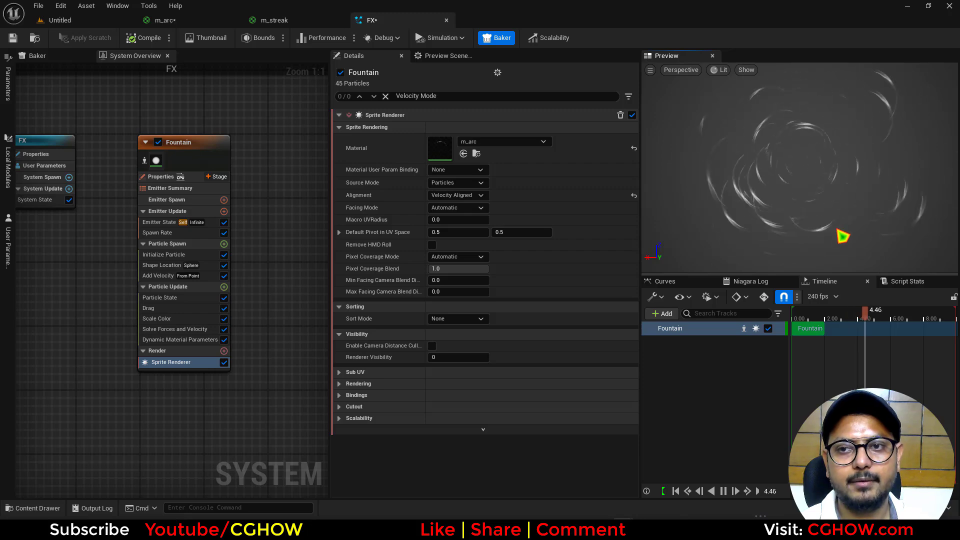
In Initialize Particle, set the color's alpha to 10 and the minimum uniform sprite size to 30
left_click(160, 255)
left_click(440, 210)
left_click(479, 257)
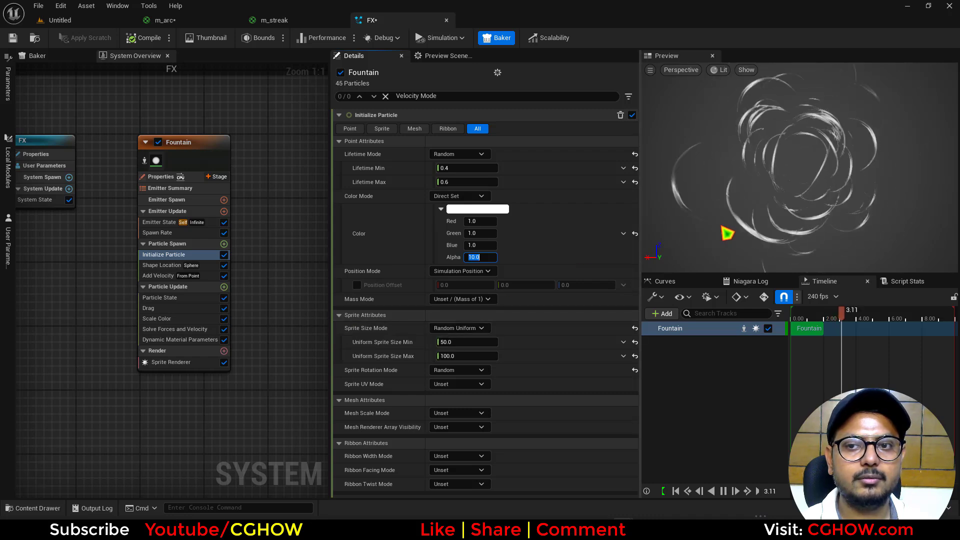
left_click(450, 342)
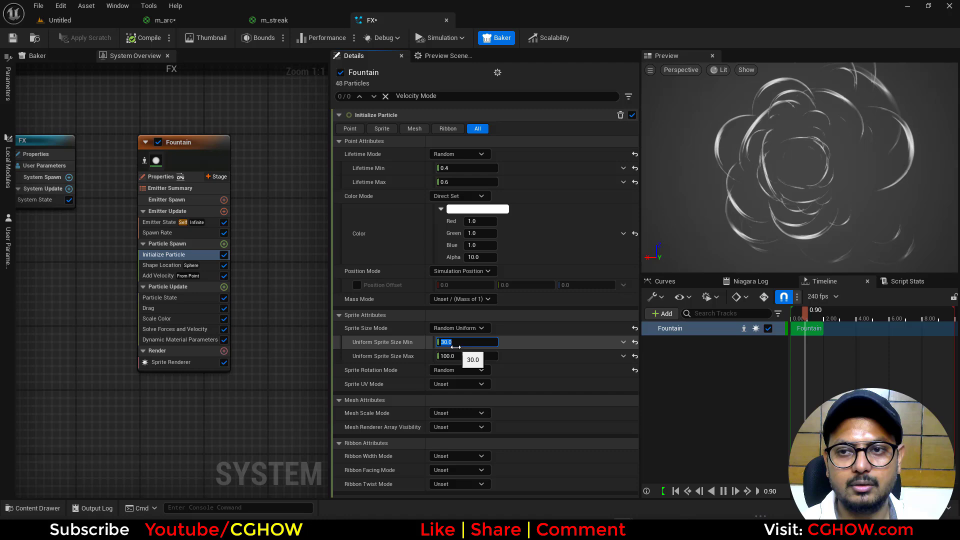
Add a Scale Sprite Size module to Particle Update and apply the smooth ramp-up template to its uniform curve
left_click(225, 287)
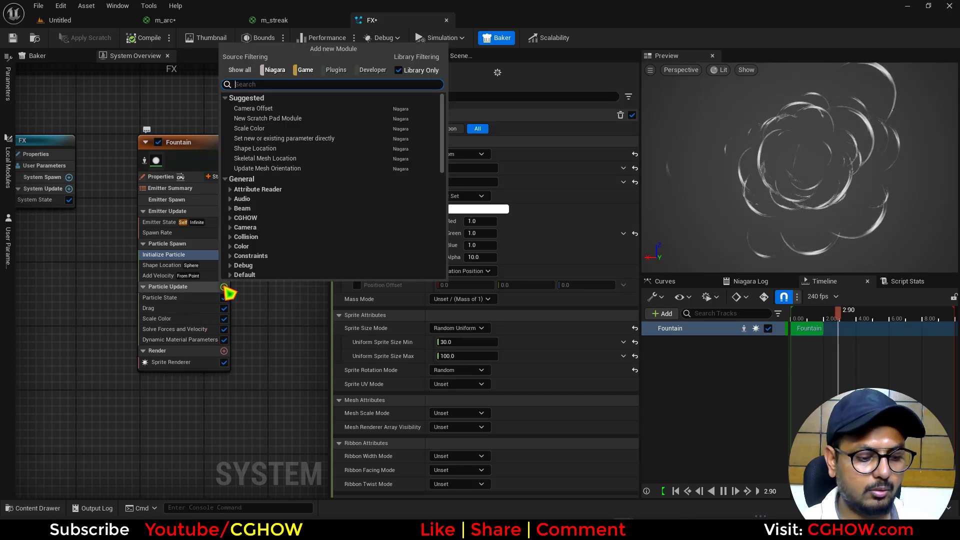
type("size")
left_click(260, 216)
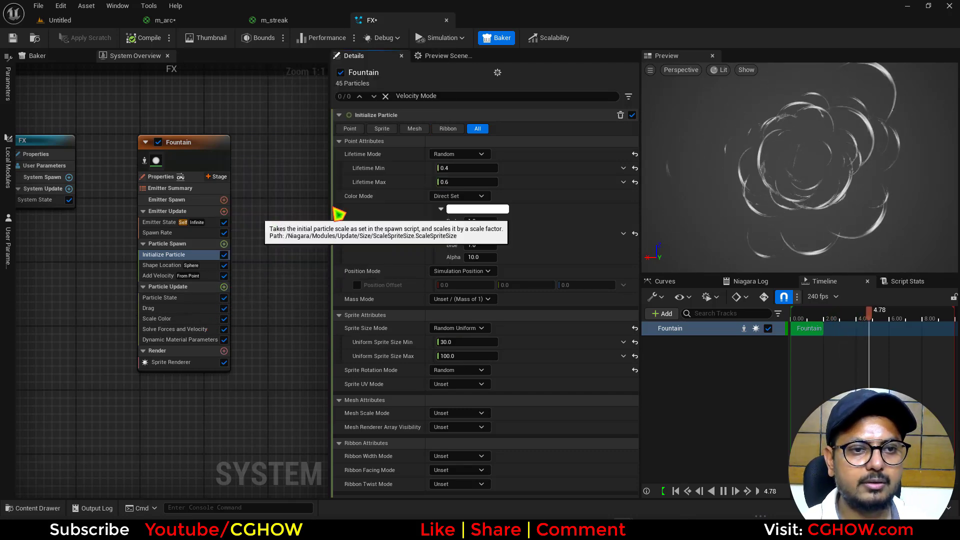
left_click(583, 157)
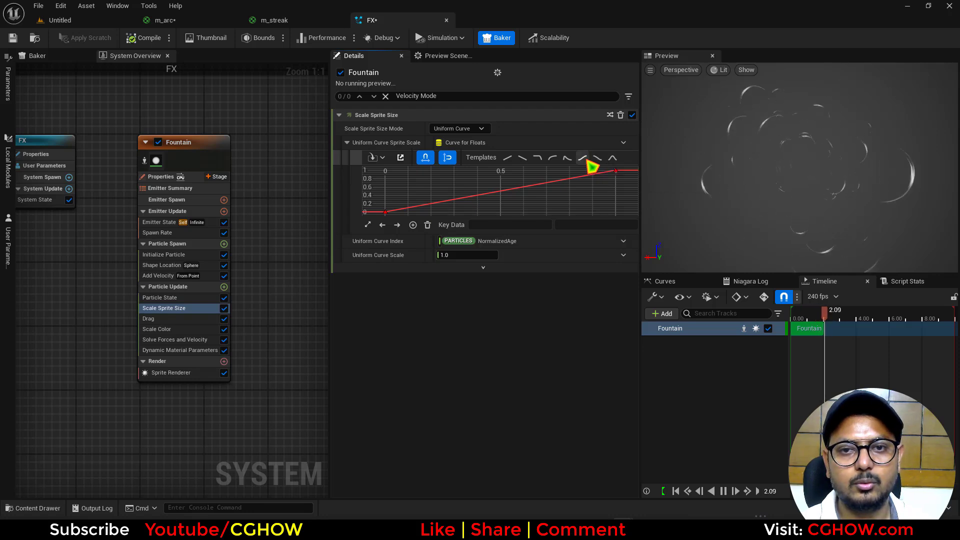
Move the sprite size curve's end key to time 0.5 and steepen the start key's tangent upward
left_click(616, 178)
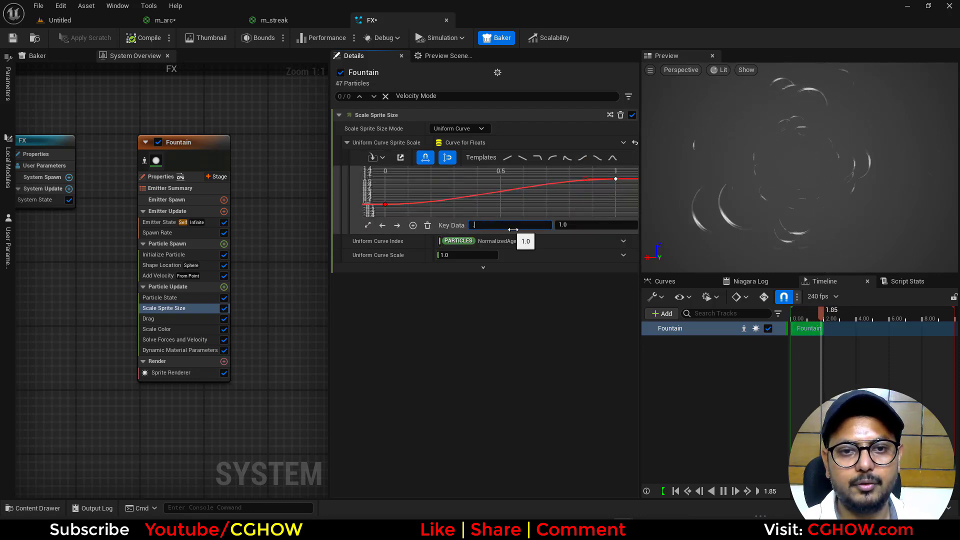
left_click(368, 225)
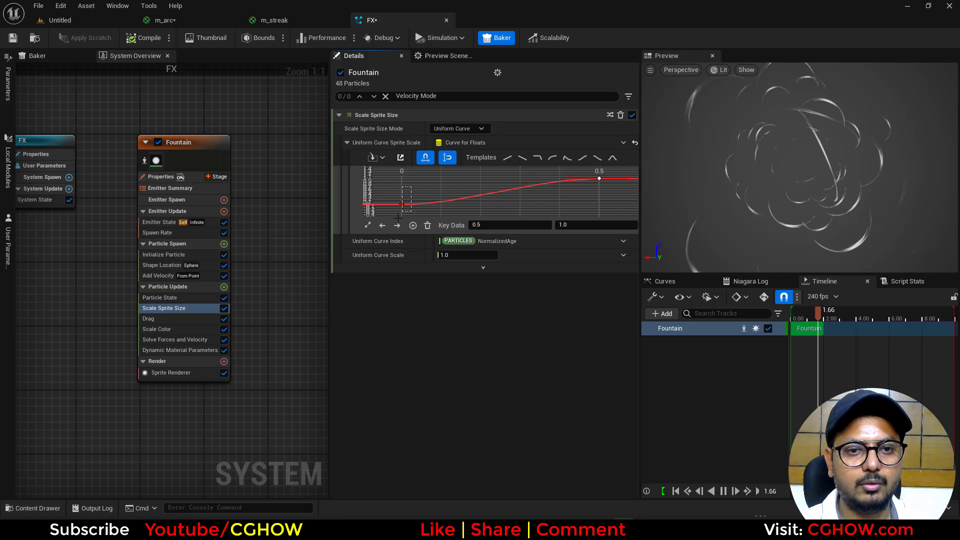
left_click_drag(430, 204, 431, 198)
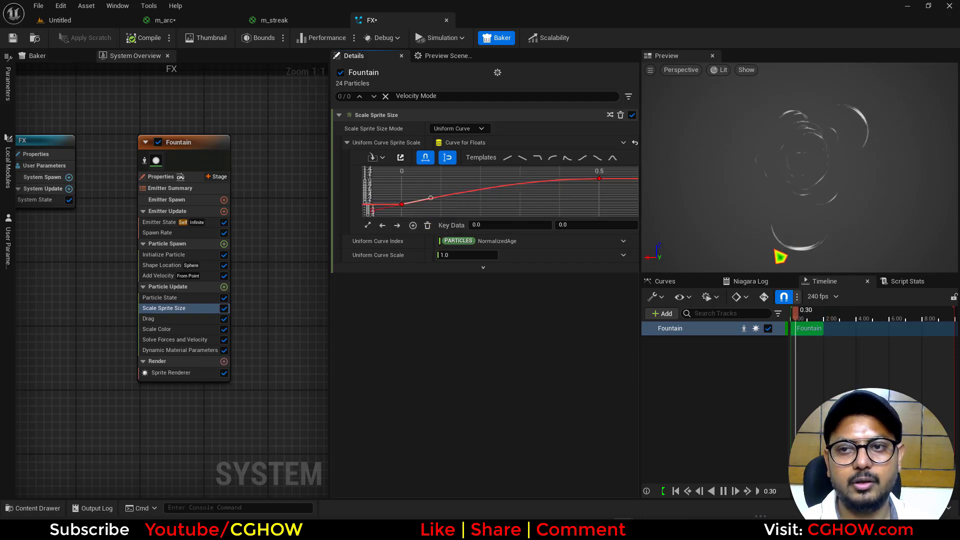
Move the first key of Scale Color's alpha curve to time 0.5 and bend its tangent downward for a faster fade
left_click(181, 330)
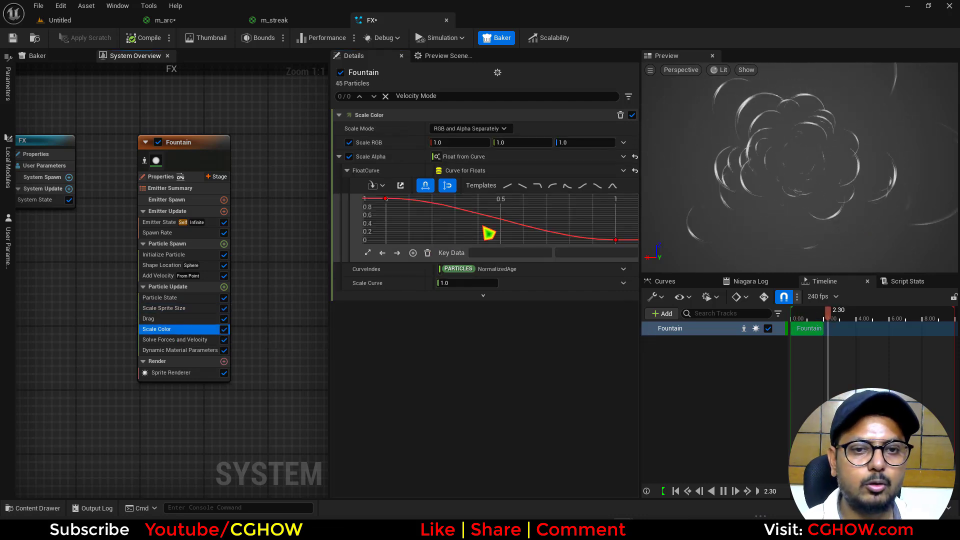
left_click(385, 198)
left_click(506, 254)
type("0.5")
key("Return")
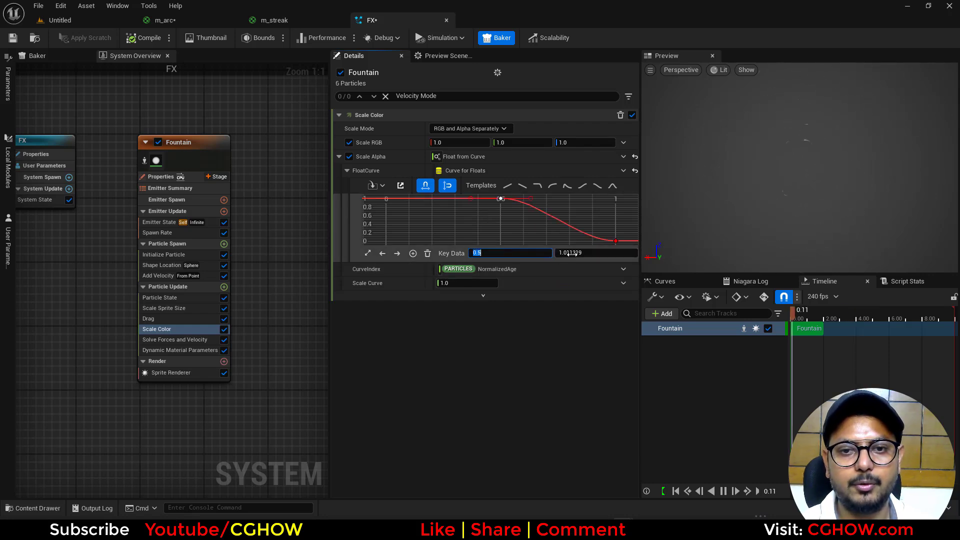
left_click_drag(529, 200, 534, 233)
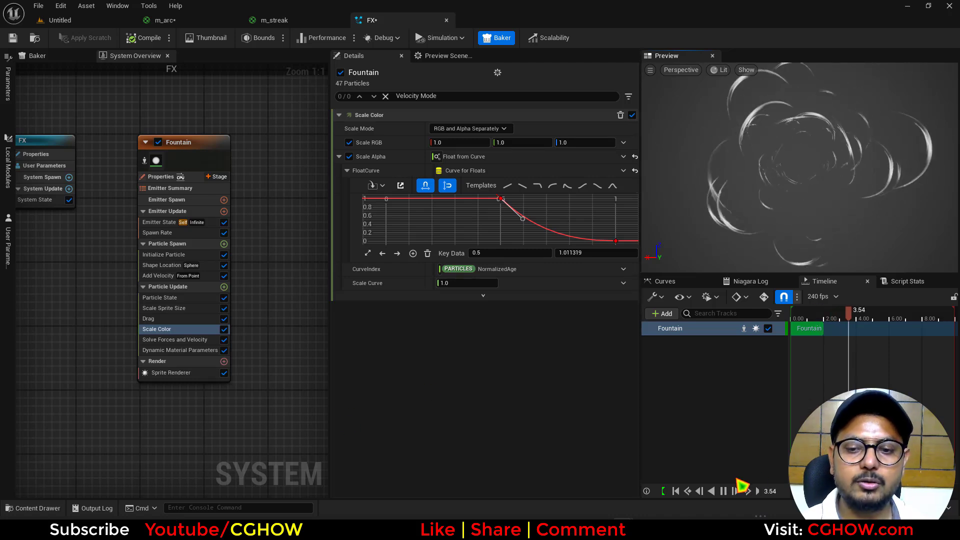
Pause the preview simulation and rename the Sprite Renderer to arc
left_click(726, 492)
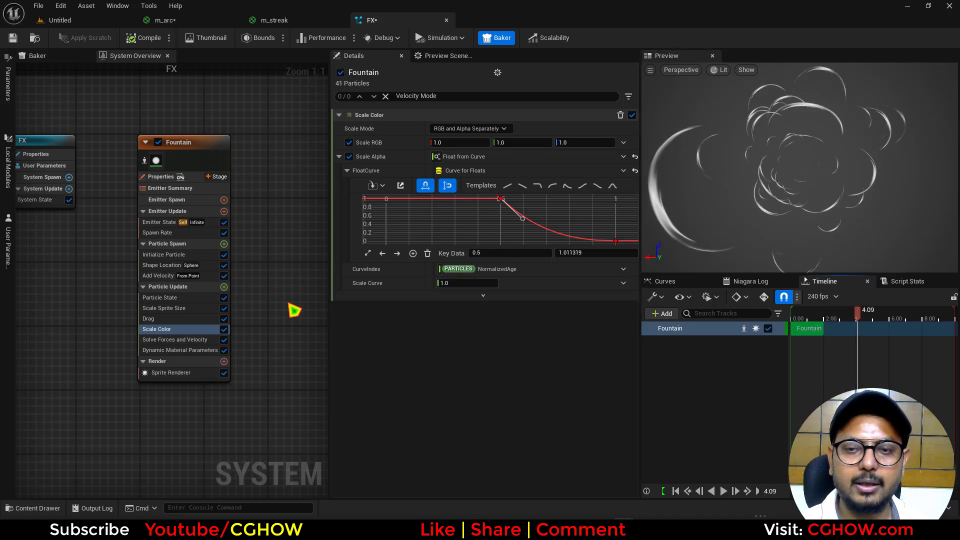
left_click(200, 376)
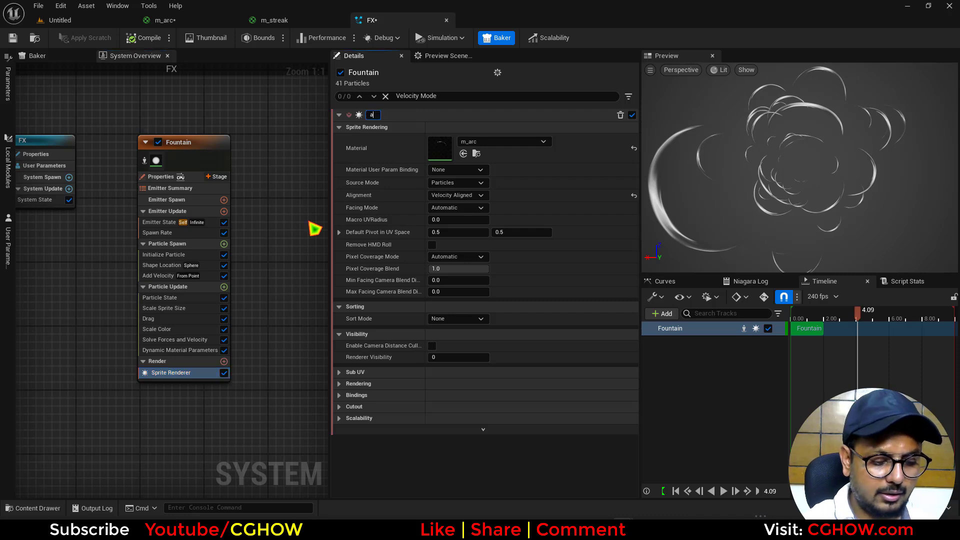
key("Return")
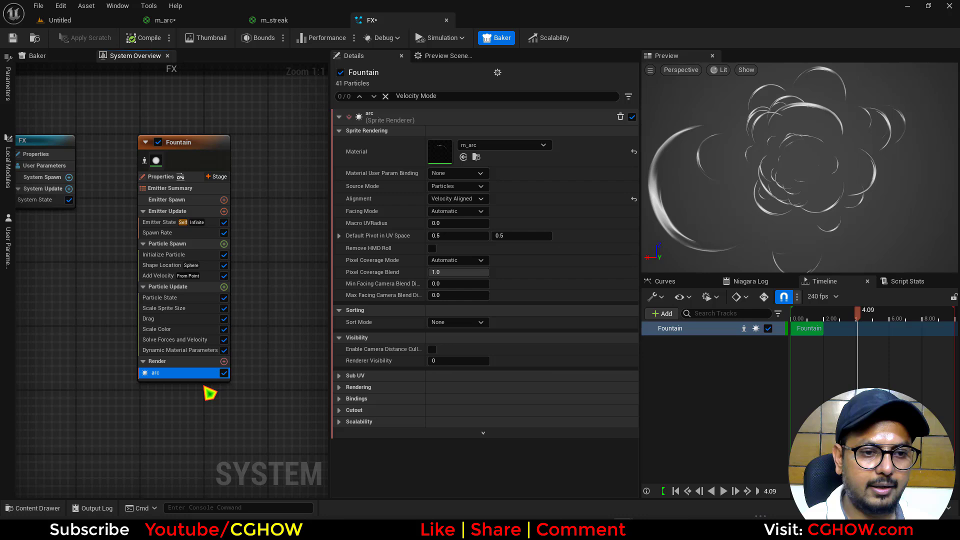
Add a second Sprite Renderer to the Fountain emitter and name it streak
left_click(224, 361)
left_click(253, 236)
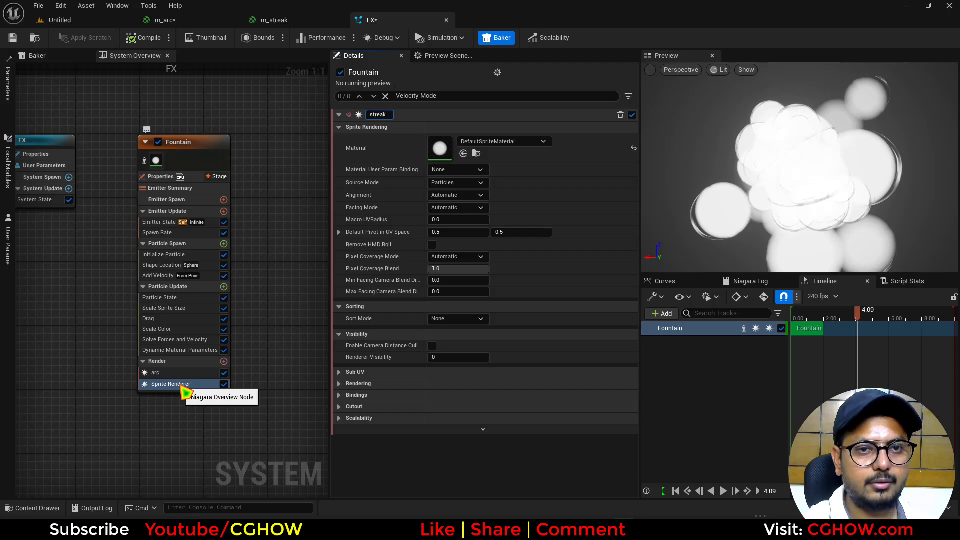
key("Return")
Assign the m_streak material to the streak renderer and scrub the preview to about 0.95 seconds
left_click(280, 20)
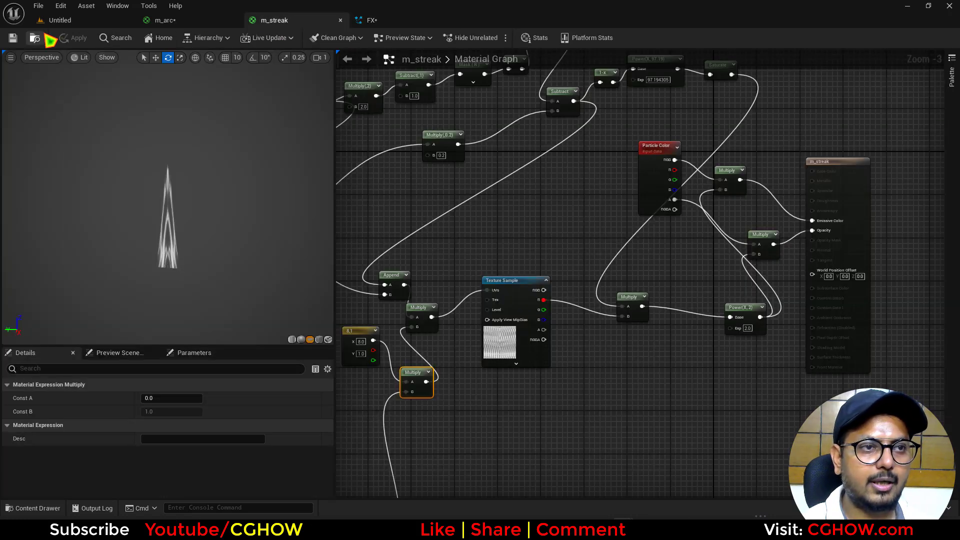
left_click(34, 38)
left_click(372, 20)
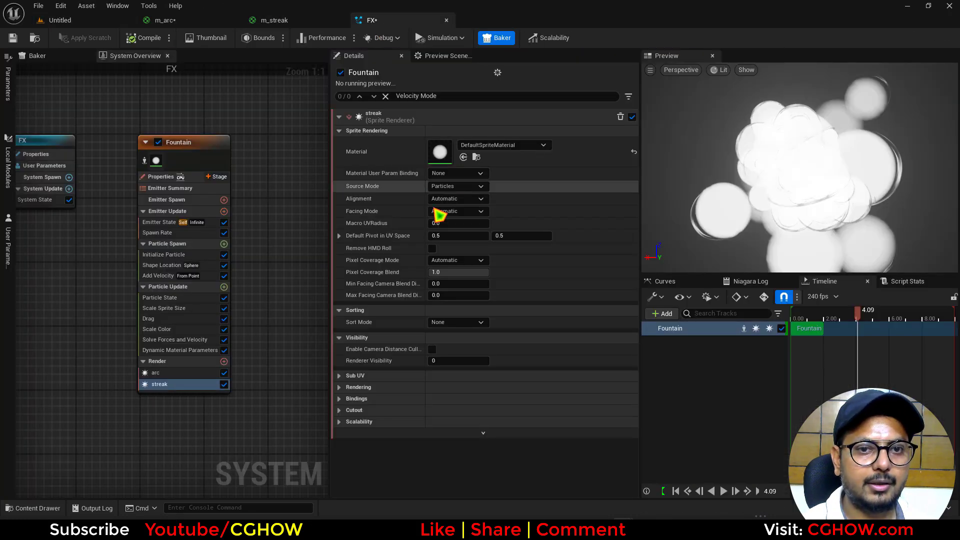
left_click(463, 157)
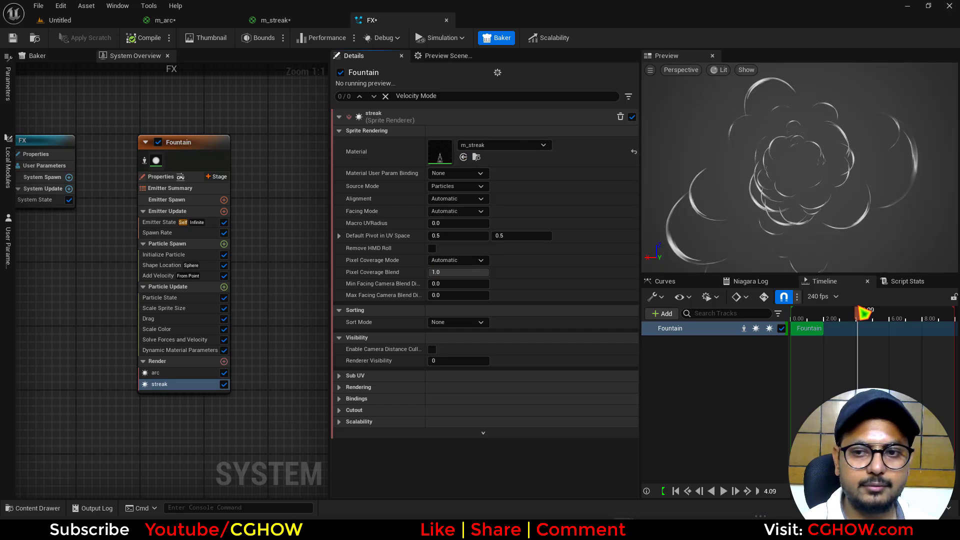
left_click(819, 318)
left_click_drag(819, 318, 806, 318)
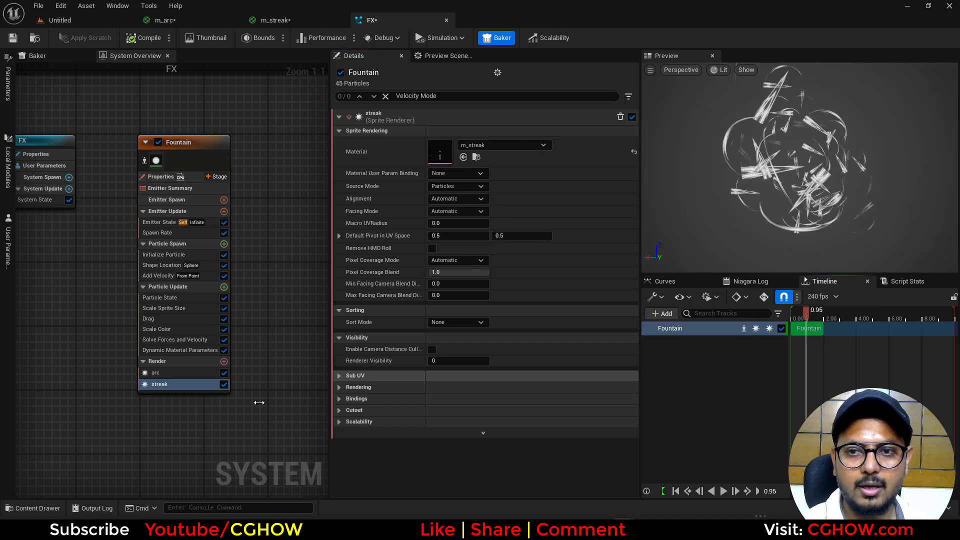
Set the streak renderer's alignment to Velocity Aligned and the second value of its default UV pivot to 1.5
left_click(456, 199)
left_click(463, 223)
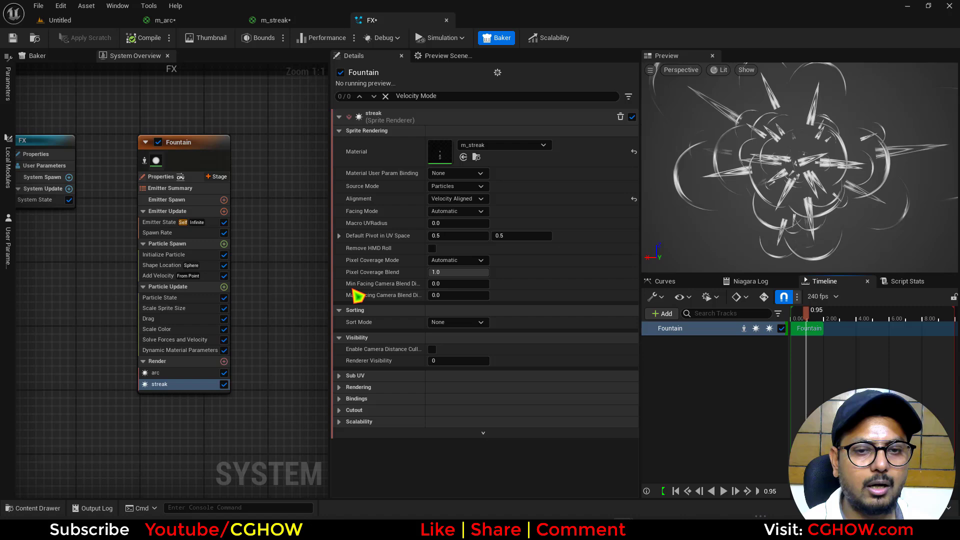
left_click_drag(521, 235, 550, 235)
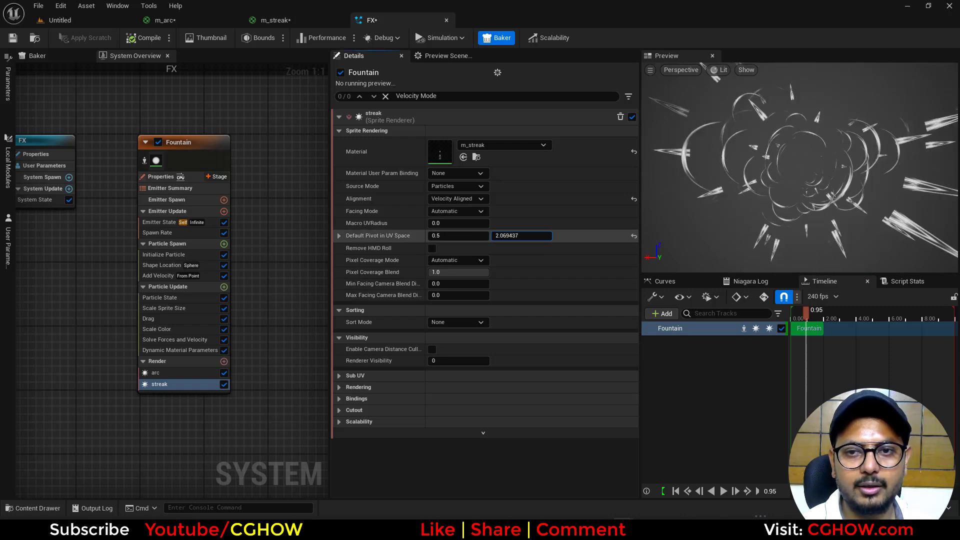
type("1.5")
key("Return")
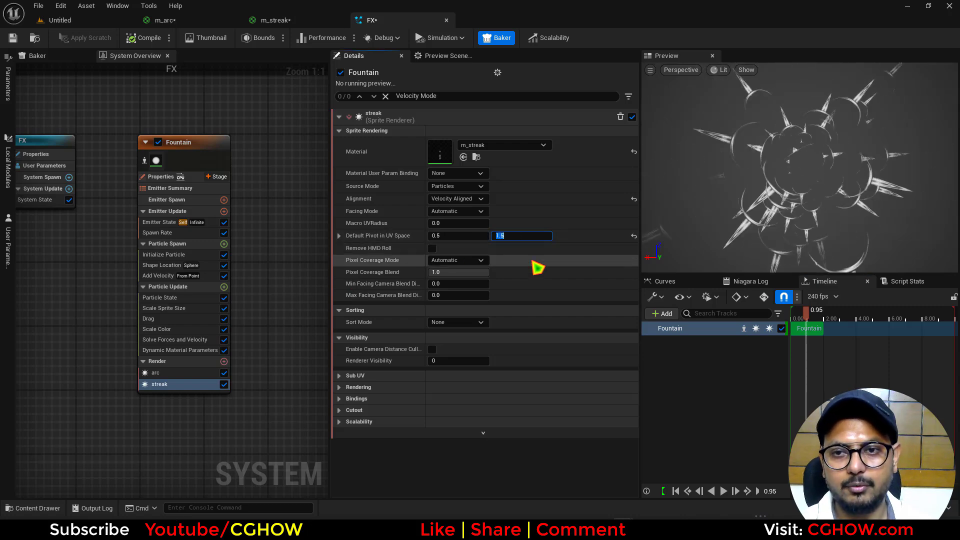
Set the second value of the streak renderer's default UV pivot to 1.48 and resume the preview playback
type("1.4")
key("Return")
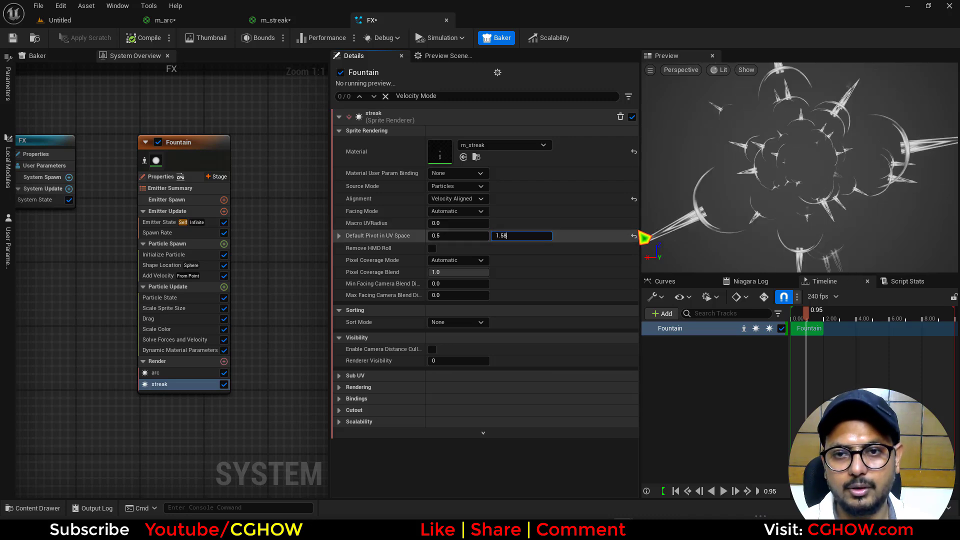
key("Return")
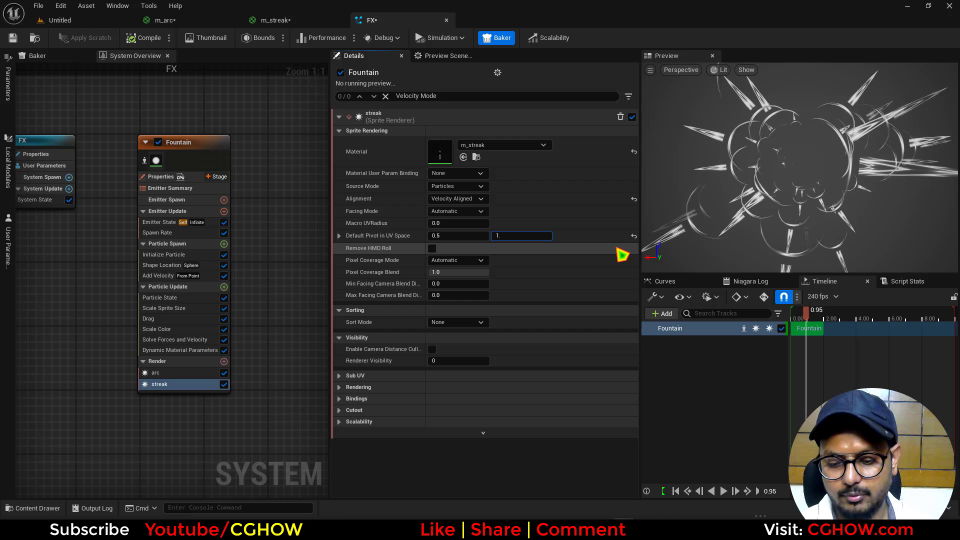
type("1.48")
key("Return")
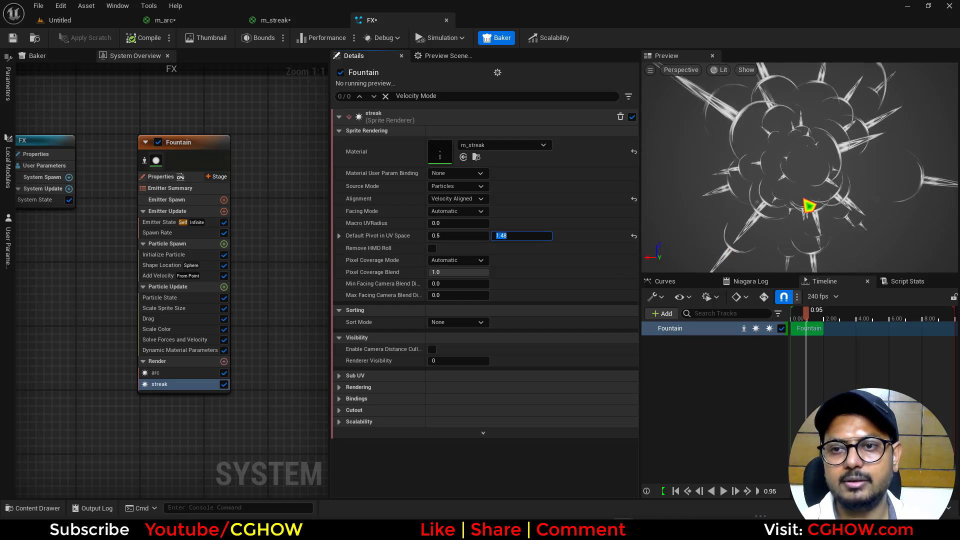
right_click_drag(805, 199, 804, 180)
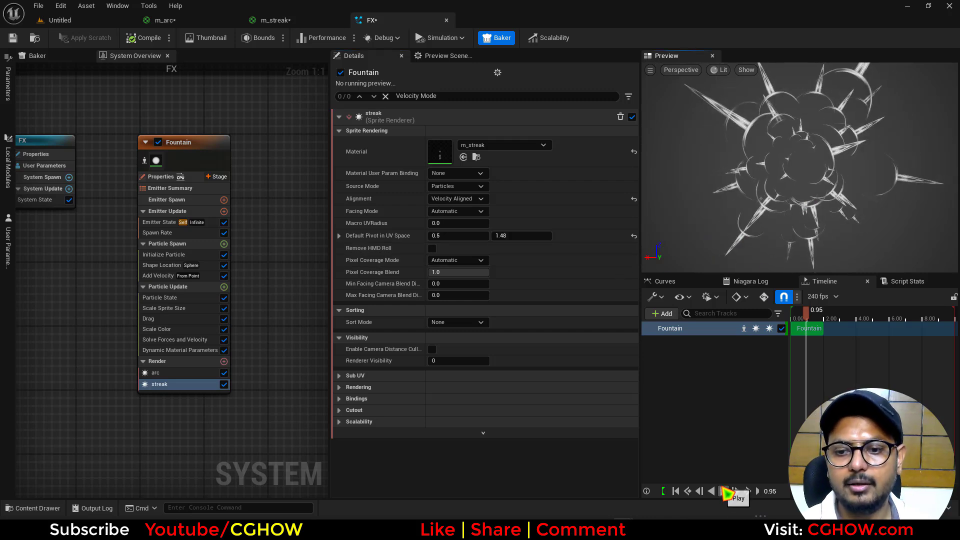
left_click(724, 491)
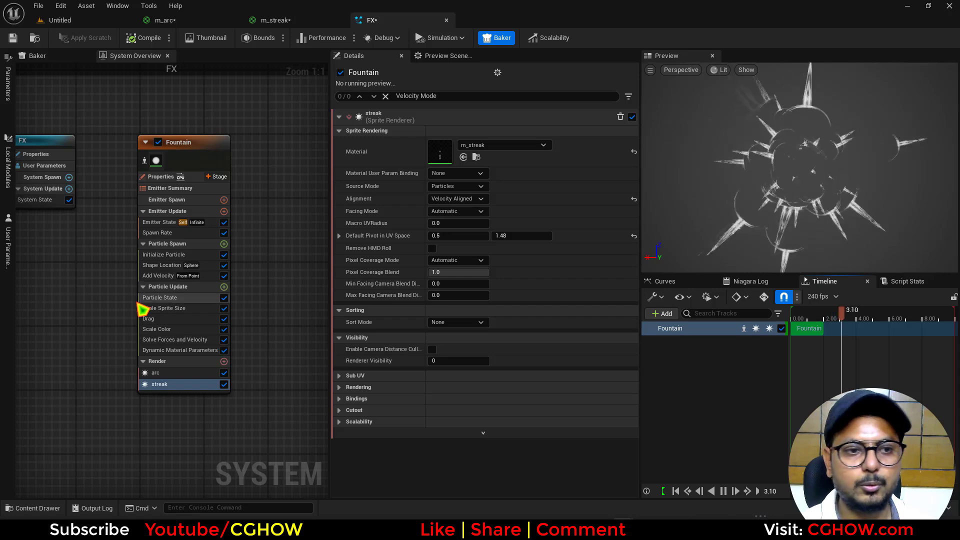
Replace the Fountain emitter's Spawn Rate module with Spawn Burst Instantaneous and set the Emitter State loop behavior to Once
left_click(160, 233)
key("Delete")
left_click(223, 211)
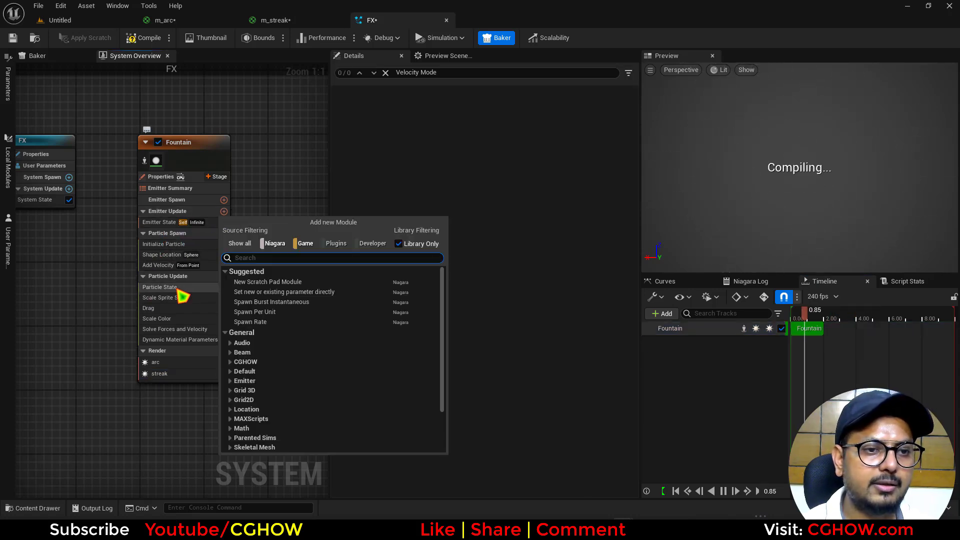
left_click(277, 302)
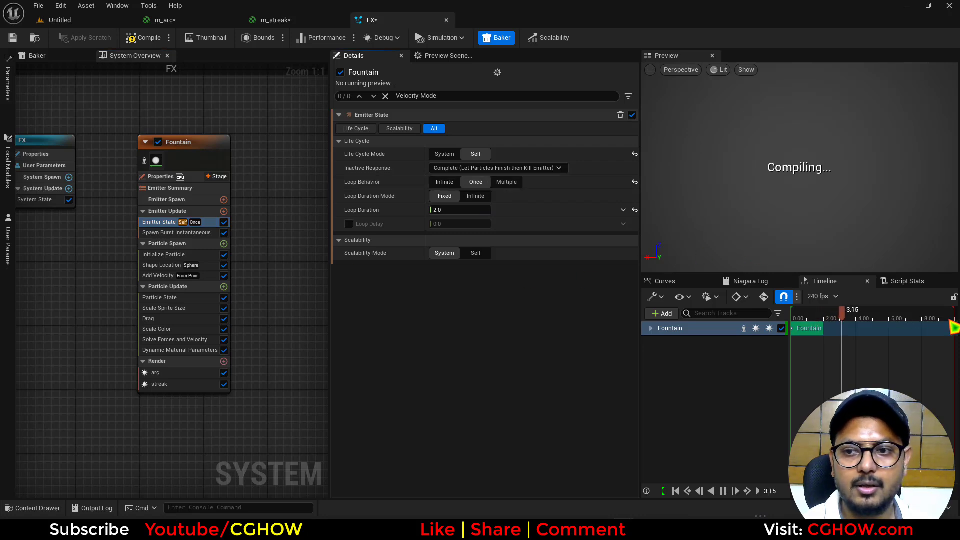
Set the burst's Spawn Count to 50 and pause the preview at about 0.40 seconds
left_click(170, 233)
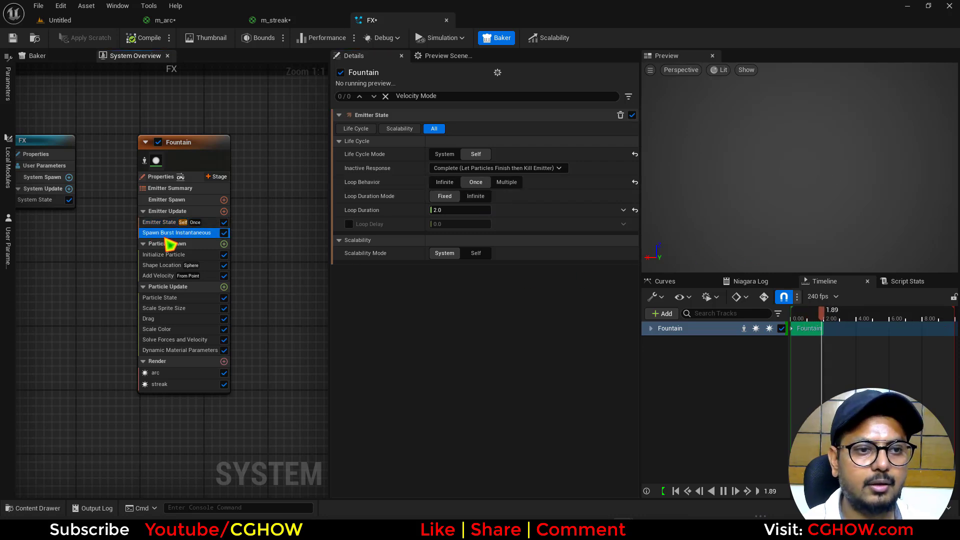
left_click(460, 128)
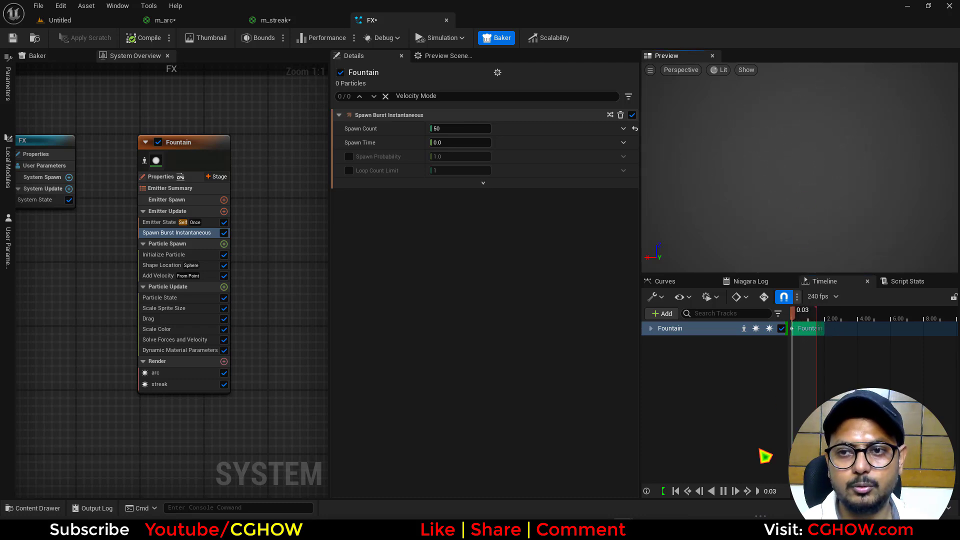
left_click(726, 492)
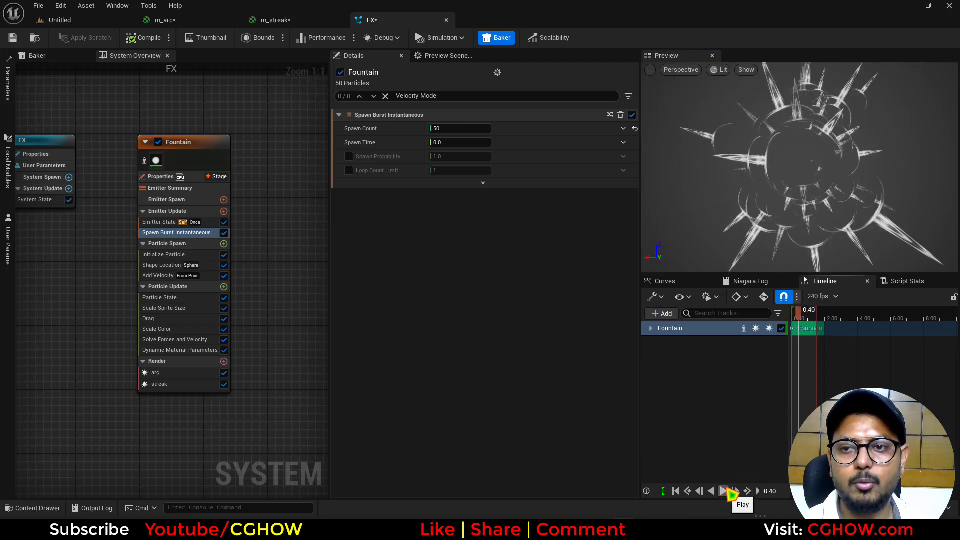
left_click_drag(830, 195, 847, 192)
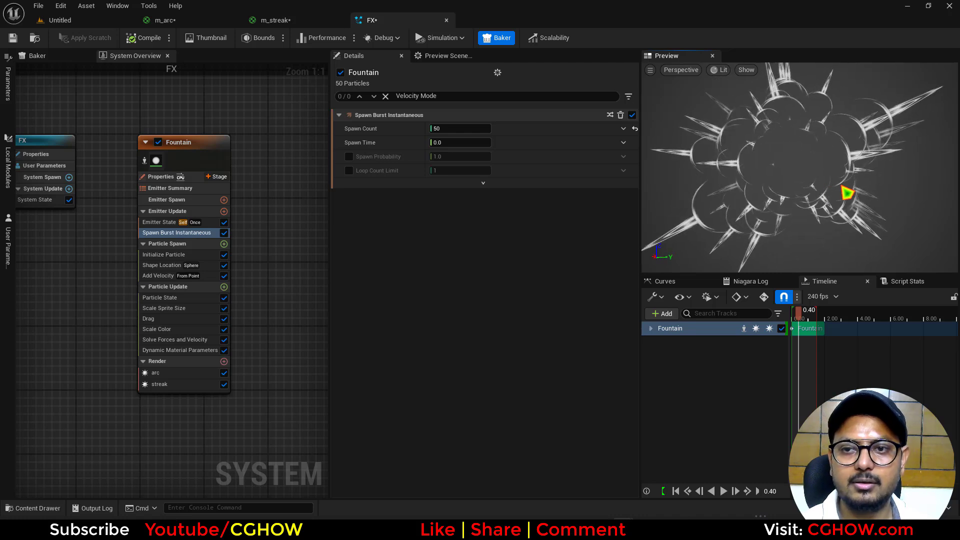
Set the Add Velocity module's random speed range to a minimum of 10 and a maximum of 200
left_click(166, 276)
left_click(458, 156)
type("10")
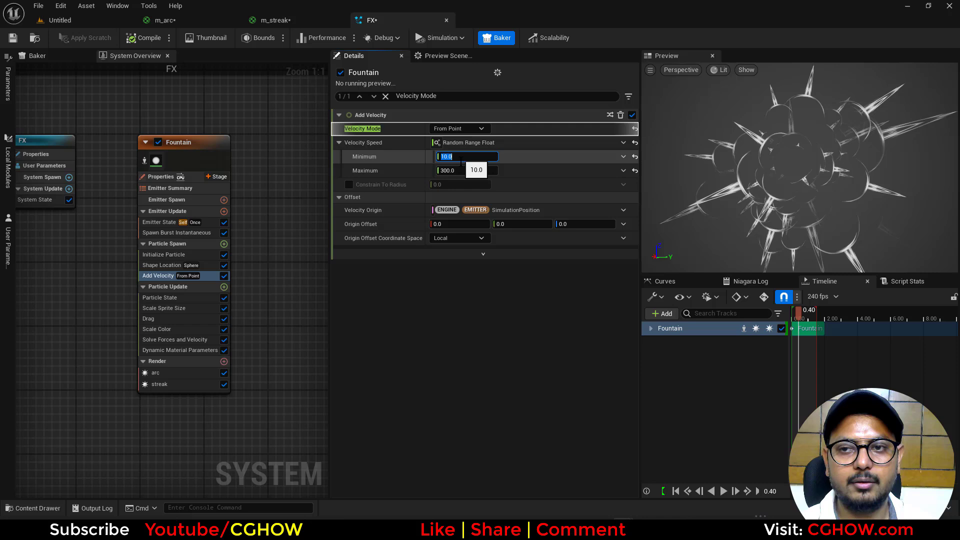
left_click(460, 171)
type("200")
key("Return")
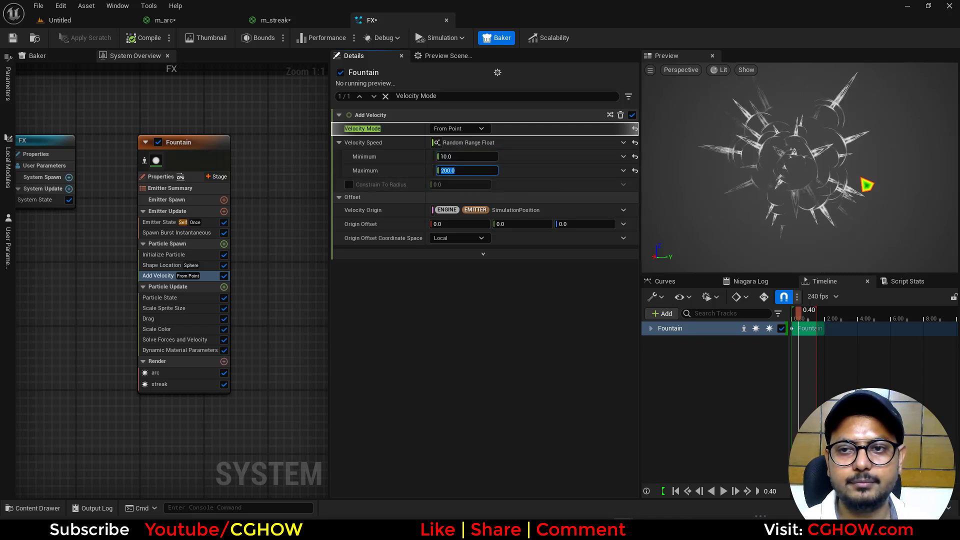
left_click_drag(867, 185, 765, 186)
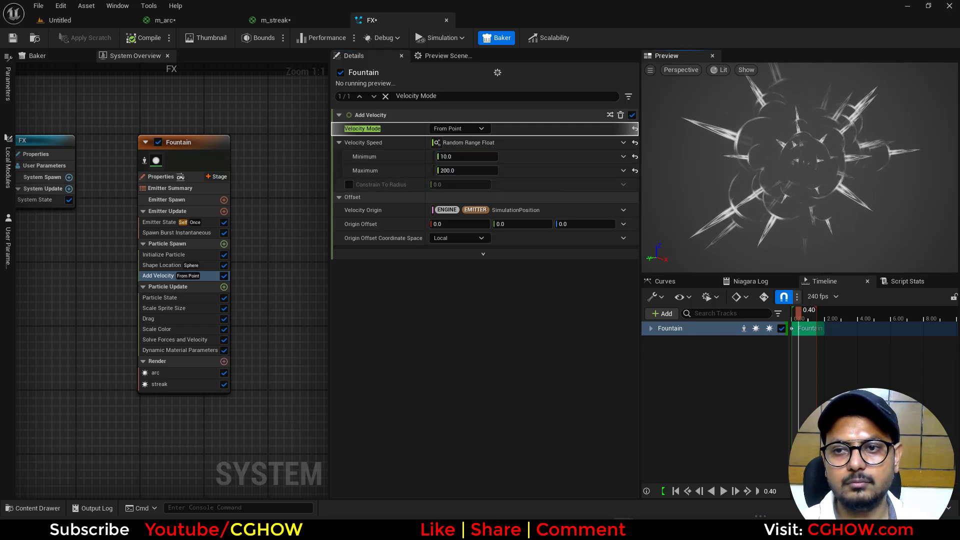
left_click_drag(865, 165, 881, 165)
Drive the tile dynamic material parameter with a Random Range Float, using minimum 0.8 and maximum 0.2
left_click(181, 351)
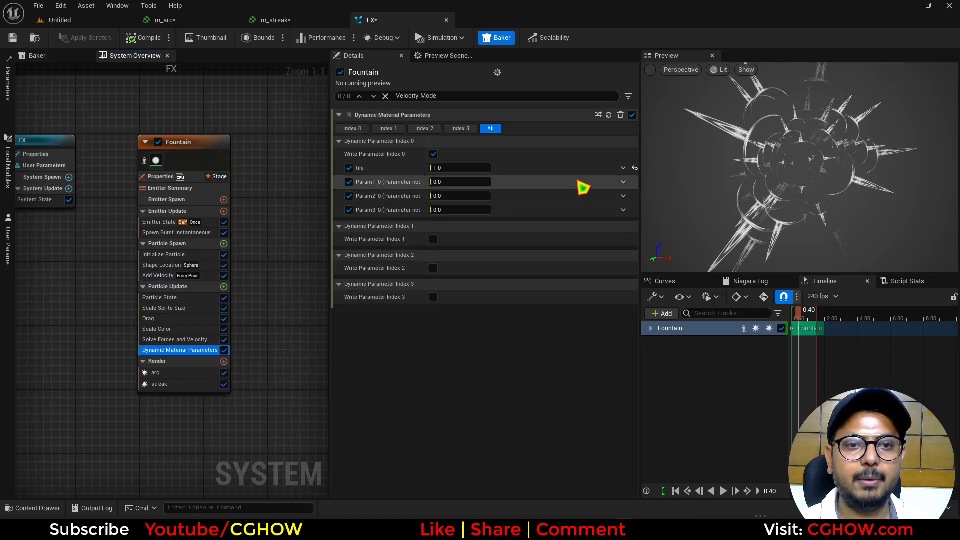
left_click(623, 168)
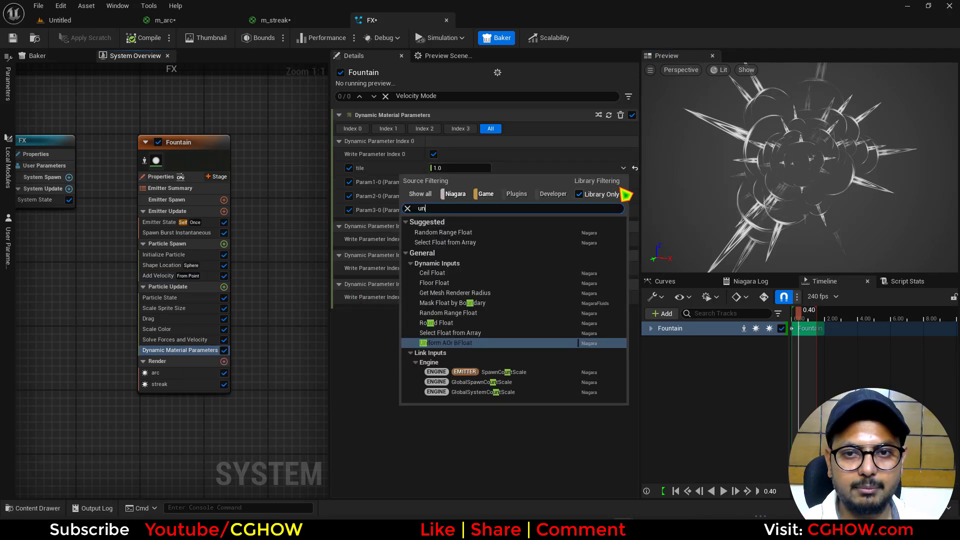
left_click(462, 240)
left_click(450, 183)
type("8")
key("Return")
left_click(461, 196)
type("0.2")
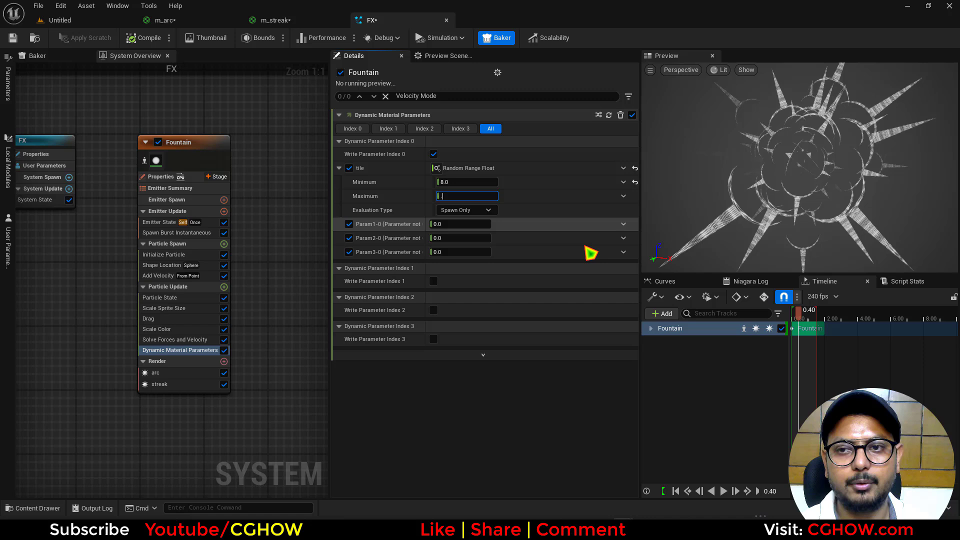
key("Return")
left_click(466, 182)
type("0.8")
key("Return")
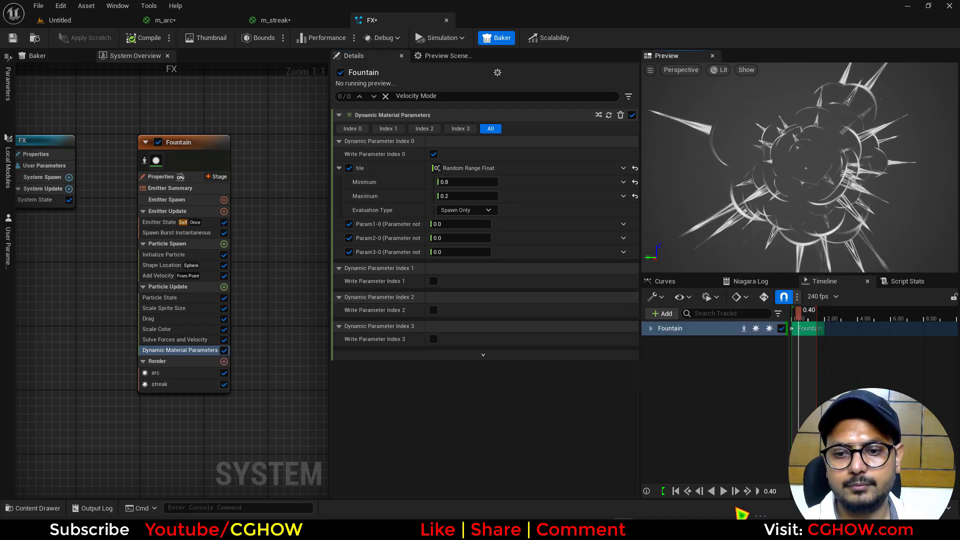
Replay and pause the burst, scrub it back near the start, and examine the explosion's arcs and streaks
left_click(725, 494)
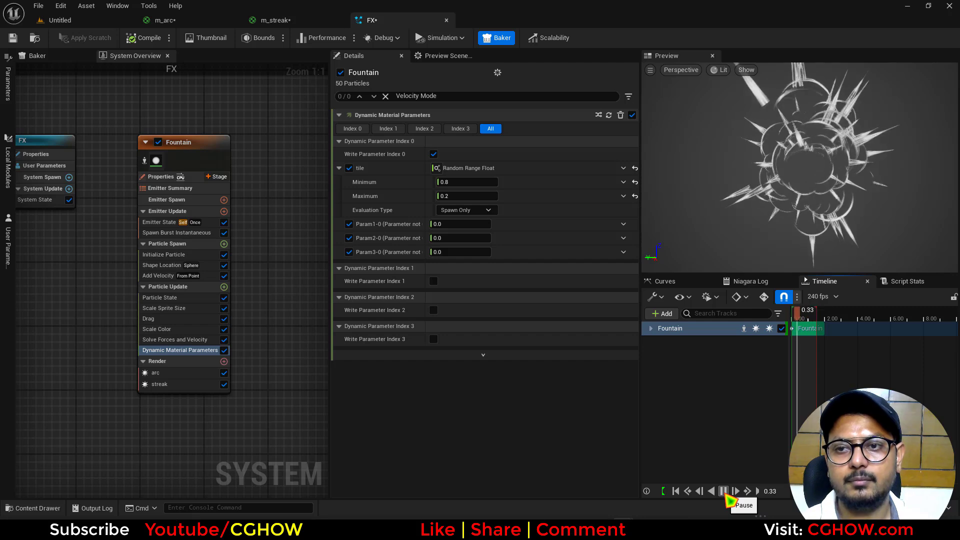
left_click(724, 492)
left_click_drag(814, 312, 799, 322)
mouse_move(881, 155)
left_mouse_down()
mouse_move(845, 156)
mouse_move(880, 154)
left_mouse_up()
right_click_drag(880, 154, 785, 107)
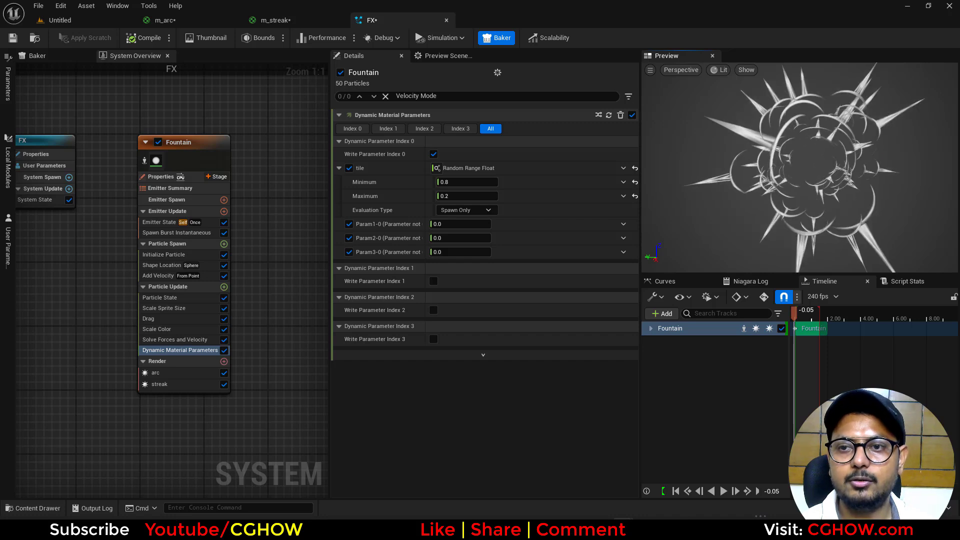
left_click_drag(802, 189, 740, 123)
Detach the preview viewport into its own maximized window and inspect the explosion from other angles
left_click_drag(675, 60, 364, 178)
double_click(500, 180)
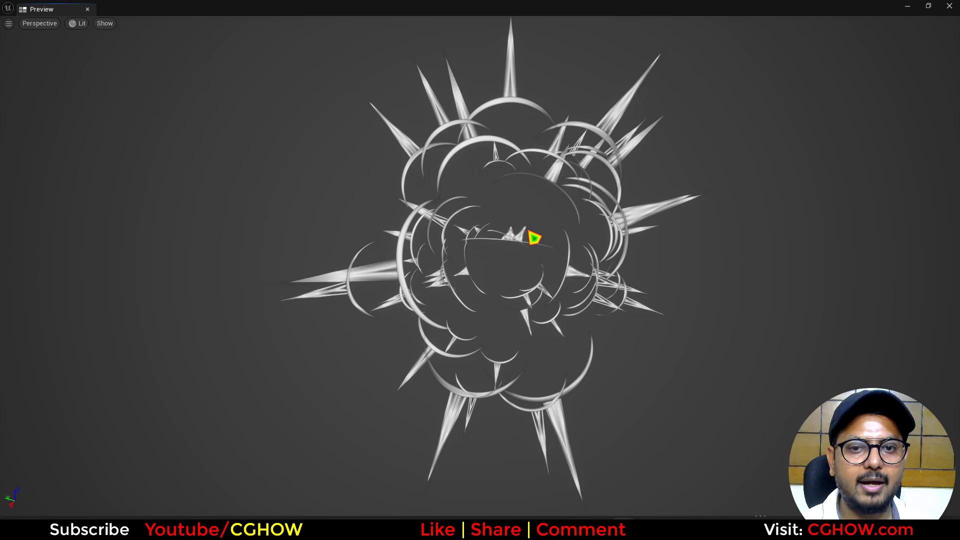
left_click_drag(534, 238, 459, 360)
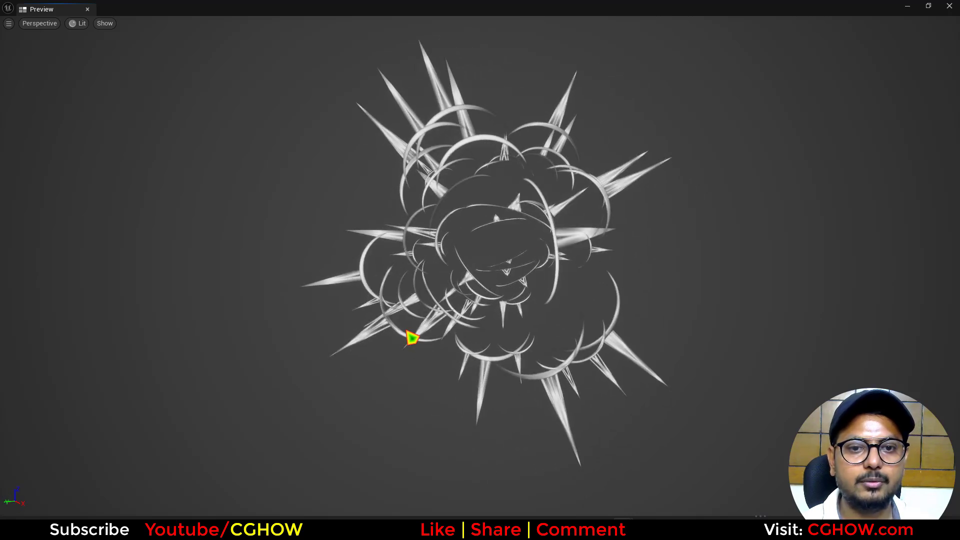